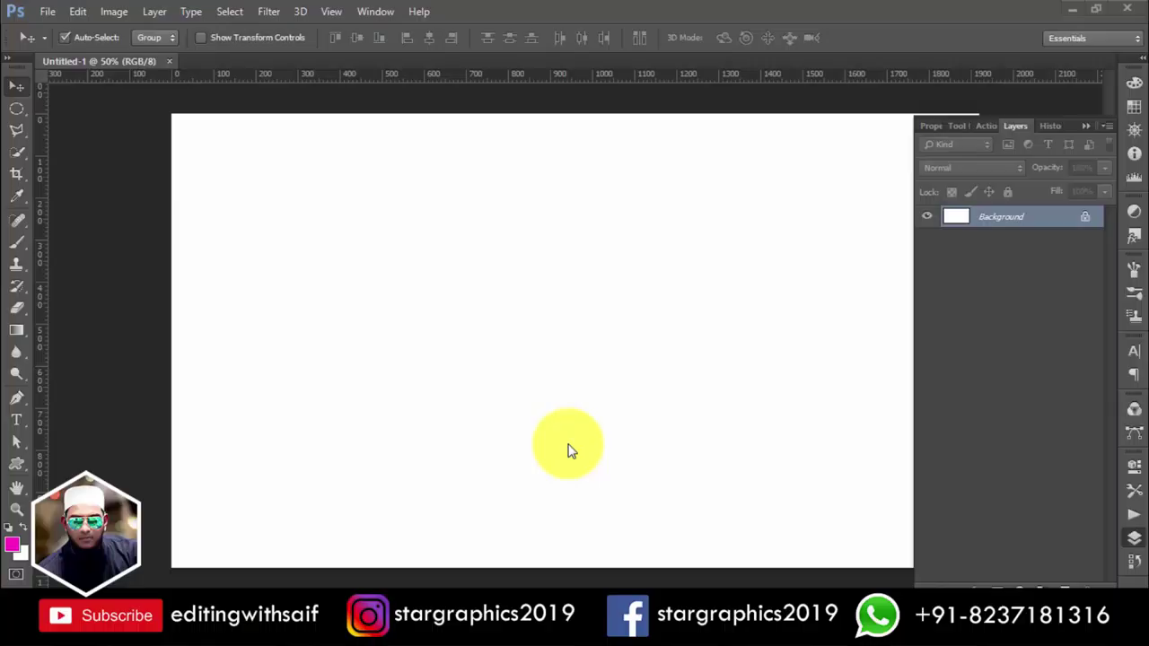
# - Create a new document and fill it with a pink-to-yellow gradient from top to bottom
pyautogui.click(47, 11)
pyautogui.click(56, 31)
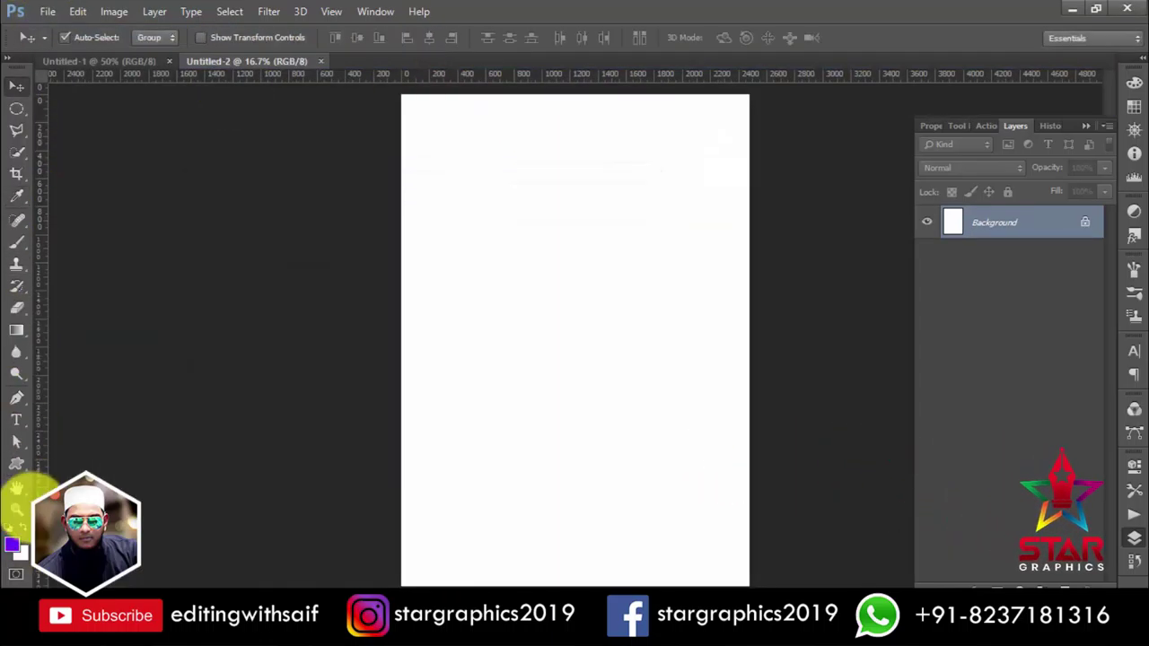
pyautogui.moveTo(526, 180)
pyautogui.mouseDown()
pyautogui.moveTo(664, 511)
pyautogui.moveTo(485, 153)
pyautogui.mouseUp()
pyautogui.moveTo(556, 404); pyautogui.dragTo(472, 87)
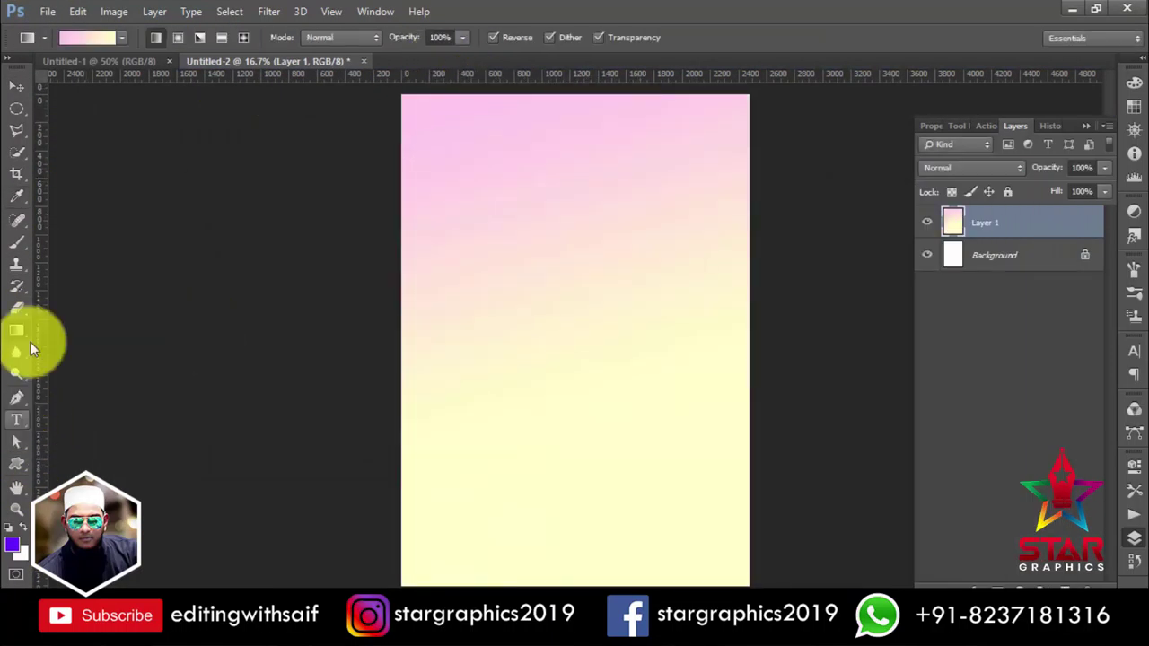
# - On a new layer, draw a purple circle at the bottom and add enlarged copies forming wavy hills
pyautogui.hotkey('ctrl', 'shift', 'alt', 'n')
pyautogui.click(16, 464)
pyautogui.moveTo(359, 503); pyautogui.dragTo(484, 583)
pyautogui.click(16, 85)
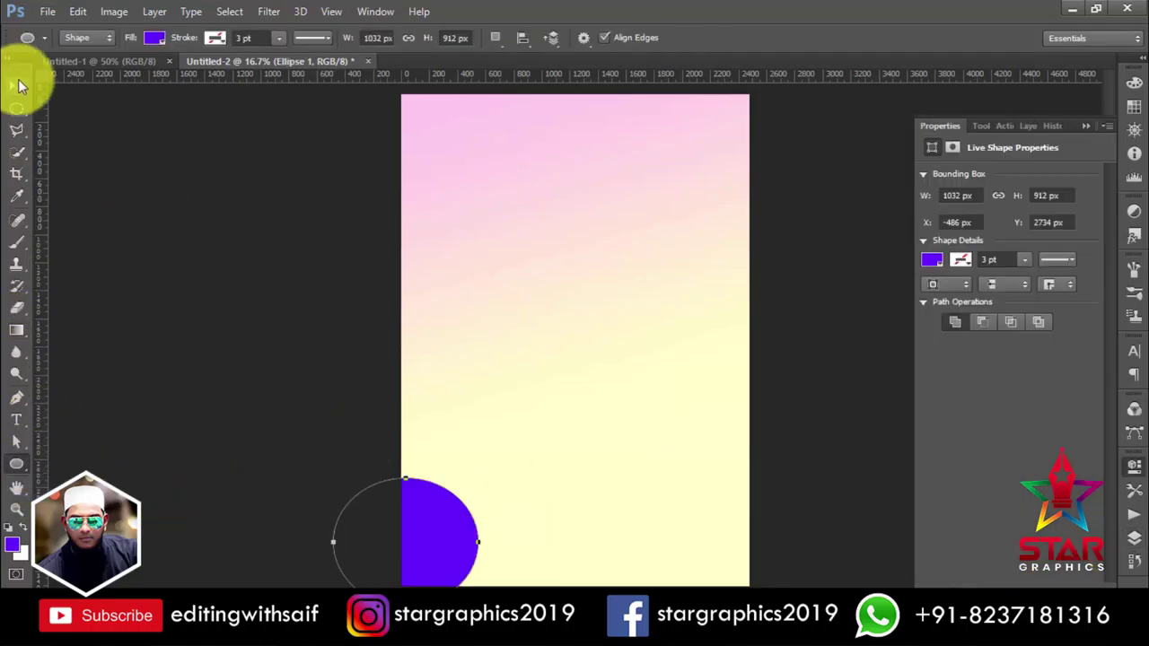
pyautogui.moveTo(449, 539); pyautogui.dragTo(559, 538)
pyautogui.hotkey('ctrl', 't')
pyautogui.moveTo(581, 477); pyautogui.dragTo(646, 458)
pyautogui.press('Return')
pyautogui.moveTo(580, 515); pyautogui.dragTo(752, 458)
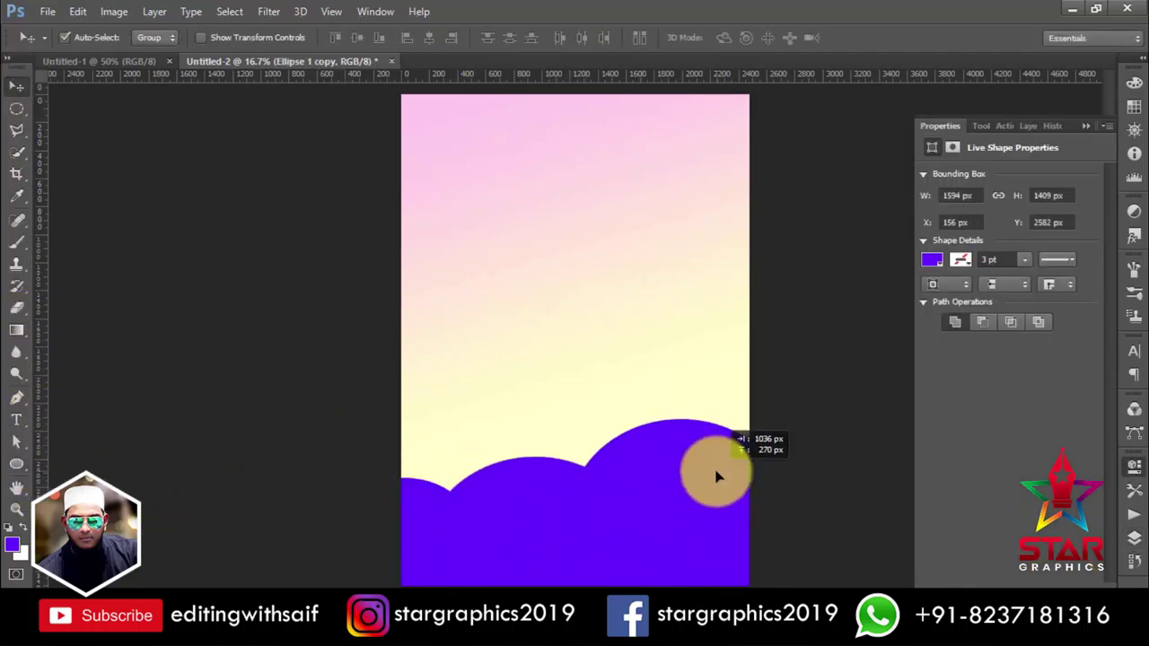
# - Merge all the circle layers into a single hills shape layer
pyautogui.click(1027, 126)
pyautogui.keyDown('shift'); pyautogui.click(1026, 308); pyautogui.keyUp('shift')
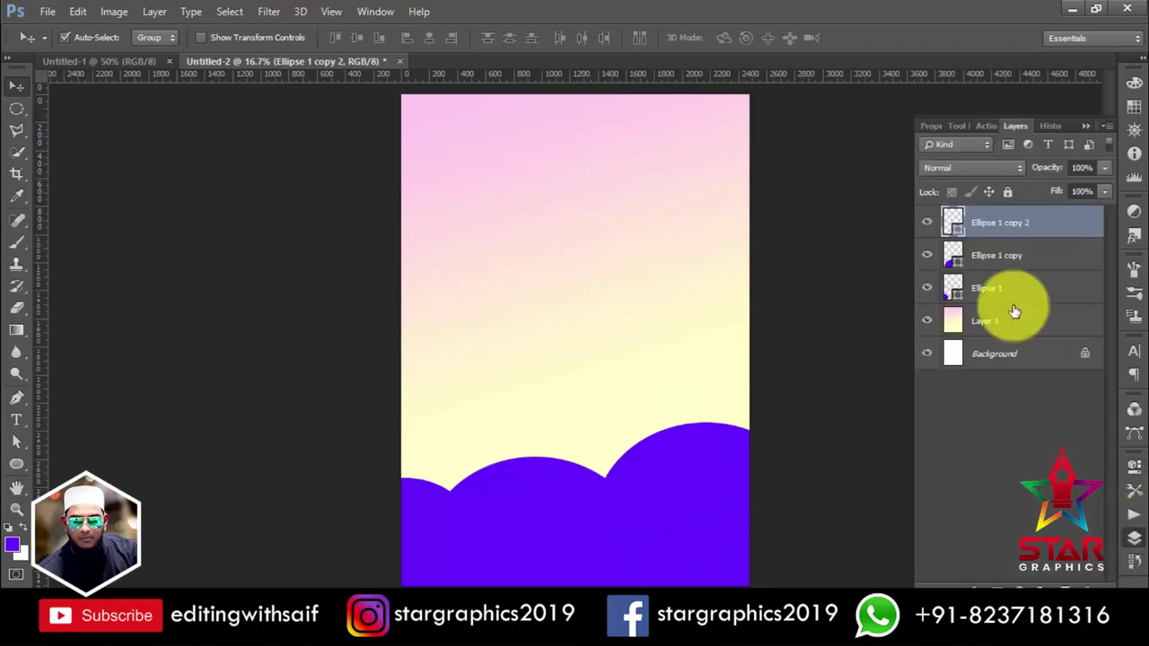
pyautogui.rightClick(1026, 308)
pyautogui.click(739, 477)
# - Enable a Gradient Overlay on the hills and set its left stop to a darker pink
pyautogui.doubleClick(1051, 230)
pyautogui.click(597, 305)
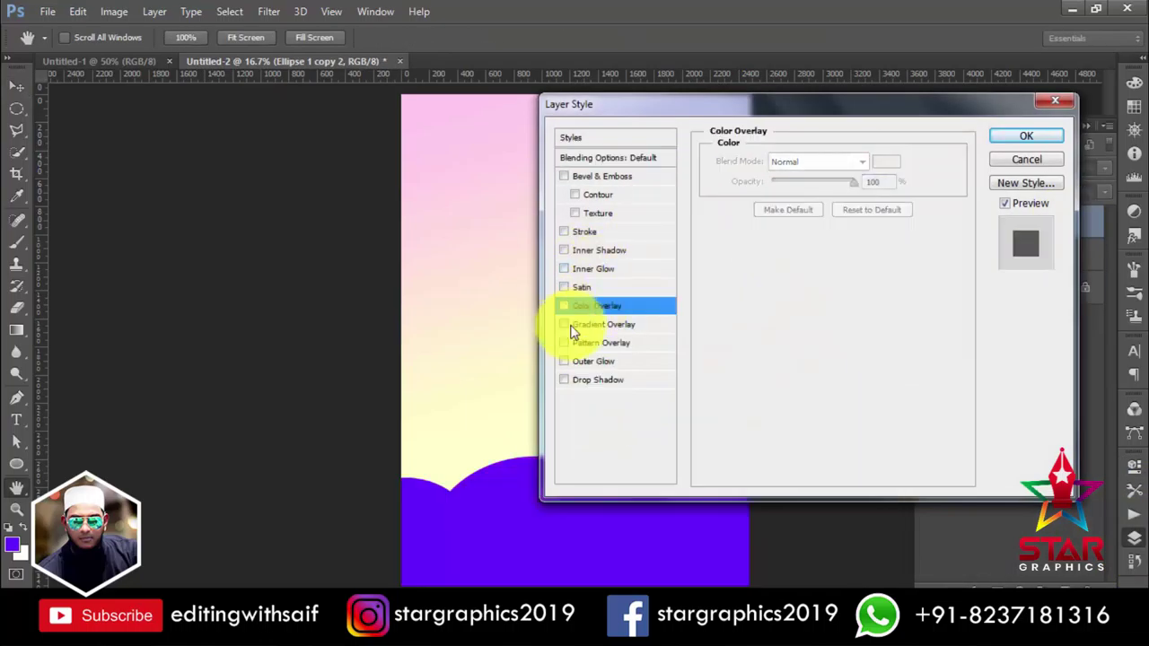
pyautogui.click(808, 180)
pyautogui.click(728, 236)
pyautogui.click(720, 469)
pyautogui.click(460, 132)
pyautogui.click(795, 538)
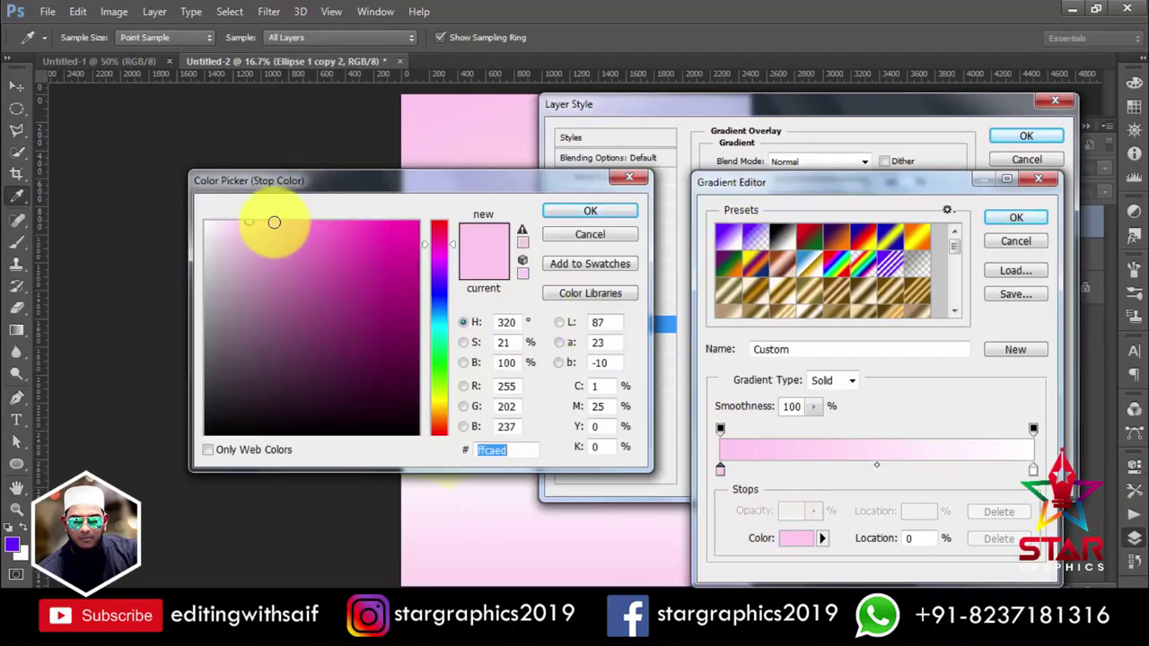
pyautogui.click(295, 226)
# - Set the gradient's right stop to a pale yellow
pyautogui.click(590, 210)
pyautogui.click(1032, 469)
pyautogui.click(796, 538)
pyautogui.click(460, 402)
pyautogui.click(270, 224)
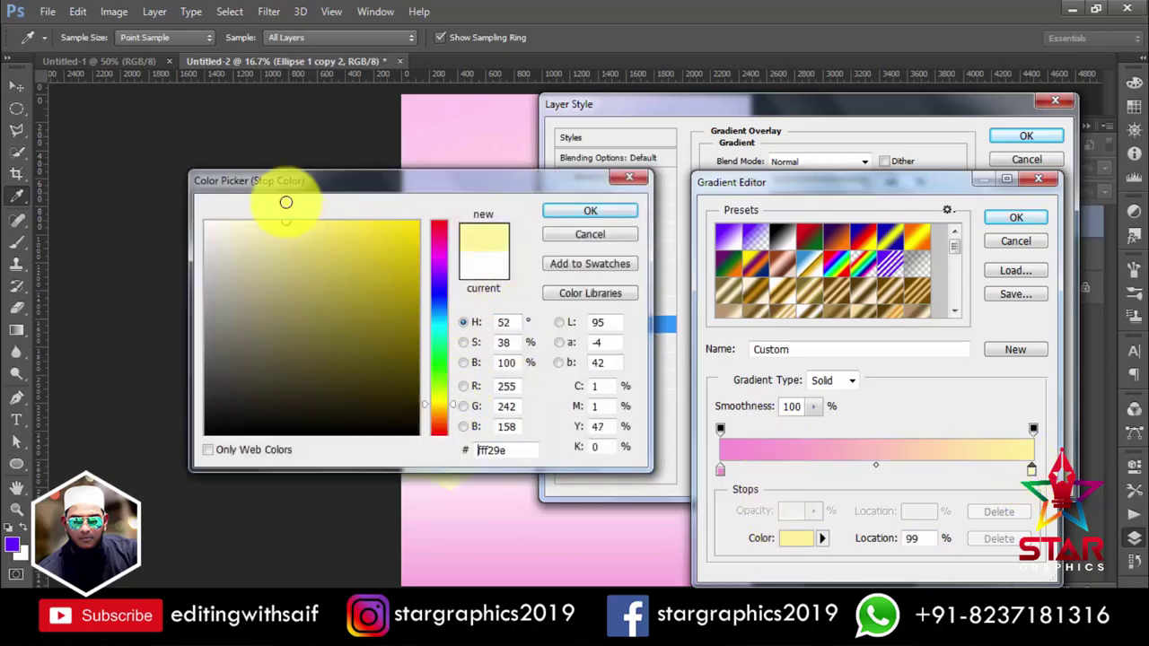
pyautogui.click(590, 210)
# - Angle the gradient so purple sits at the bottom and apply the overlay
pyautogui.click(1015, 217)
pyautogui.moveTo(371, 103); pyautogui.dragTo(1104, 81)
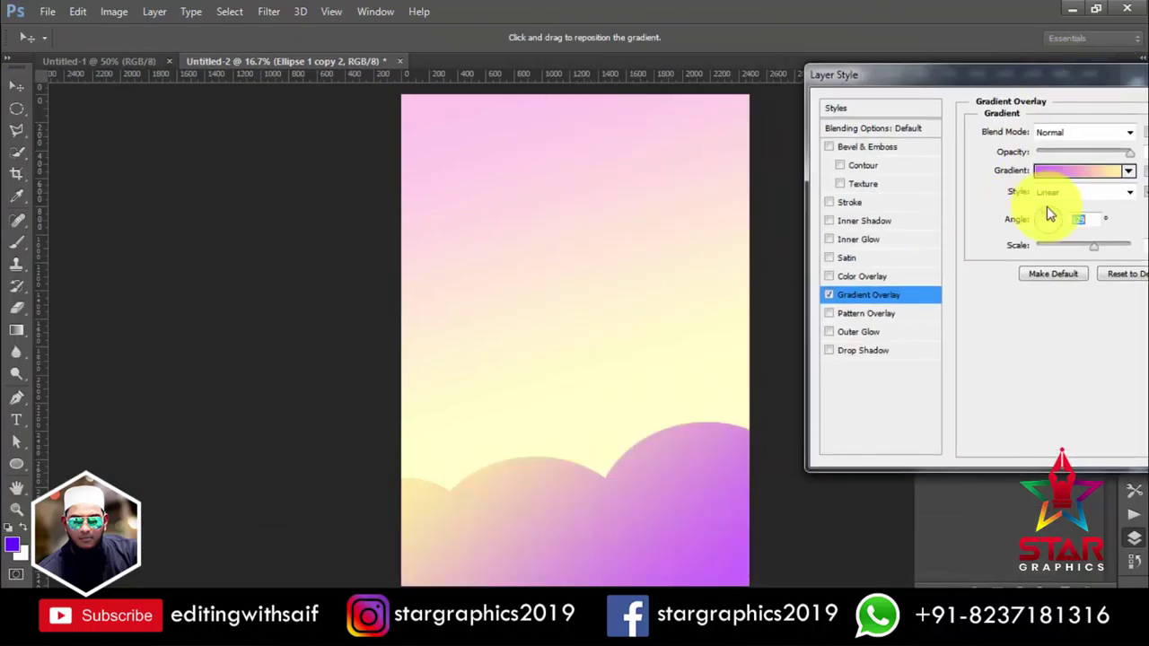
pyautogui.moveTo(749, 422); pyautogui.dragTo(730, 561)
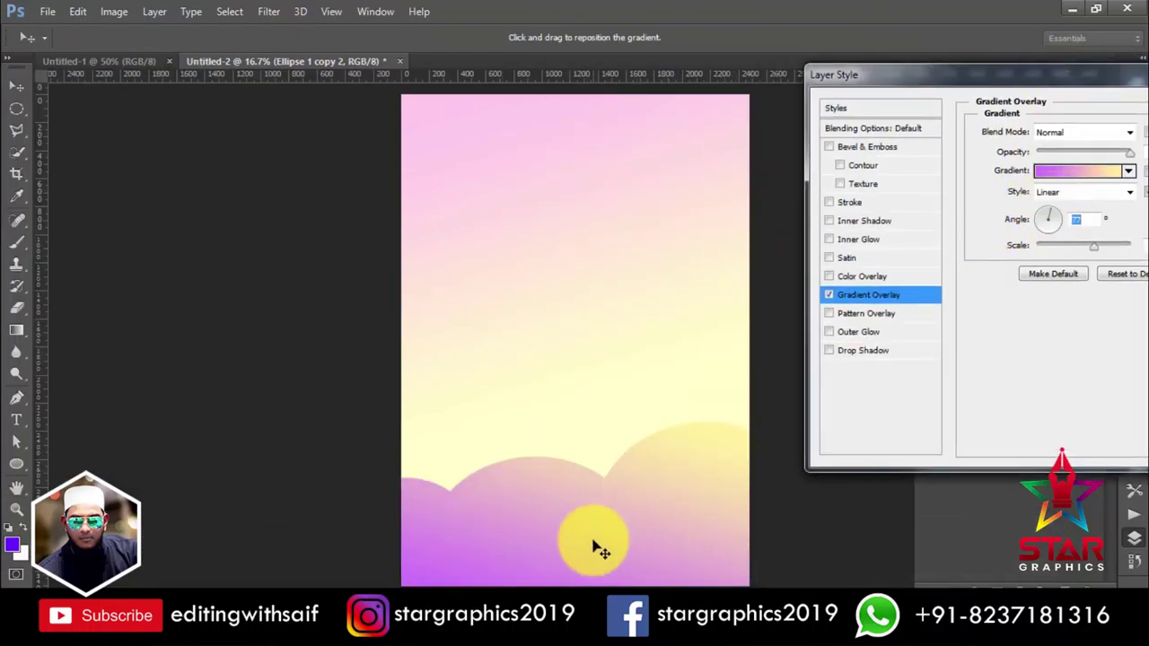
pyautogui.moveTo(897, 74); pyautogui.dragTo(747, 72)
pyautogui.click(1117, 131)
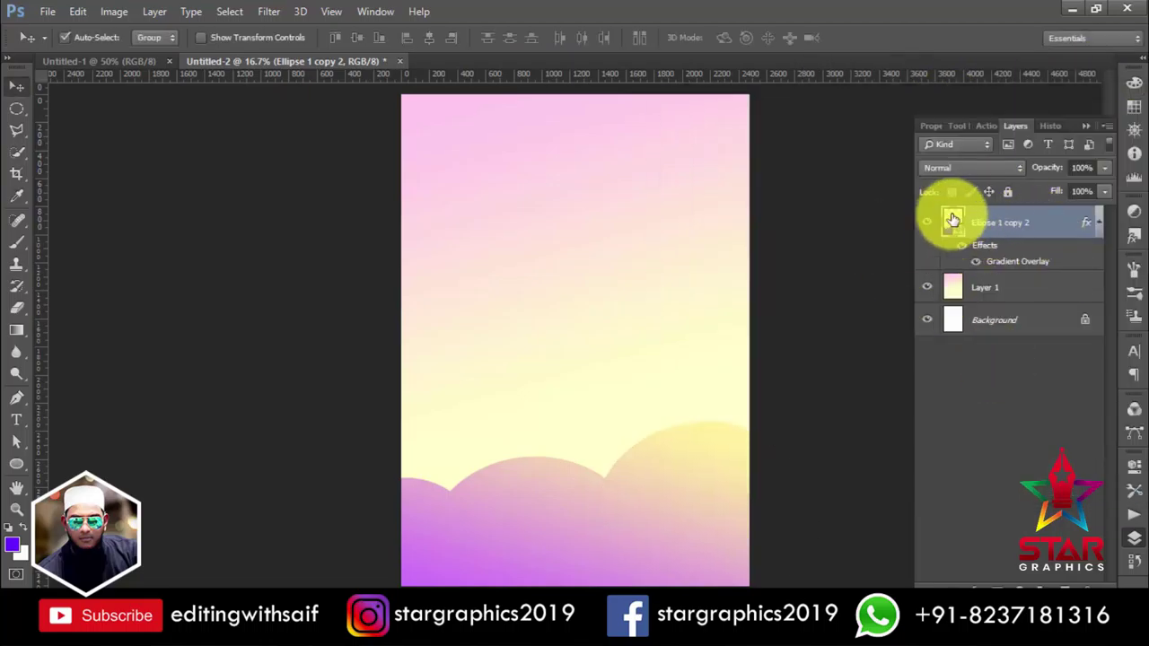
pyautogui.rightClick(965, 251)
# - Load the hills as a selection and expand it by 10 pixels
pyautogui.click(735, 247)
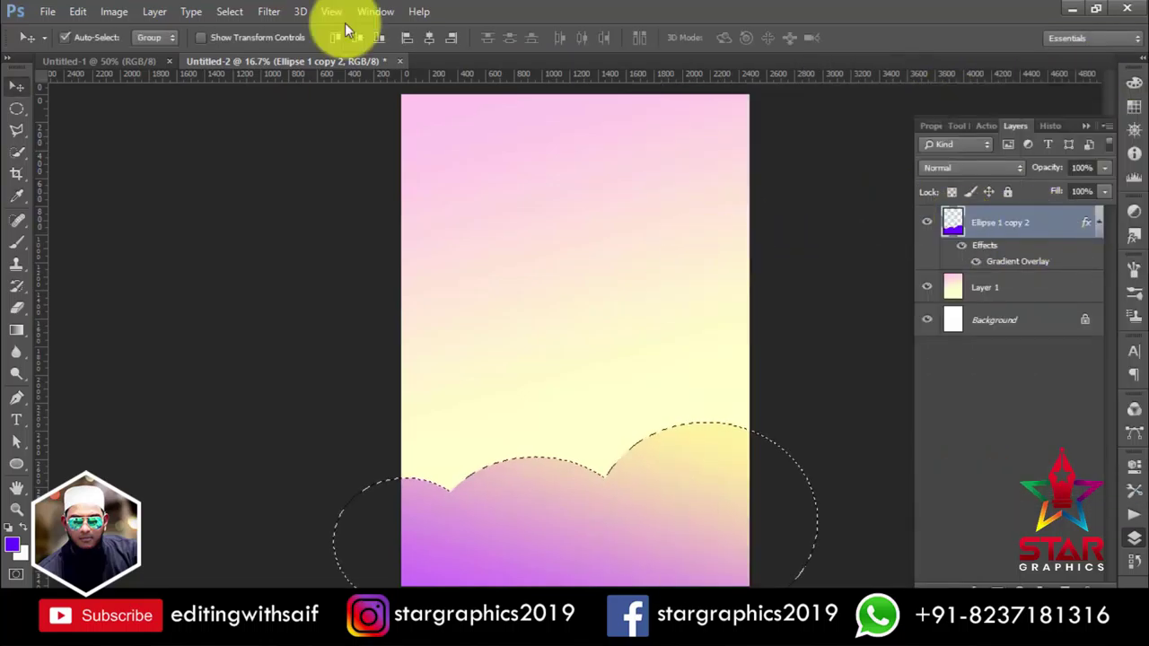
pyautogui.click(114, 10)
pyautogui.moveTo(229, 12)
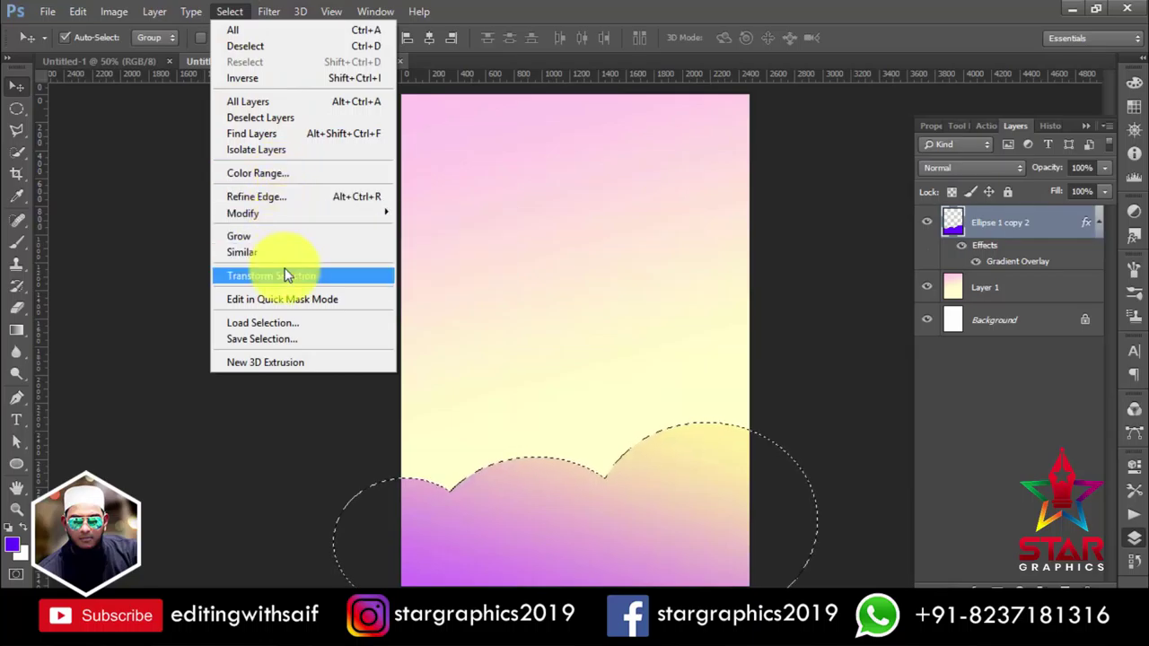
pyautogui.click(276, 200)
pyautogui.click(996, 546)
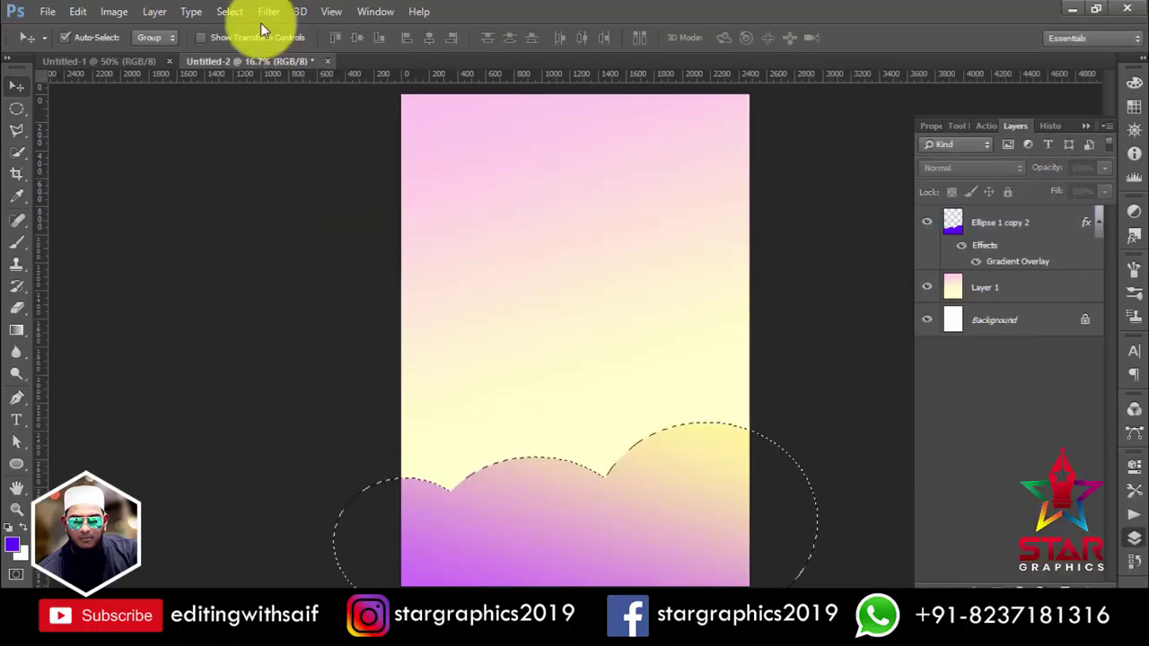
pyautogui.click(230, 11)
pyautogui.click(429, 252)
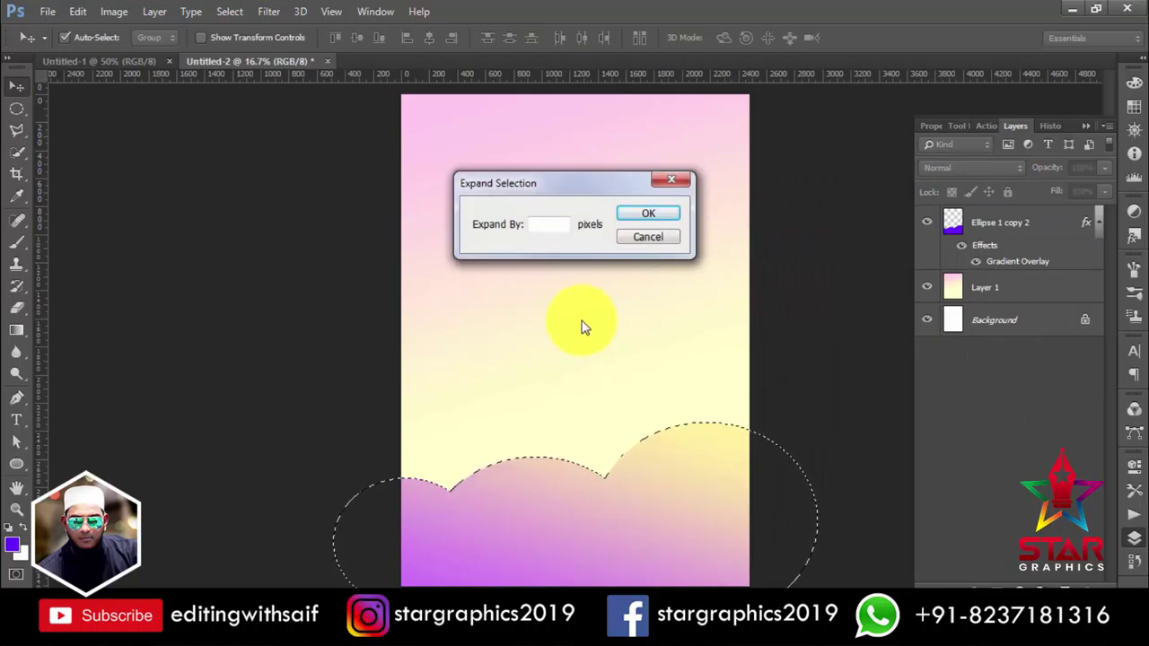
pyautogui.write('2')
pyautogui.press('Escape')
pyautogui.click(269, 11)
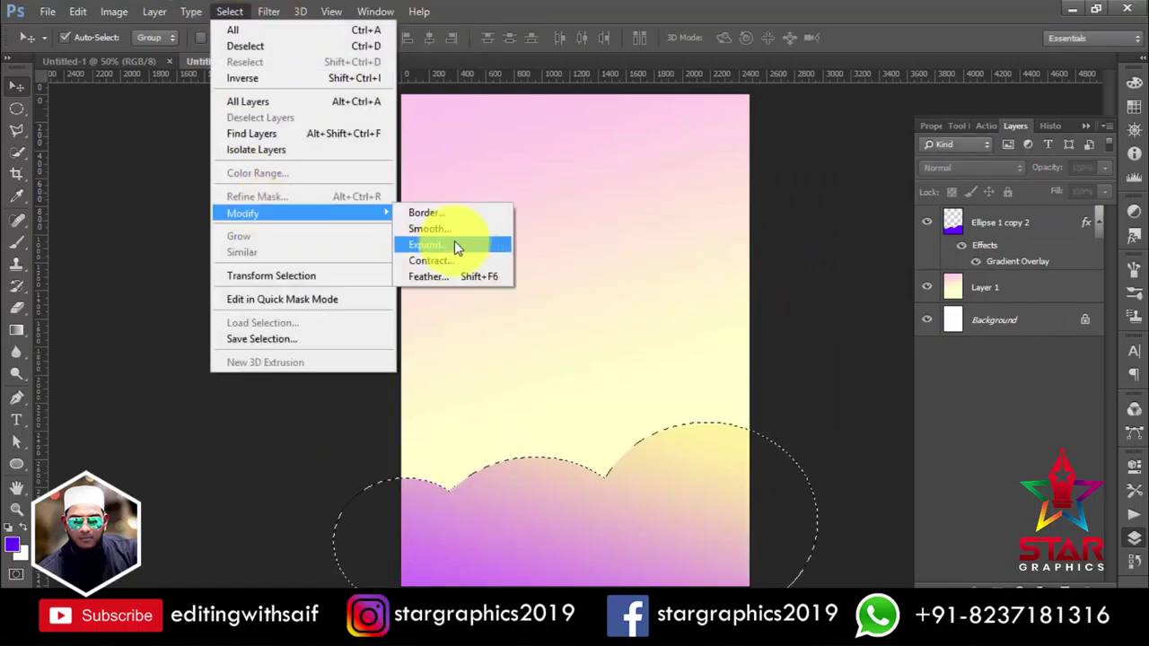
pyautogui.click(467, 242)
pyautogui.write('10')
pyautogui.press('Return')
# - Expand the hills selection a further 40 pixels
pyautogui.click(985, 287)
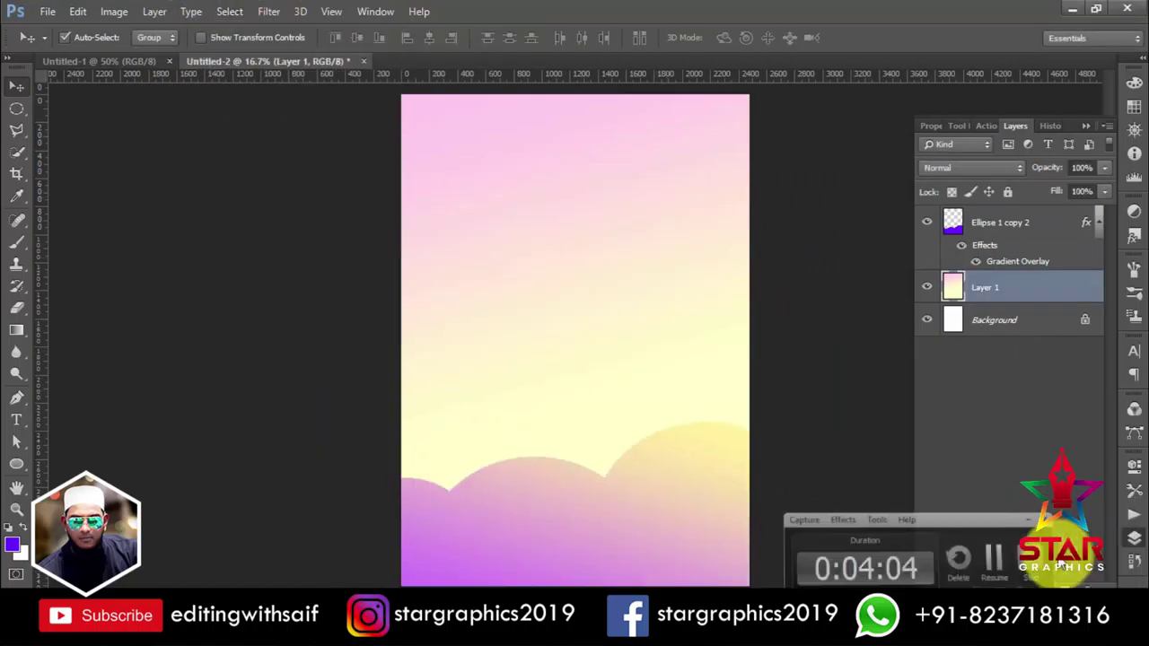
pyautogui.click(229, 11)
pyautogui.click(449, 245)
pyautogui.write('40')
pyautogui.press('Return')
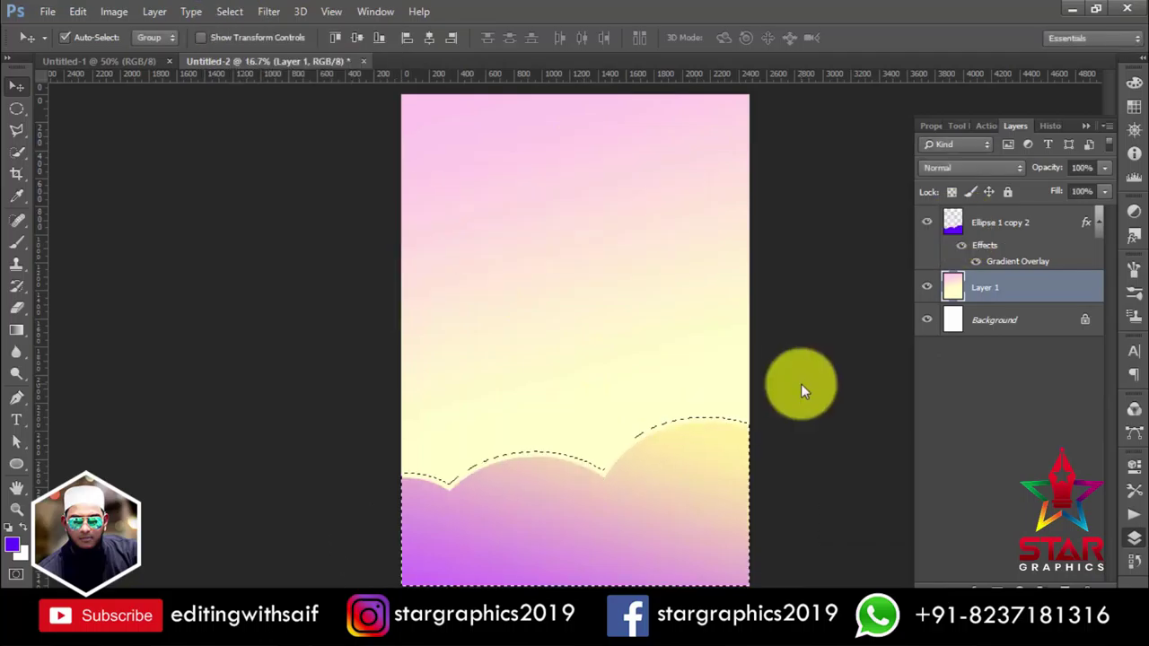
# - On a new layer, stroke the selection with a 5 px light purple line and deselect
pyautogui.click(1068, 582)
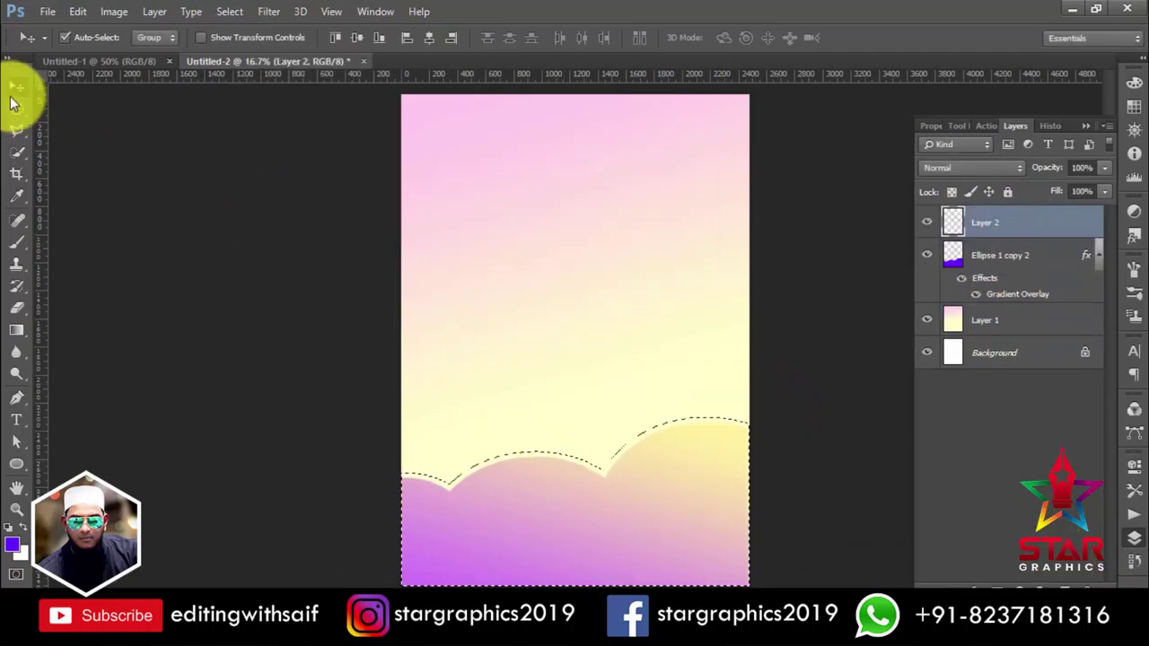
pyautogui.click(16, 108)
pyautogui.rightClick(566, 137)
pyautogui.click(611, 395)
pyautogui.click(693, 339)
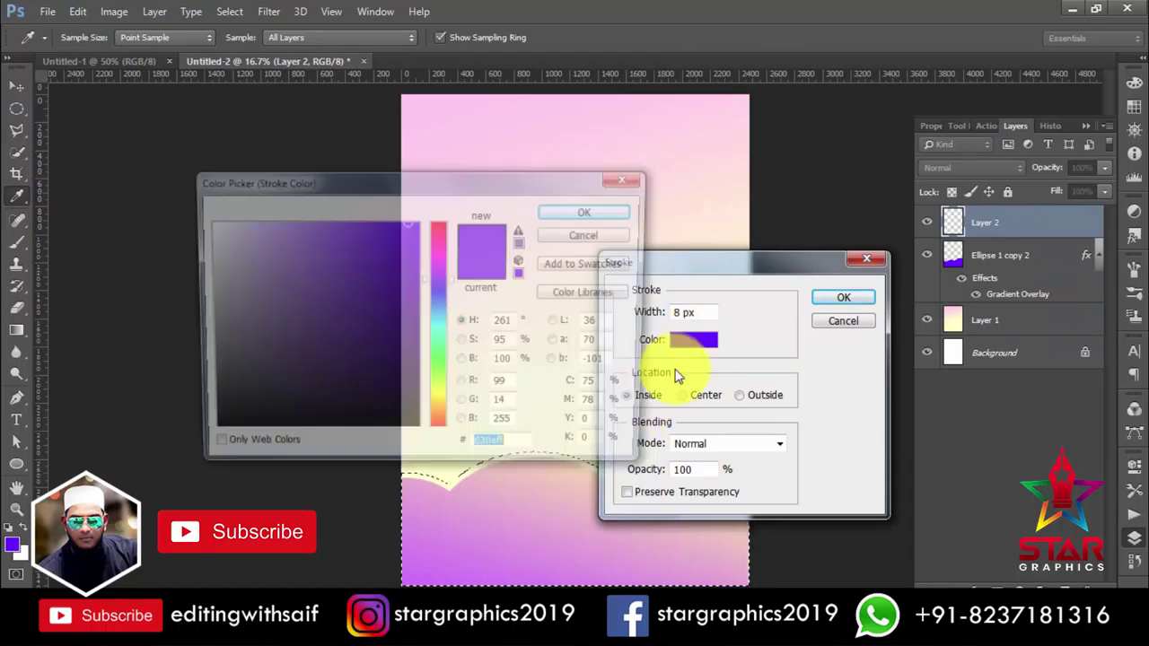
pyautogui.click(538, 520)
pyautogui.click(605, 210)
pyautogui.click(843, 298)
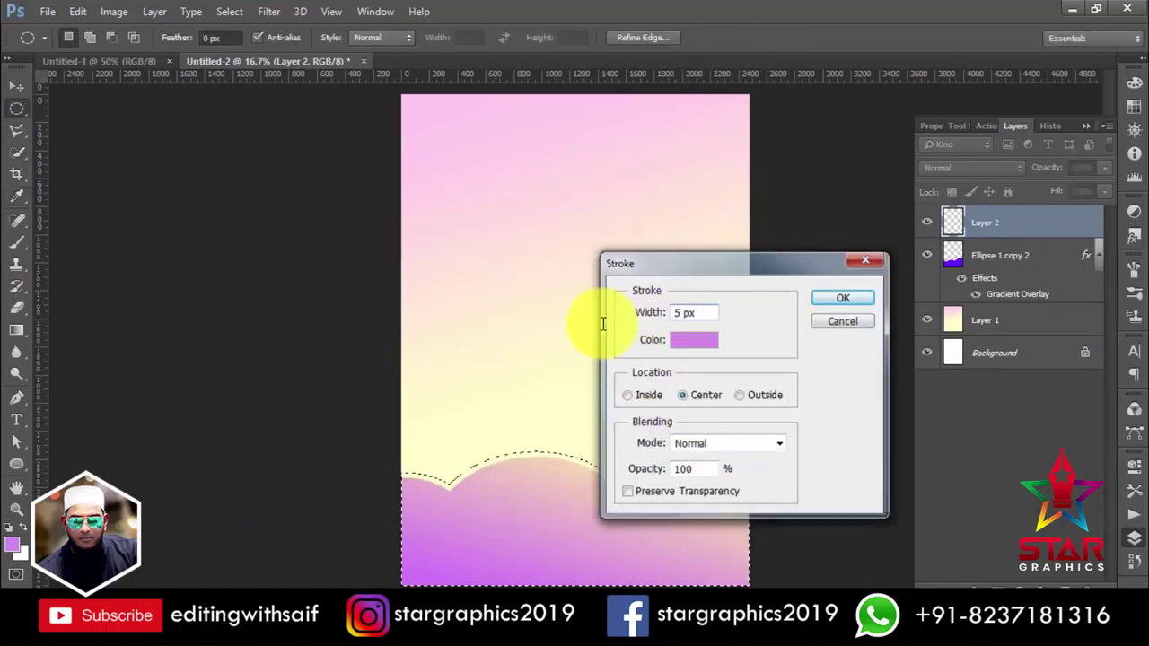
pyautogui.hotkey('ctrl', 'd')
pyautogui.click(1000, 256)
pyautogui.click(1011, 237)
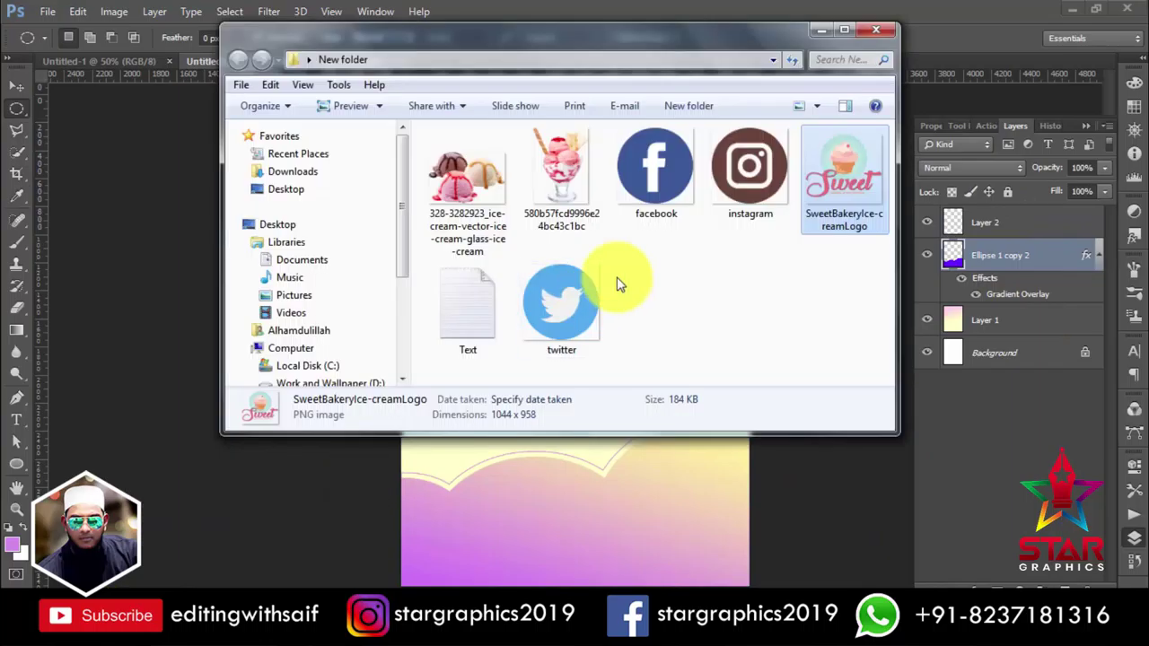
# - Place the ice cream sundae photo, scale it, and move it down to the poster centre
pyautogui.moveTo(564, 167); pyautogui.dragTo(629, 488)
pyautogui.moveTo(748, 95)
pyautogui.mouseDown()
pyautogui.moveTo(674, 120)
pyautogui.moveTo(678, 195)
pyautogui.moveTo(693, 174)
pyautogui.mouseUp()
pyautogui.hotkey('ctrl', ']')
pyautogui.hotkey('ctrl', 't')
pyautogui.moveTo(588, 283); pyautogui.dragTo(588, 290)
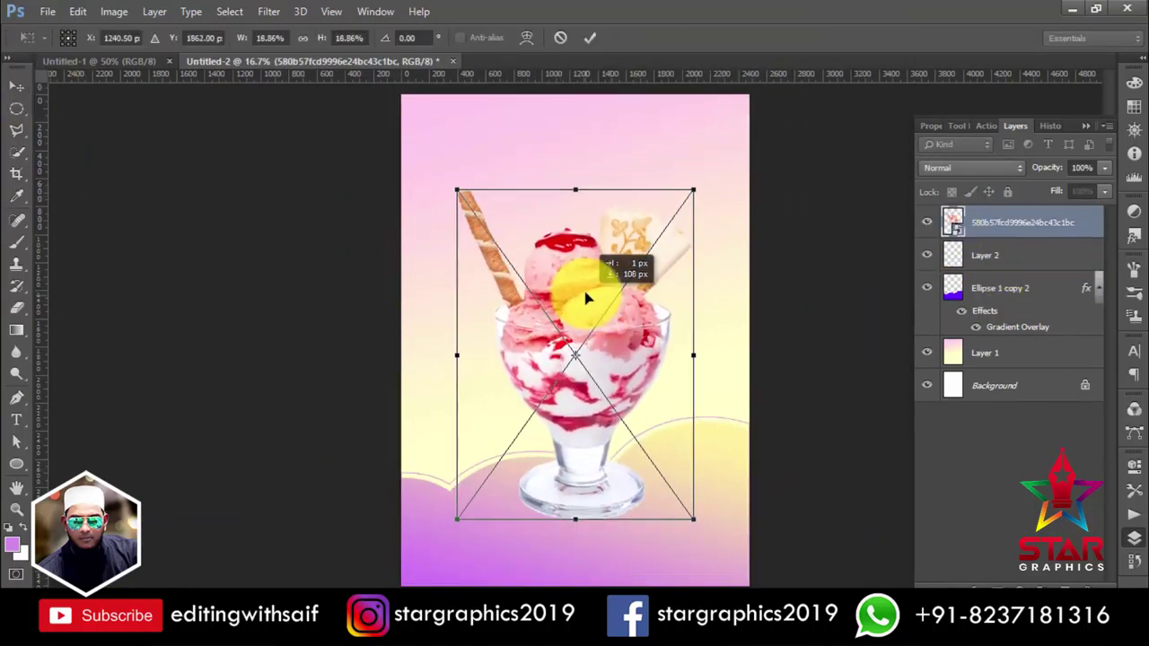
pyautogui.press('Return')
pyautogui.click(331, 10)
# - Apply a Camera Raw filter to the sundae, lowering exposure slightly and warming it
pyautogui.click(961, 423)
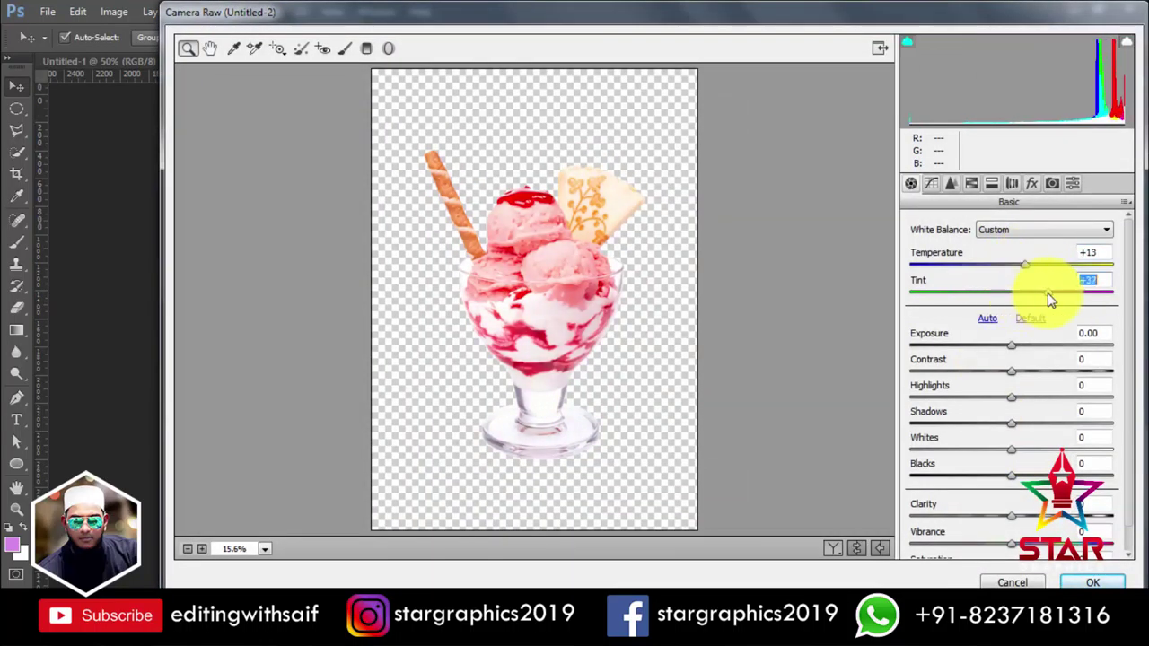
pyautogui.moveTo(1011, 347); pyautogui.dragTo(1006, 351)
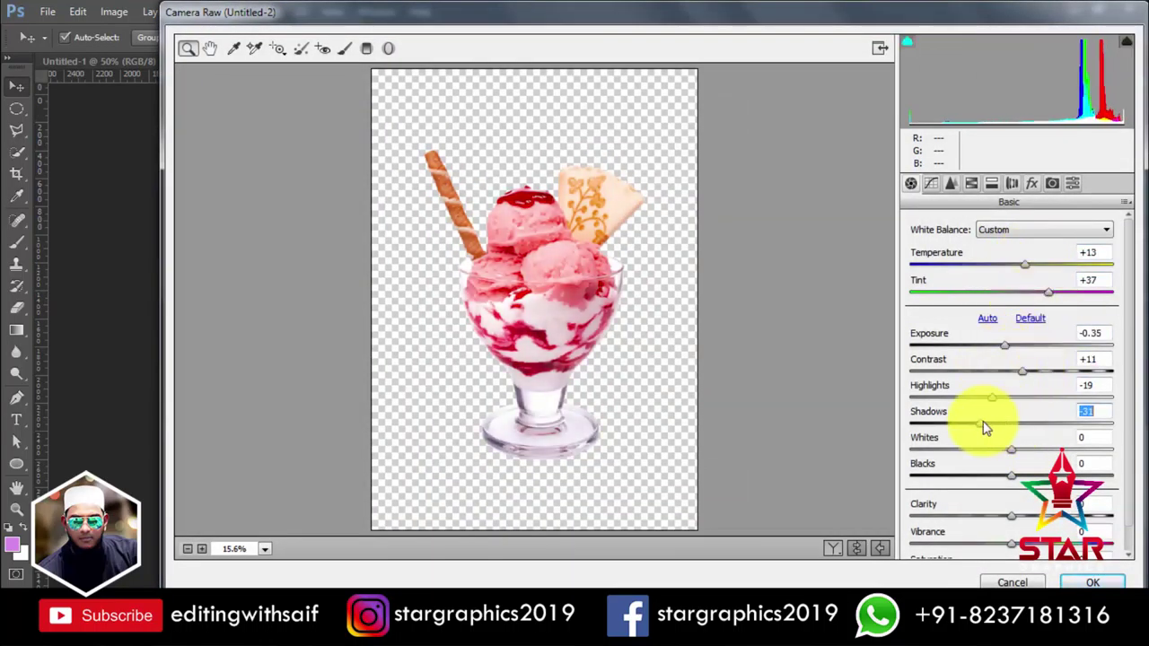
pyautogui.scroll(-1, 1021, 466)
pyautogui.press('Return')
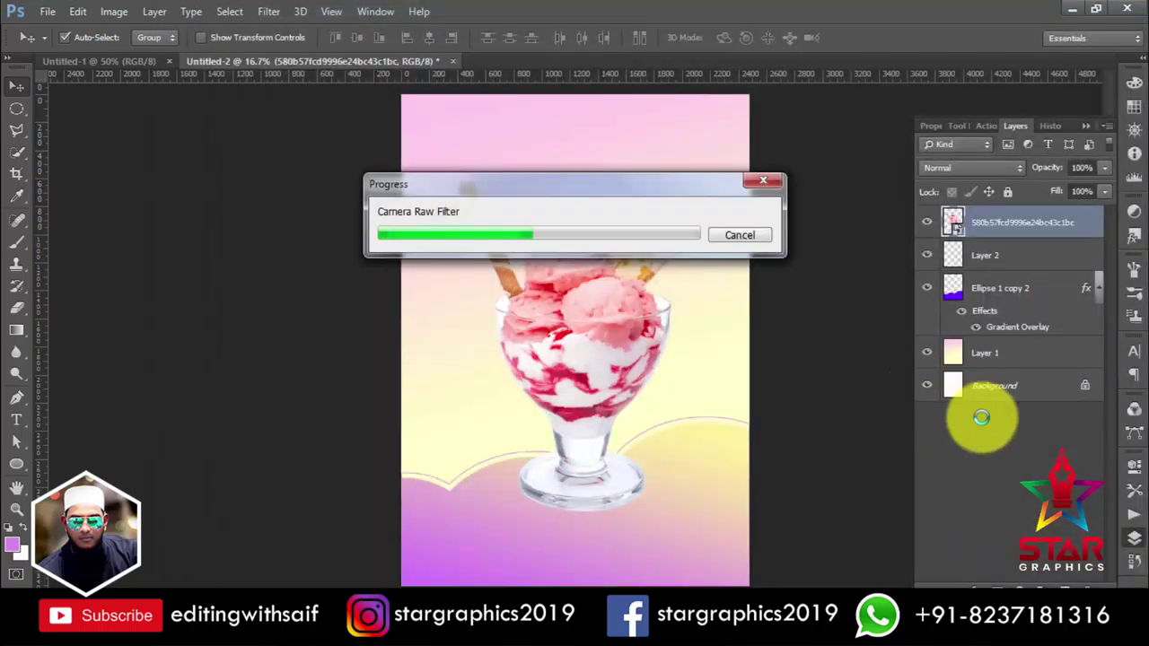
pyautogui.click(988, 400)
# - Redraw the background gradient with pink at the top and yellow toward the lower right
pyautogui.click(16, 330)
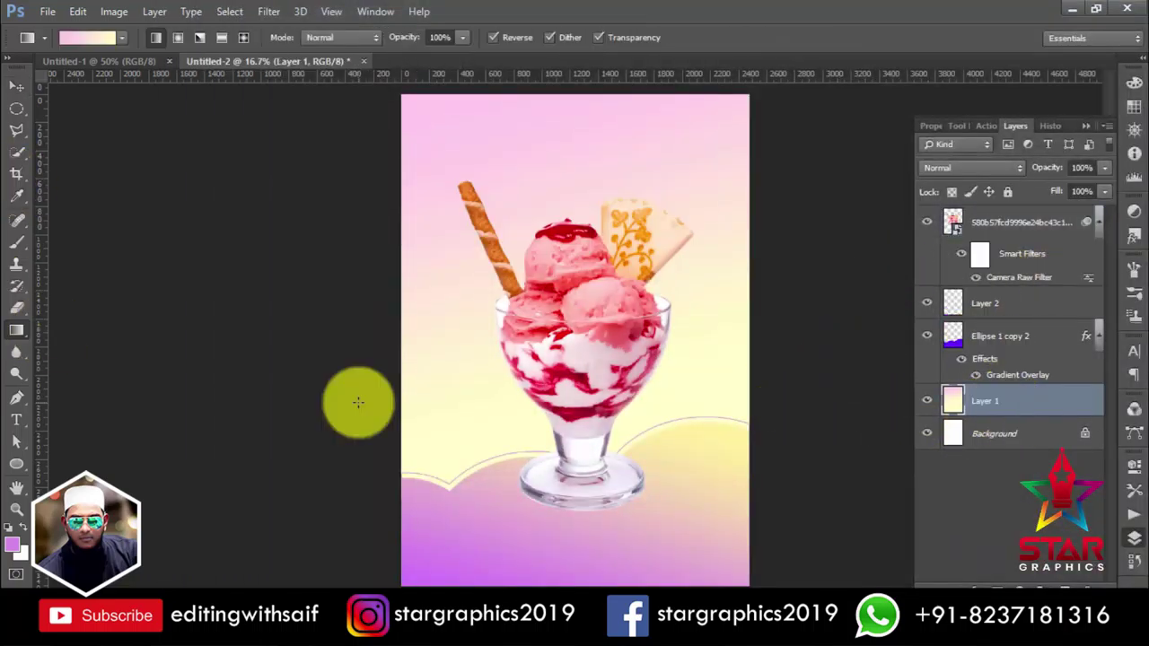
pyautogui.moveTo(506, 167); pyautogui.dragTo(652, 554)
pyautogui.moveTo(465, 121)
pyautogui.mouseDown()
pyautogui.moveTo(661, 128)
pyautogui.moveTo(749, 9)
pyautogui.mouseUp()
pyautogui.moveTo(470, 290)
pyautogui.mouseDown()
pyautogui.moveTo(633, 475)
pyautogui.moveTo(361, 38)
pyautogui.mouseUp()
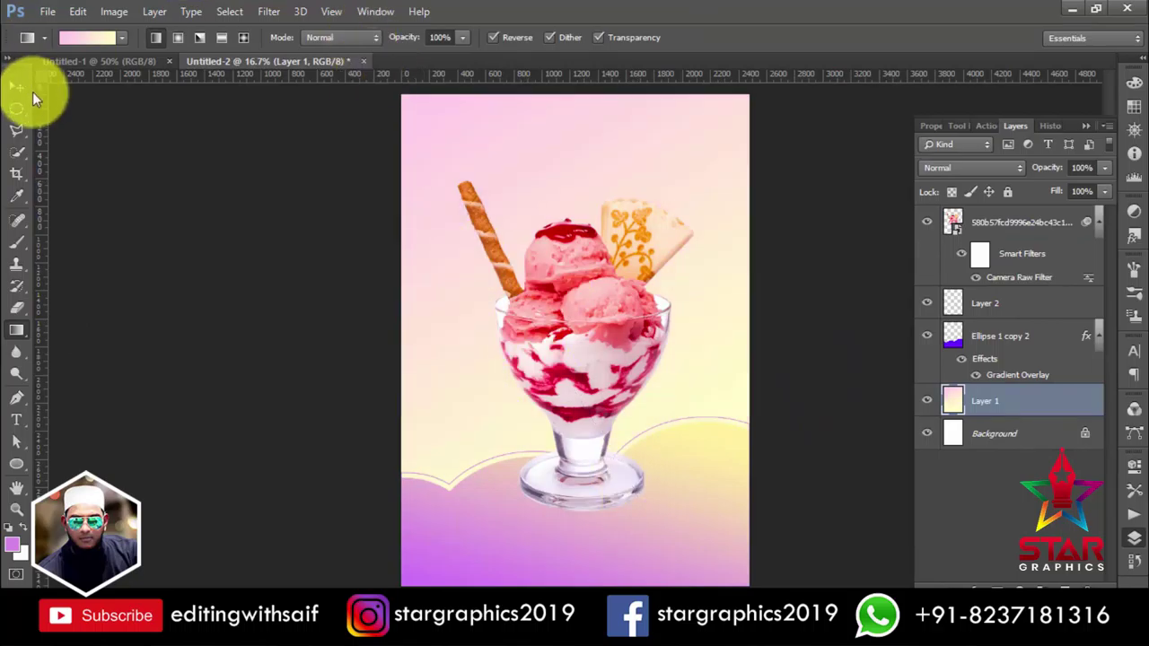
# - Place the Sweet logo, scale it down, and move it to the top of the poster
pyautogui.click(16, 86)
pyautogui.click(1014, 222)
pyautogui.hotkey('ctrl', 't')
pyautogui.click(613, 258)
pyautogui.hotkey('alt', 'Tab')
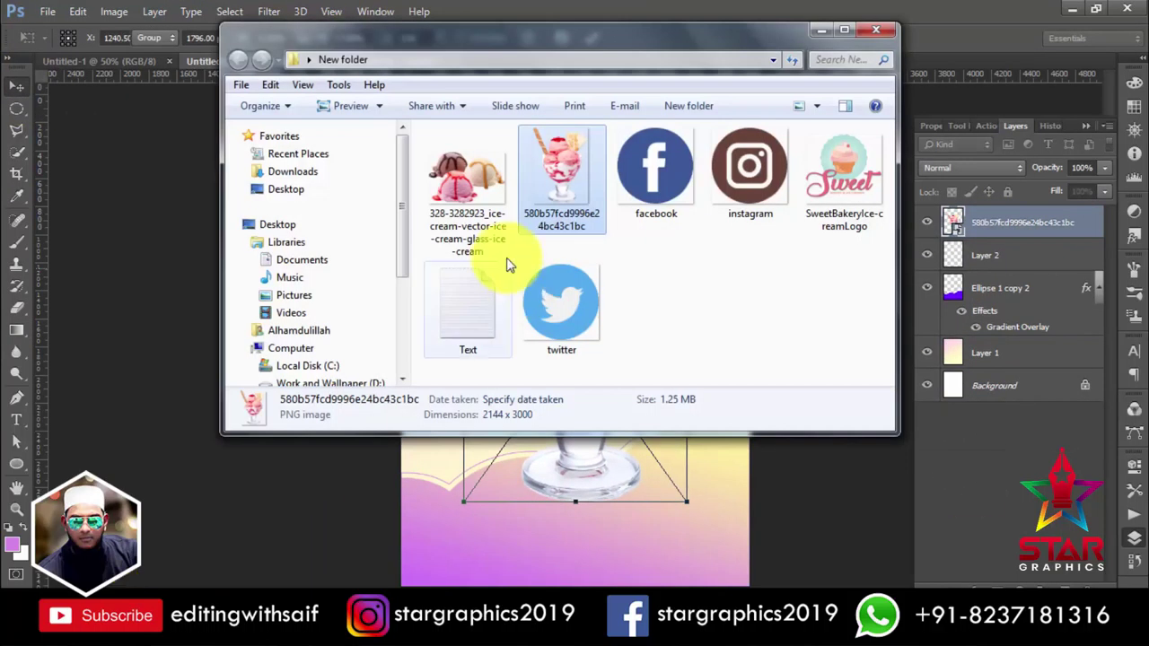
pyautogui.moveTo(844, 180); pyautogui.dragTo(641, 526)
pyautogui.moveTo(698, 200); pyautogui.dragTo(592, 323)
pyautogui.press('Return')
pyautogui.scroll(3, 605, 368)
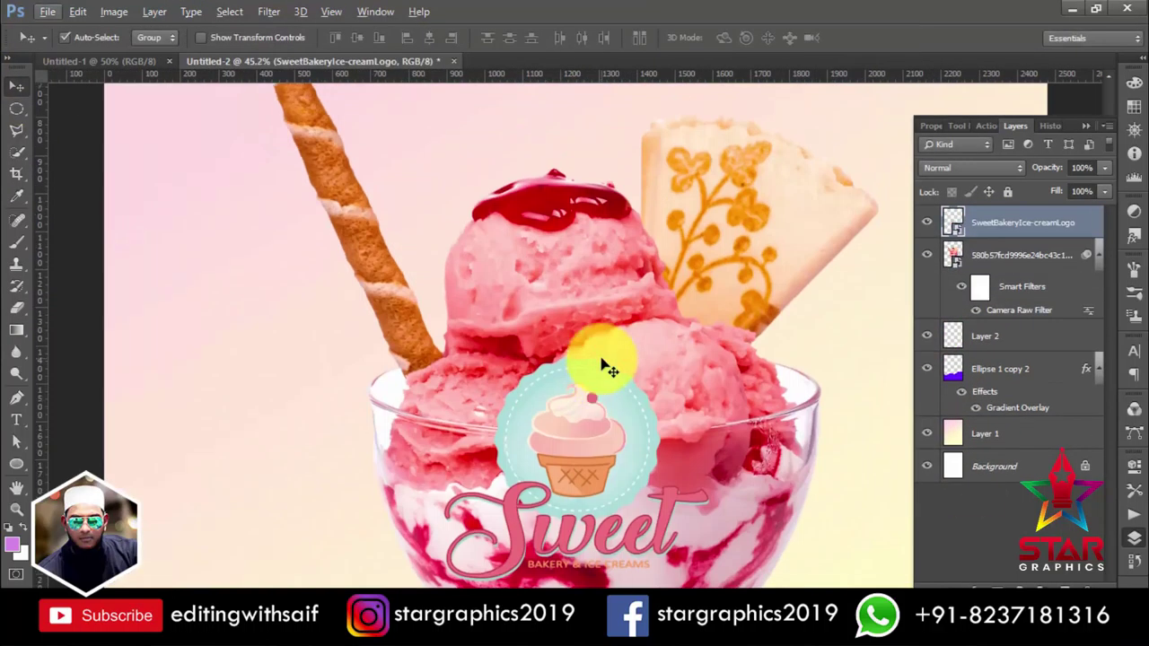
pyautogui.scroll(-2, 606, 368)
pyautogui.moveTo(605, 368); pyautogui.dragTo(604, 157)
# - Resize the sundae image and move it slightly lower on the poster
pyautogui.click(1014, 255)
pyautogui.hotkey('ctrl', 't')
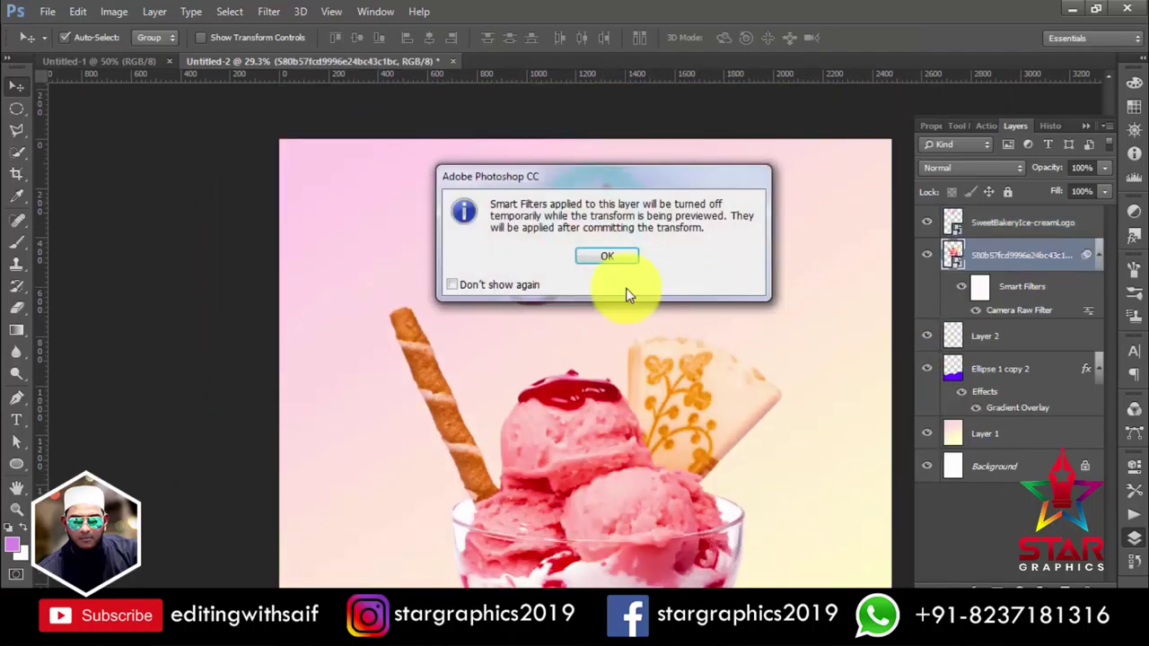
pyautogui.press('Return')
pyautogui.moveTo(769, 308); pyautogui.dragTo(770, 321)
pyautogui.press('Return')
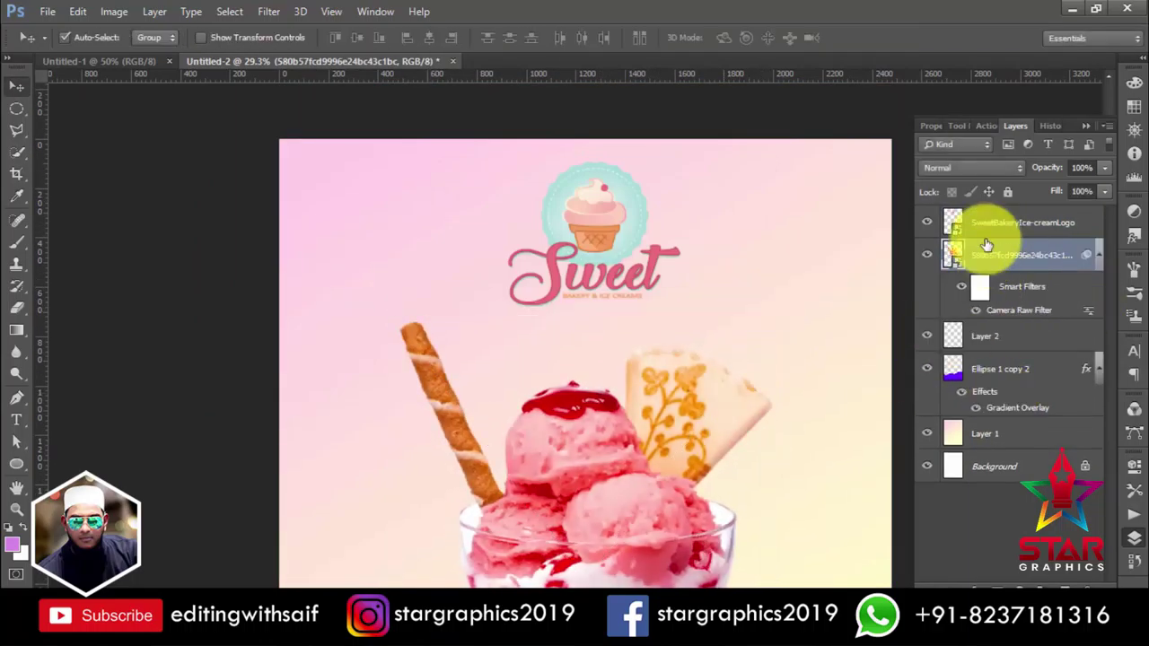
pyautogui.scroll(-2, 655, 418)
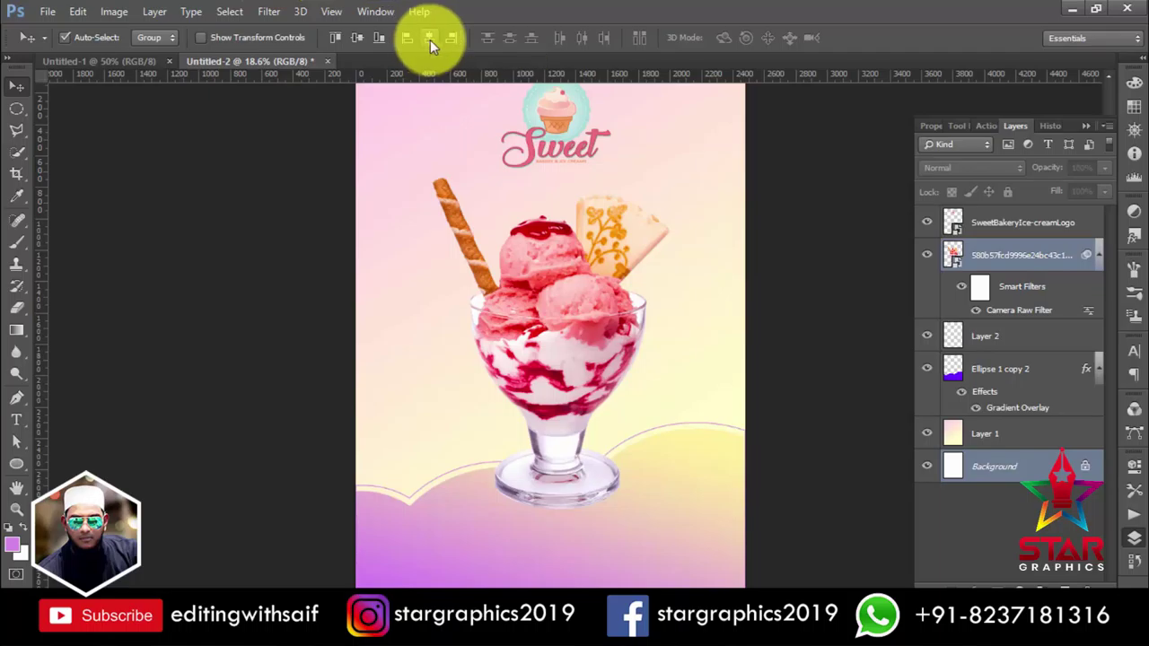
pyautogui.click(1022, 291)
pyautogui.hotkey('ctrl', 't')
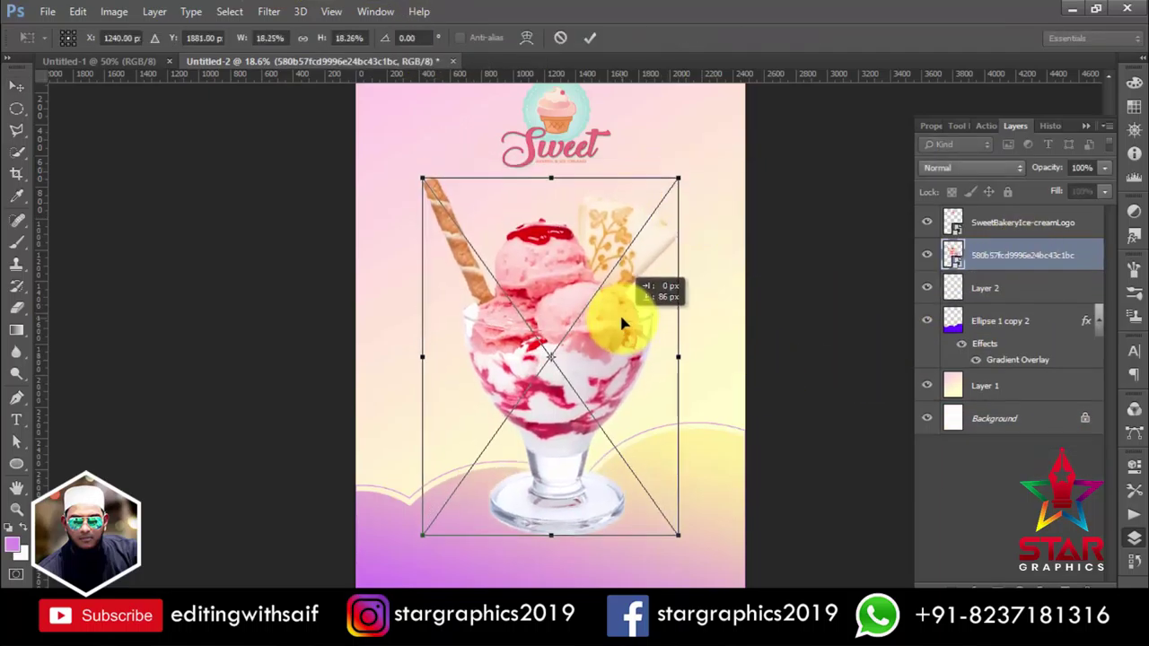
pyautogui.moveTo(616, 321); pyautogui.dragTo(621, 348)
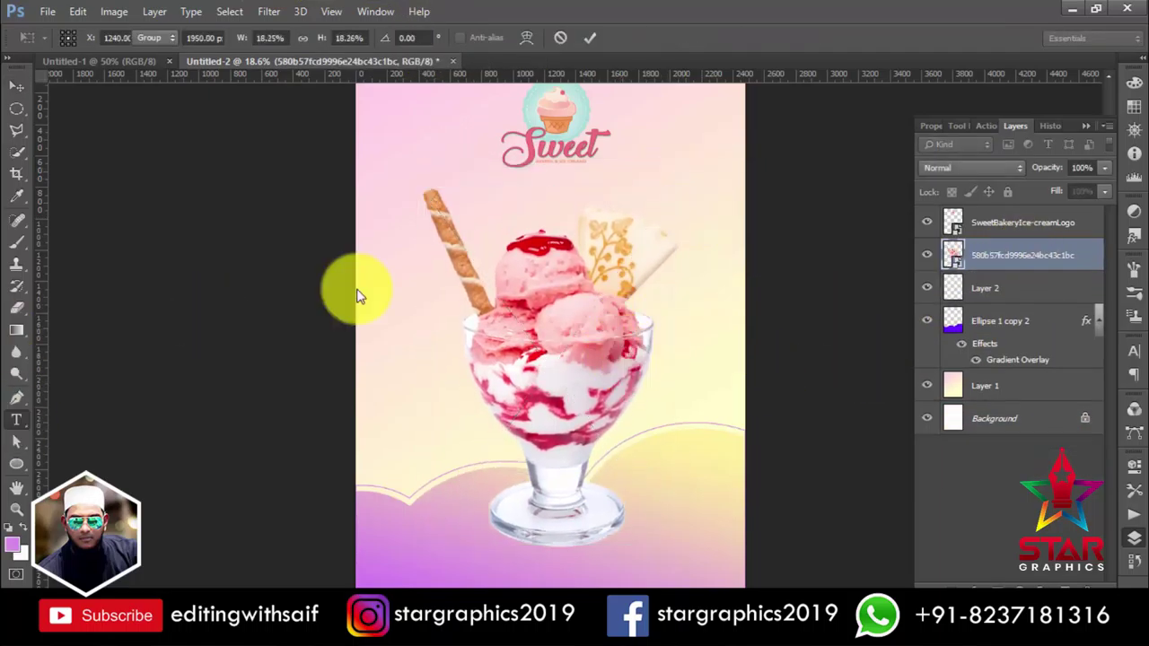
# - Type 'PRESENTS' under the logo with 1000 tracking in pink
pyautogui.click(396, 174)
pyautogui.write('PRESENTS')
pyautogui.hotkey('ctrl', 'a')
pyautogui.hotkey('ctrl', 't')
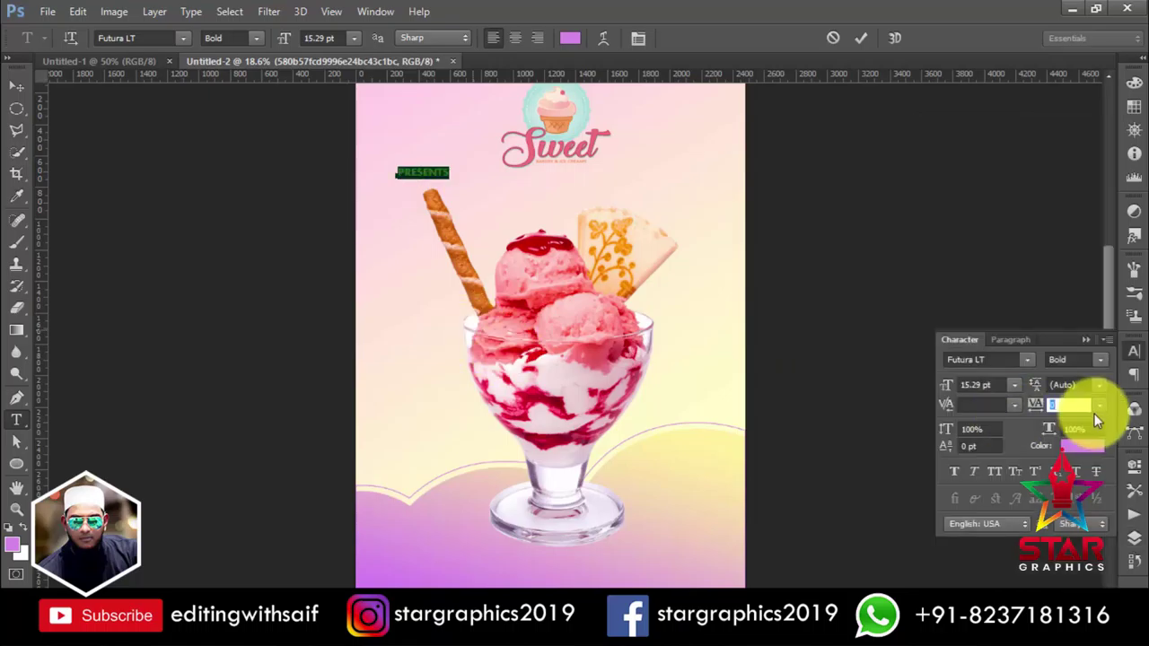
pyautogui.write('1000')
pyautogui.click(1078, 449)
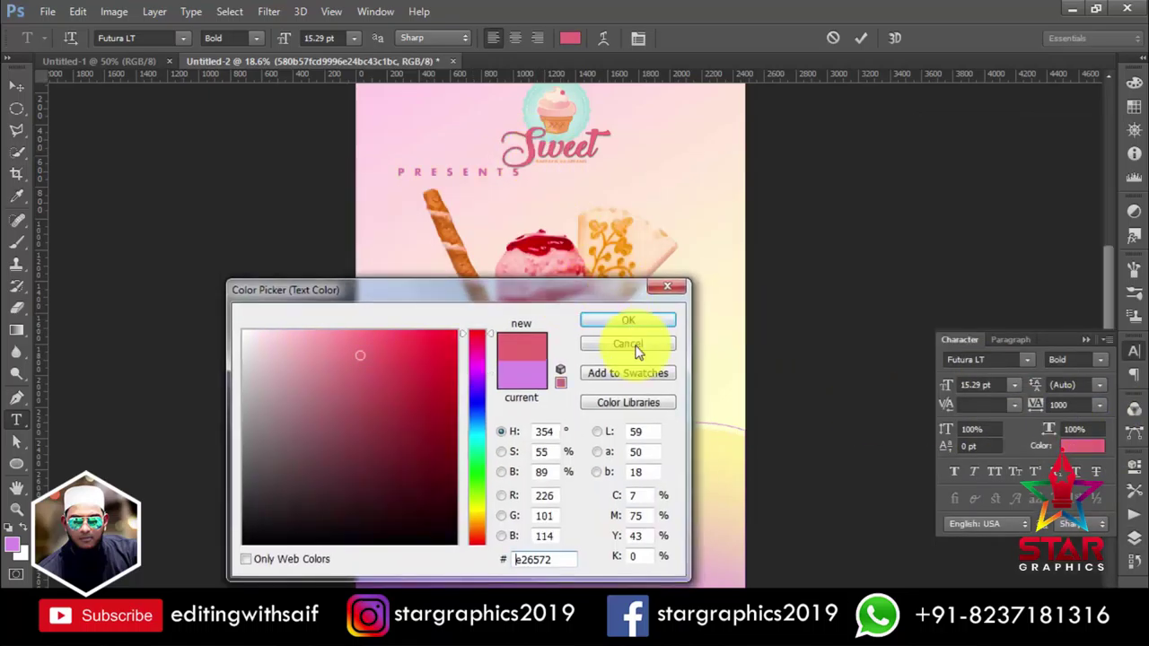
pyautogui.click(16, 87)
pyautogui.scroll(2, 574, 205)
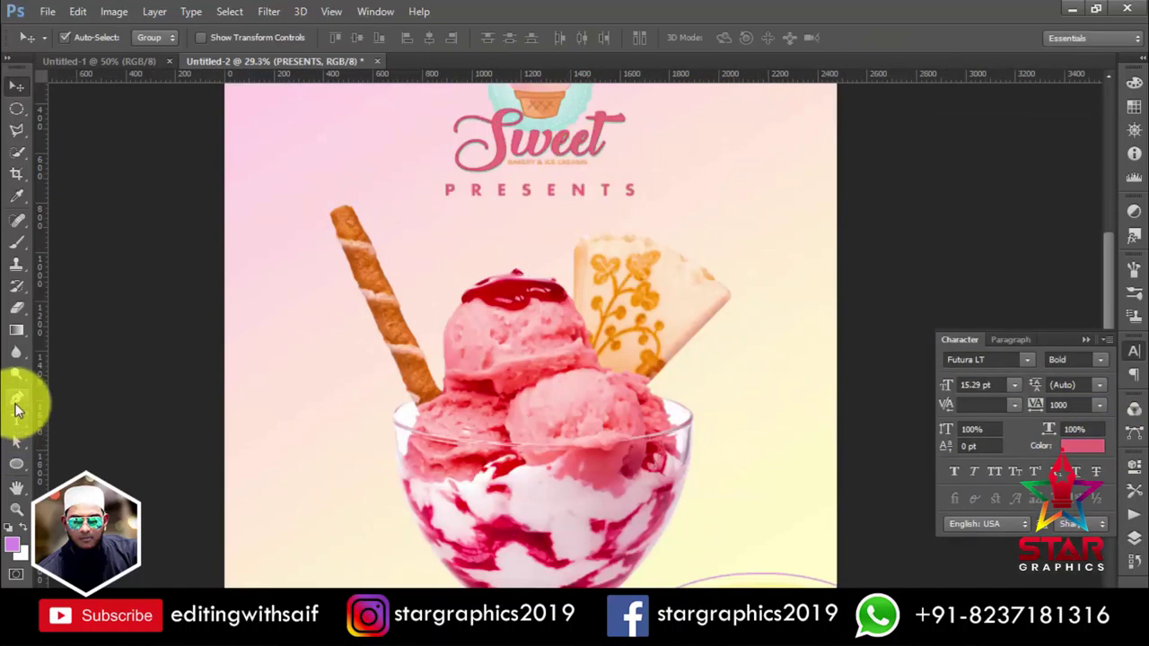
# - Draw a thin pink rectangle line beneath the PRESENTS text
pyautogui.rightClick(16, 463)
pyautogui.click(90, 464)
pyautogui.scroll(2, 419, 203)
pyautogui.moveTo(419, 199); pyautogui.dragTo(726, 203)
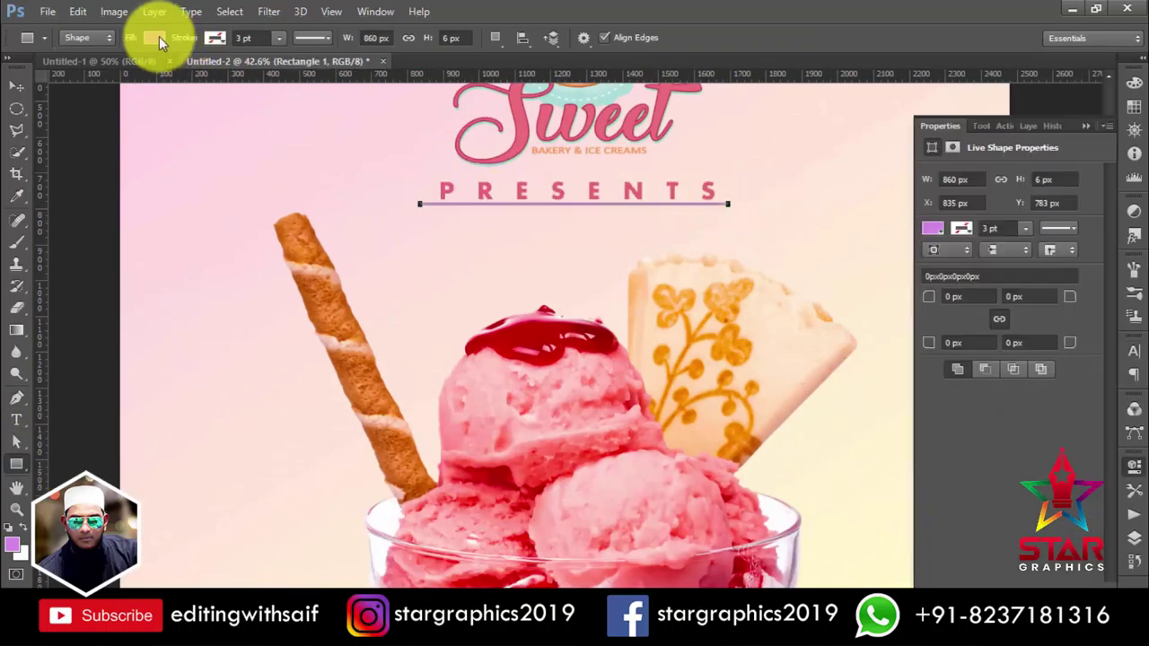
pyautogui.click(154, 38)
pyautogui.click(235, 74)
pyautogui.click(627, 316)
pyautogui.click(13, 90)
pyautogui.click(1015, 126)
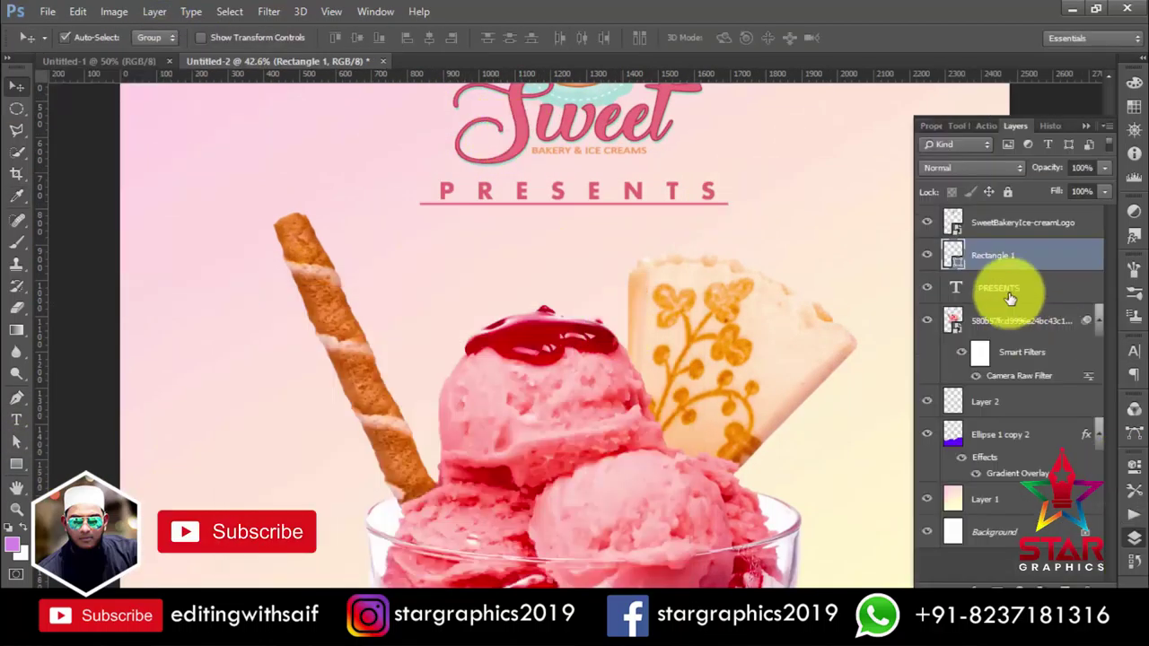
pyautogui.keyDown('shift'); pyautogui.click(998, 287); pyautogui.keyUp('shift')
pyautogui.click(992, 255)
pyautogui.scroll(1, 633, 238)
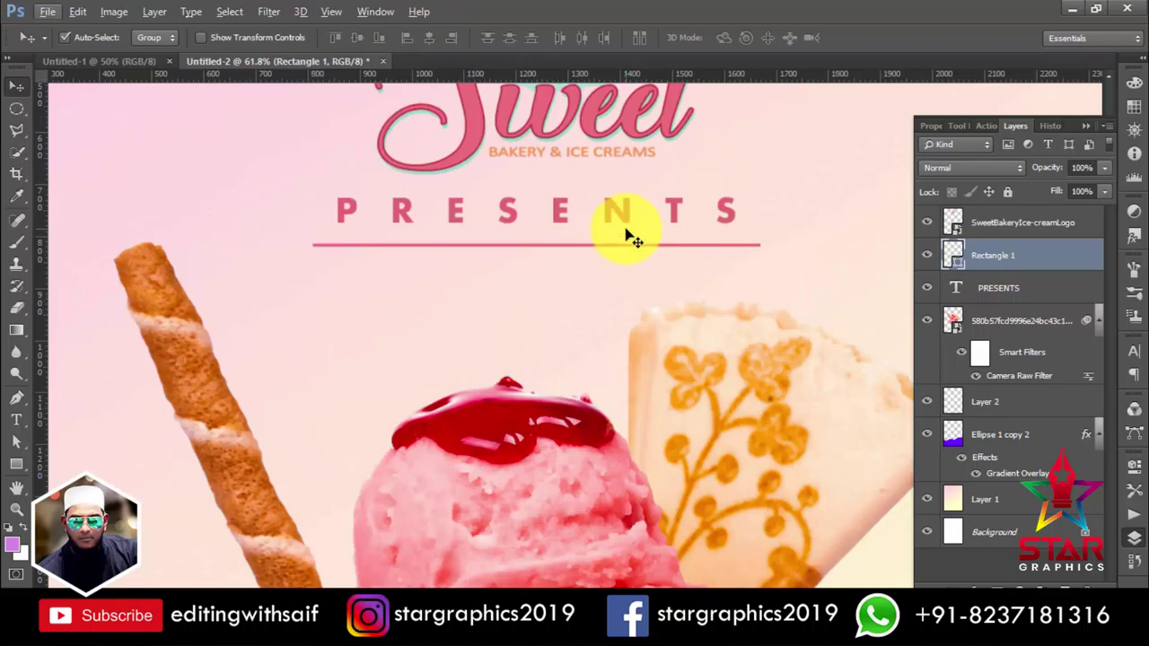
pyautogui.scroll(-3, 633, 238)
# - Type a centre-aligned two-line 'BUY1 GET1' beside the sundae with 0 tracking, then enlarge it
pyautogui.click(432, 346)
pyautogui.write('BUY 1')
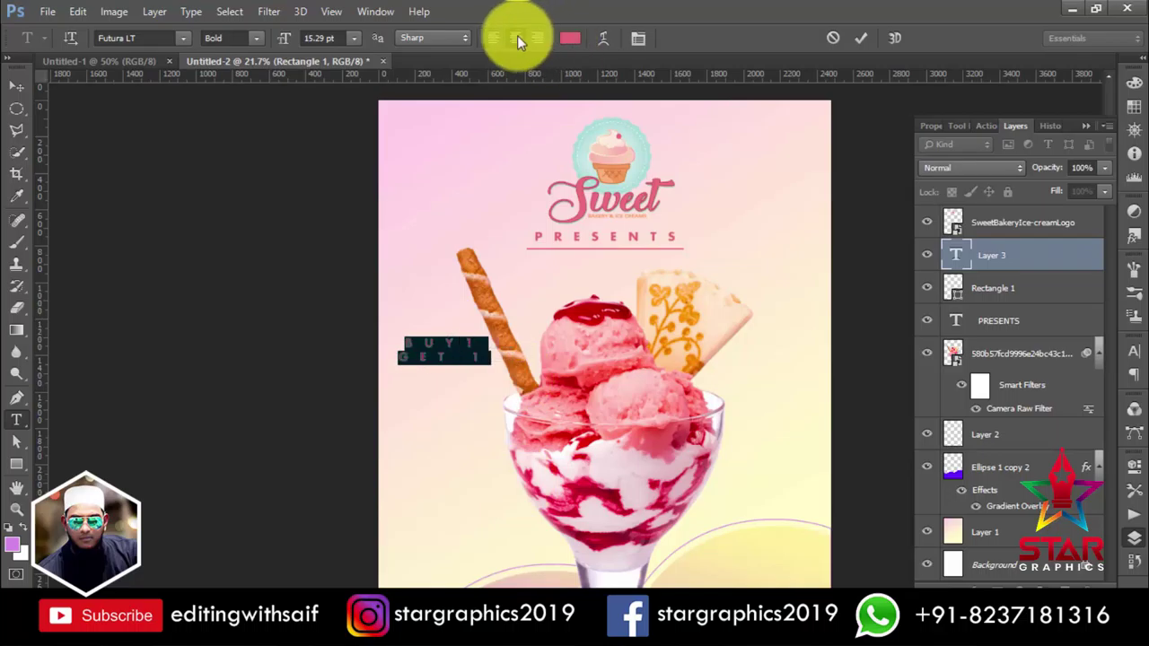
pyautogui.write('GET 1')
pyautogui.click(517, 39)
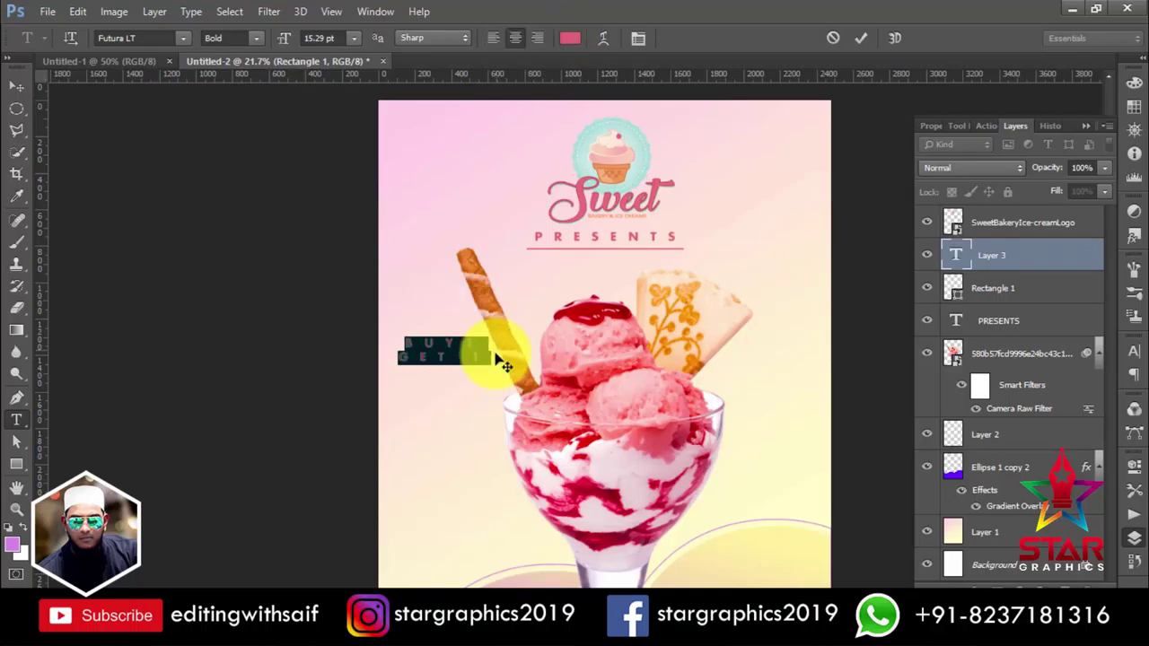
pyautogui.hotkey('ctrl', 'a')
pyautogui.click(638, 37)
pyautogui.click(1099, 405)
pyautogui.click(1088, 256)
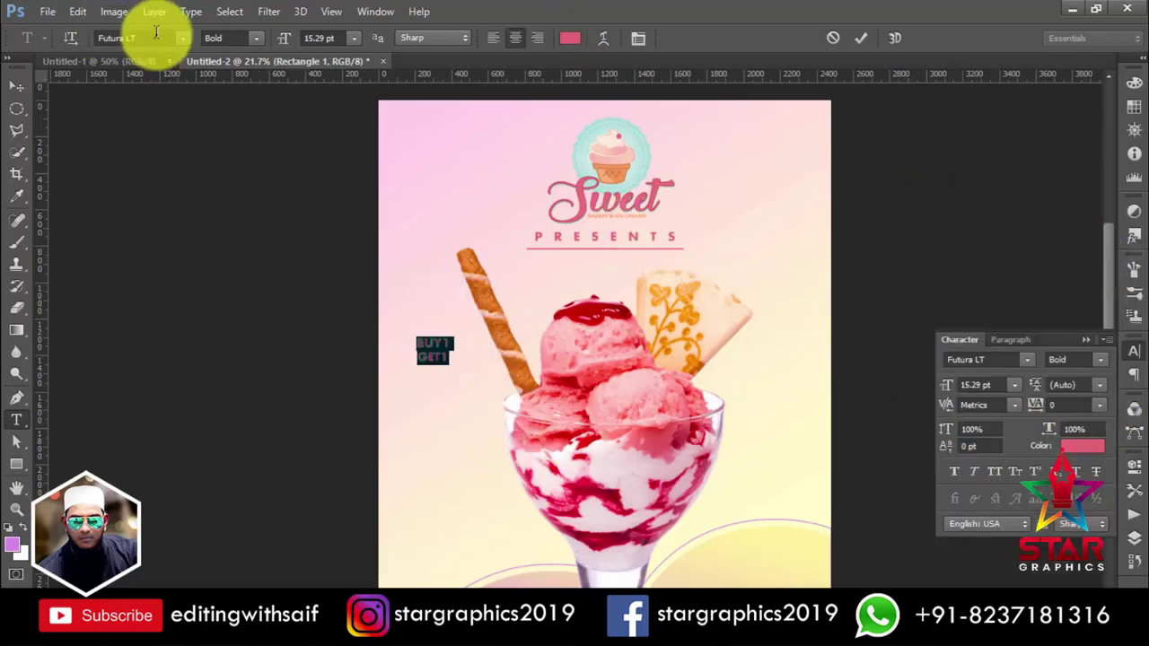
pyautogui.hotkey('ctrl', 'Return')
pyautogui.hotkey('ctrl', 't')
pyautogui.moveTo(453, 363)
pyautogui.mouseDown()
pyautogui.moveTo(578, 437)
pyautogui.moveTo(706, 449)
pyautogui.moveTo(761, 537)
pyautogui.mouseUp()
# - Make the enlarged BUY1 GET1 text white and move its layer behind the sundae
pyautogui.press('Return')
pyautogui.click(1082, 446)
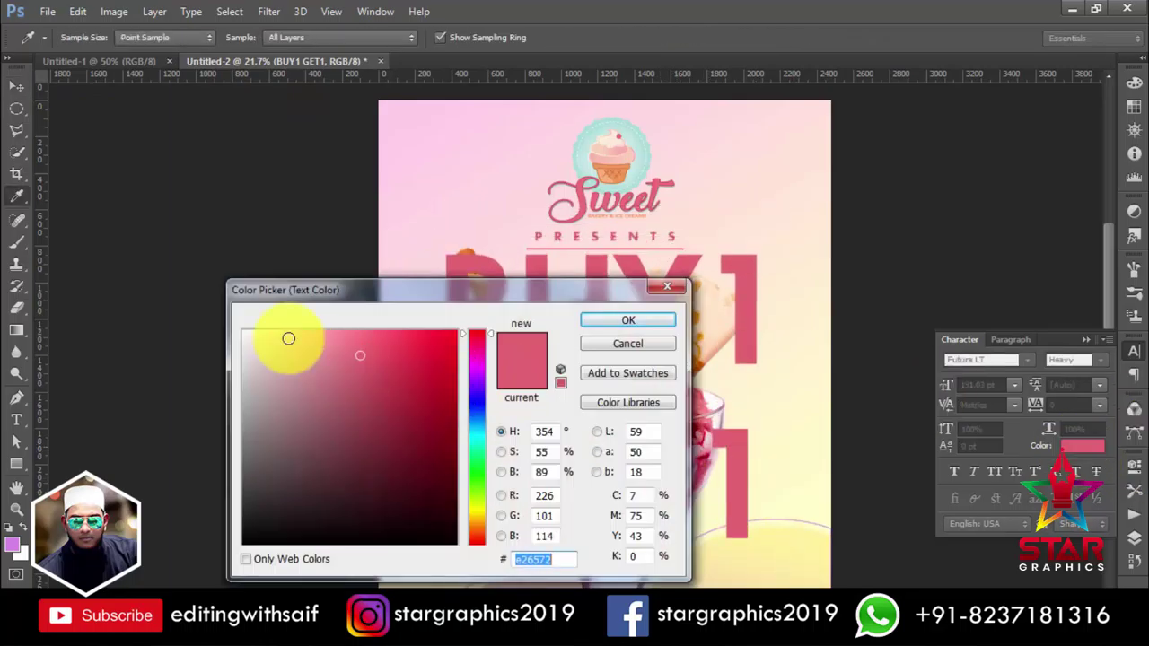
pyautogui.click(238, 323)
pyautogui.click(605, 318)
pyautogui.click(1135, 537)
pyautogui.moveTo(999, 254); pyautogui.dragTo(1005, 404)
# - Set the BUY1 GET1 font style to Bold
pyautogui.doubleClick(955, 402)
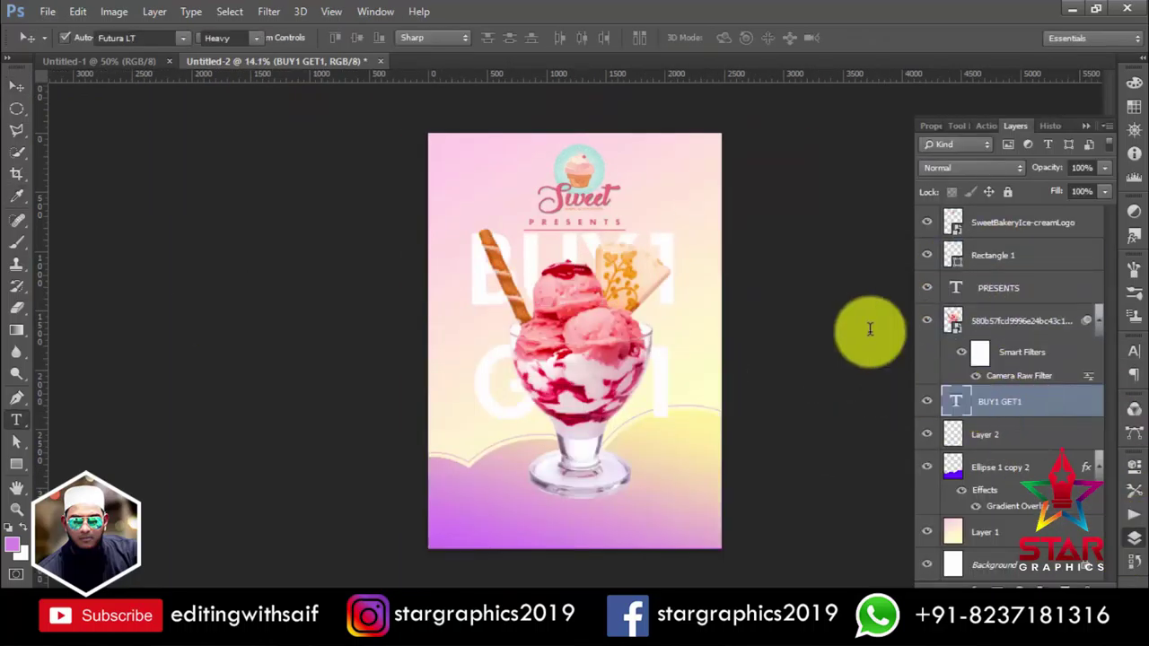
pyautogui.click(231, 38)
pyautogui.click(238, 82)
# - Colour BUY1 GET1 light cyan, sampled from the Sweet logo
pyautogui.click(569, 38)
pyautogui.moveTo(449, 220); pyautogui.dragTo(938, 216)
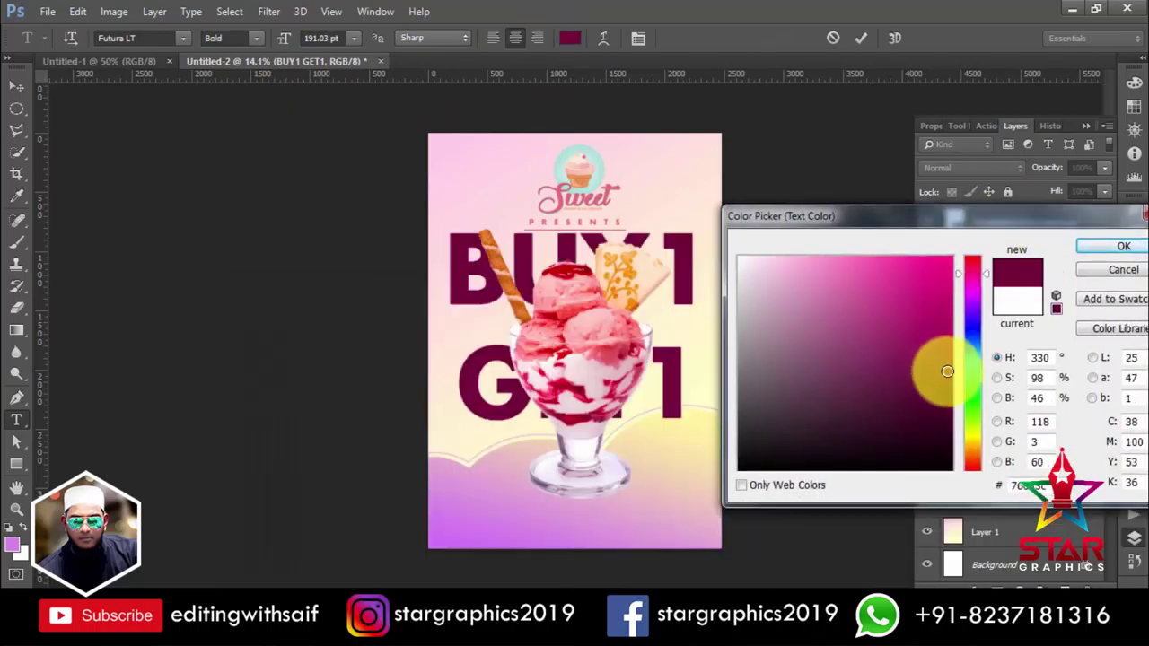
pyautogui.moveTo(943, 371)
pyautogui.mouseDown()
pyautogui.moveTo(929, 416)
pyautogui.moveTo(781, 259)
pyautogui.mouseUp()
pyautogui.click(972, 386)
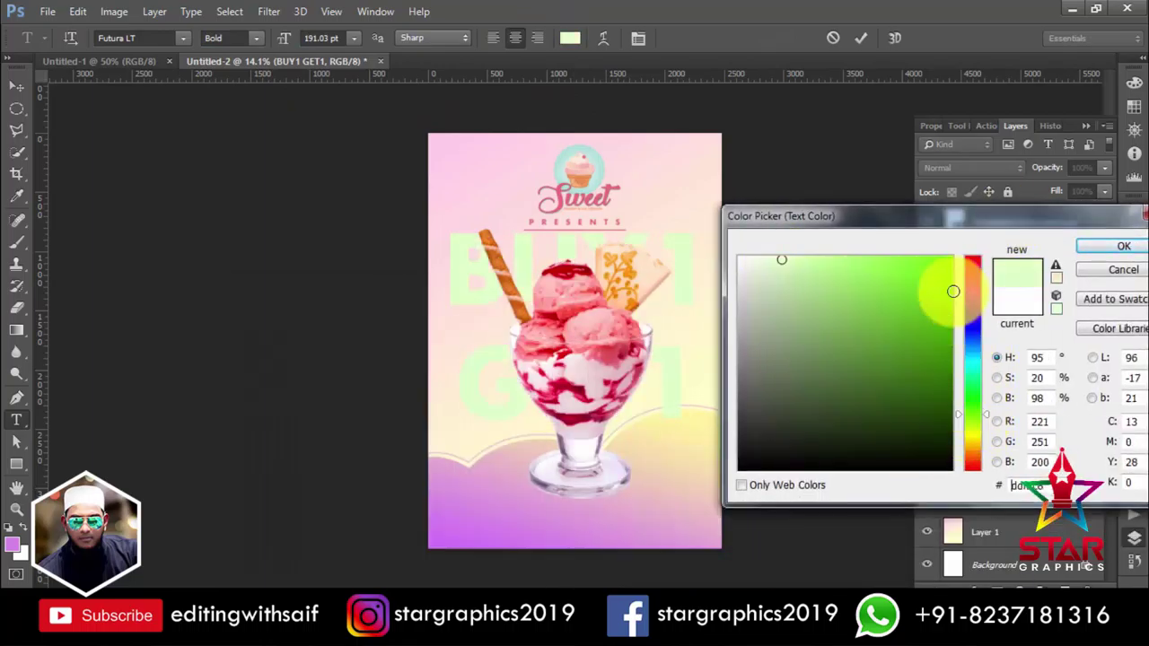
pyautogui.click(972, 279)
pyautogui.click(969, 446)
pyautogui.click(924, 372)
pyautogui.click(697, 418)
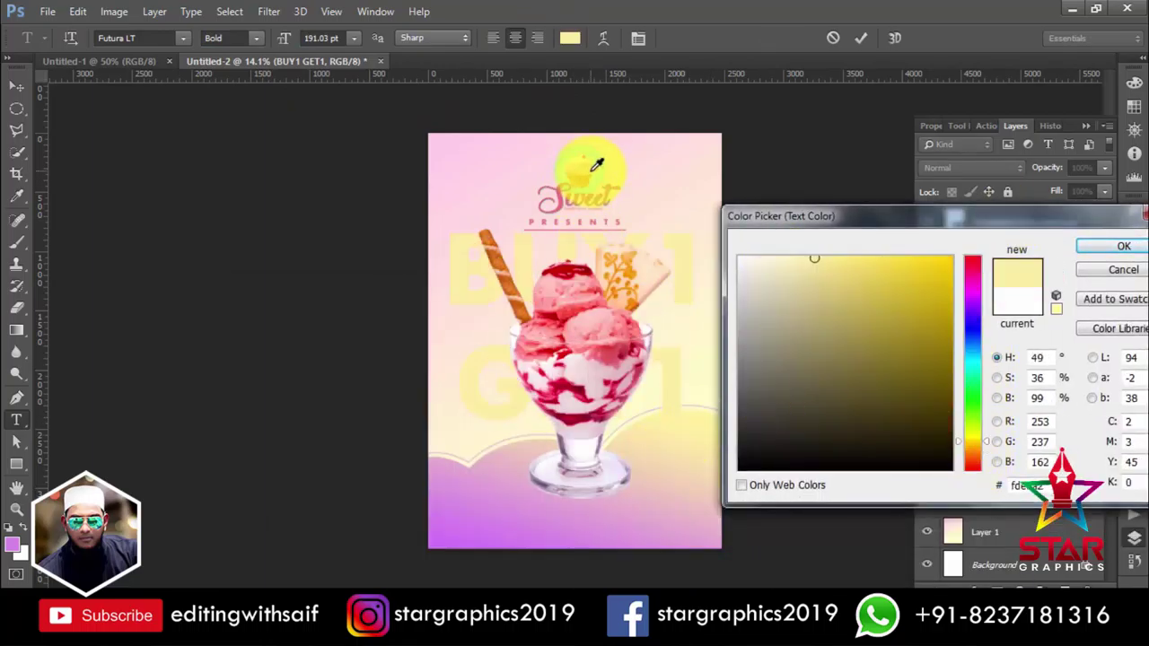
pyautogui.click(579, 171)
pyautogui.press('Return')
# - Stretch BUY1 GET1 wider so it spans the poster
pyautogui.hotkey('ctrl', 'Return')
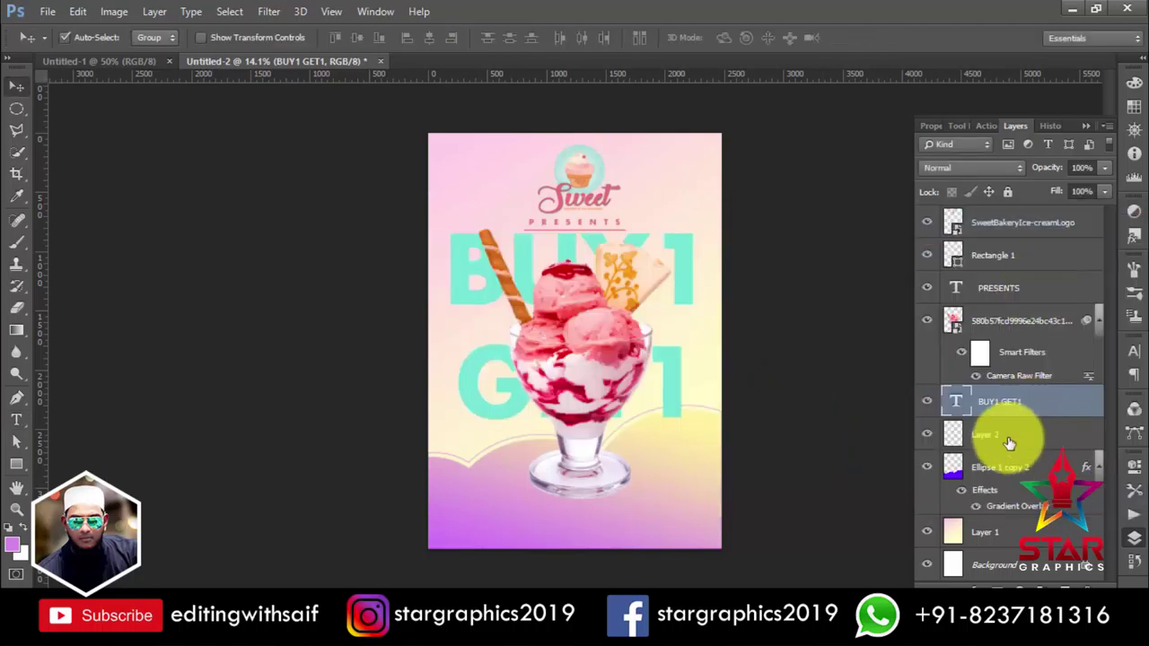
pyautogui.hotkey('ctrl', 't')
pyautogui.moveTo(711, 222); pyautogui.dragTo(672, 256)
pyautogui.moveTo(573, 255)
pyautogui.mouseDown()
pyautogui.moveTo(731, 333)
pyautogui.moveTo(713, 364)
pyautogui.mouseUp()
pyautogui.press('Return')
pyautogui.scroll(-2, 701, 364)
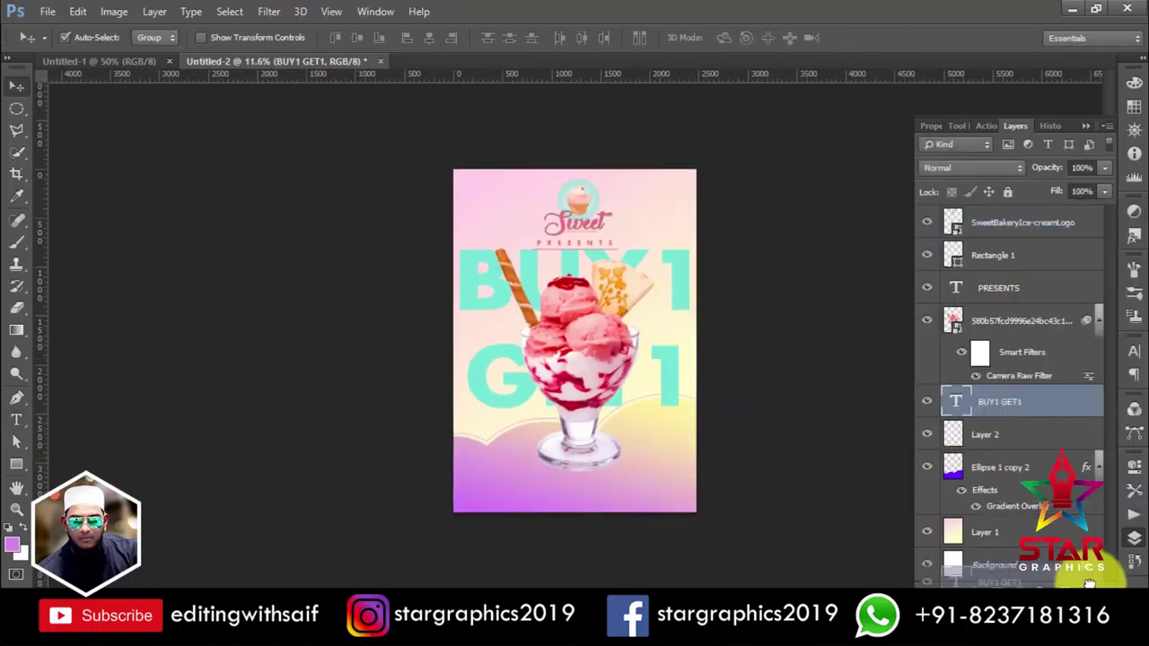
# - Move BUY1 GET1 in front of the sundae and shrink it onto the glass
pyautogui.moveTo(996, 402); pyautogui.dragTo(982, 308)
pyautogui.hotkey('ctrl', 't')
pyautogui.moveTo(672, 239); pyautogui.dragTo(619, 296)
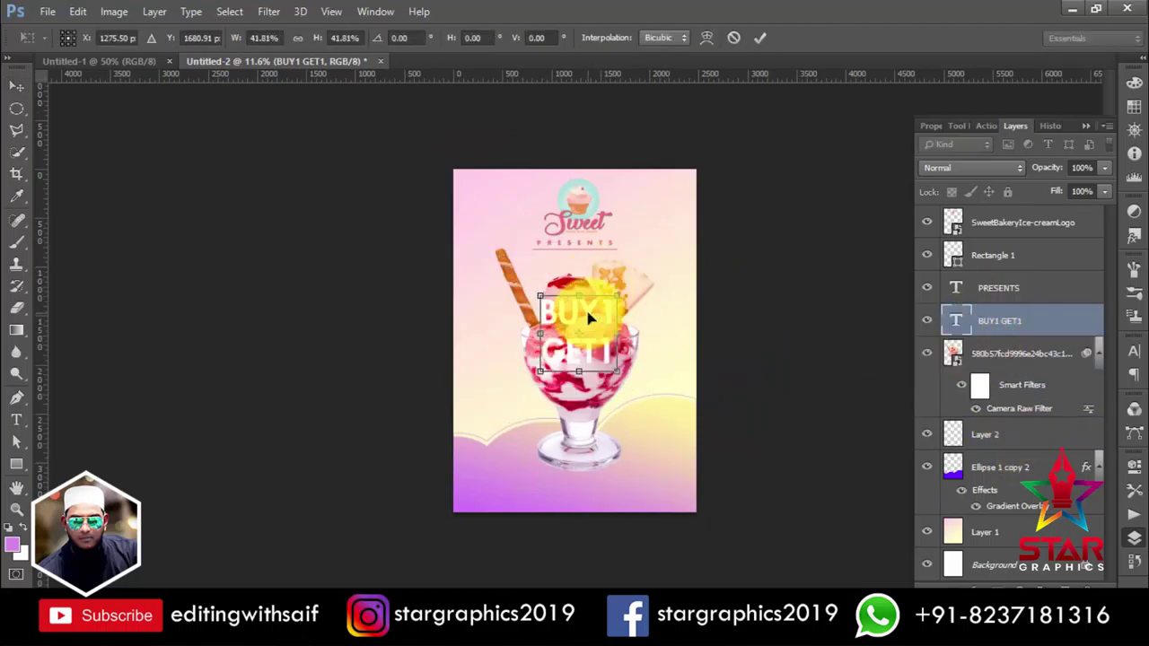
pyautogui.press('Return')
pyautogui.scroll(3, 686, 363)
pyautogui.scroll(2, 679, 405)
# - Draw a purple ellipse beside the sundae glass and resize it into an oval badge
pyautogui.rightClick(16, 463)
pyautogui.click(99, 489)
pyautogui.moveTo(625, 534); pyautogui.dragTo(577, 520)
pyautogui.press('v')
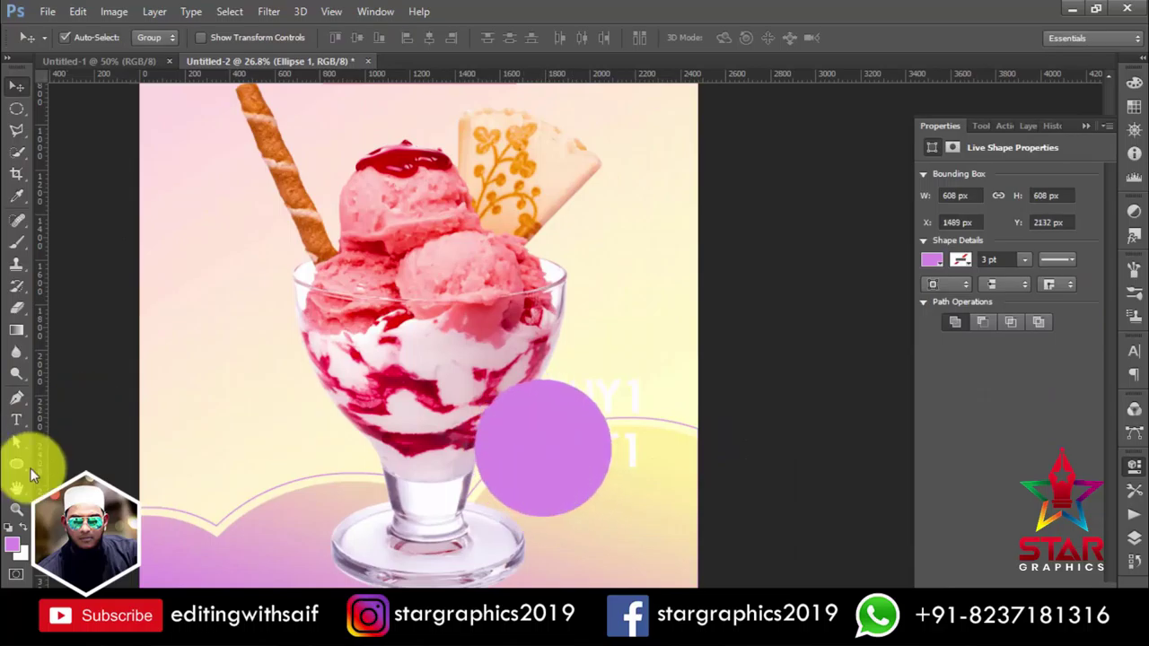
pyautogui.hotkey('ctrl', 't')
pyautogui.press('Return')
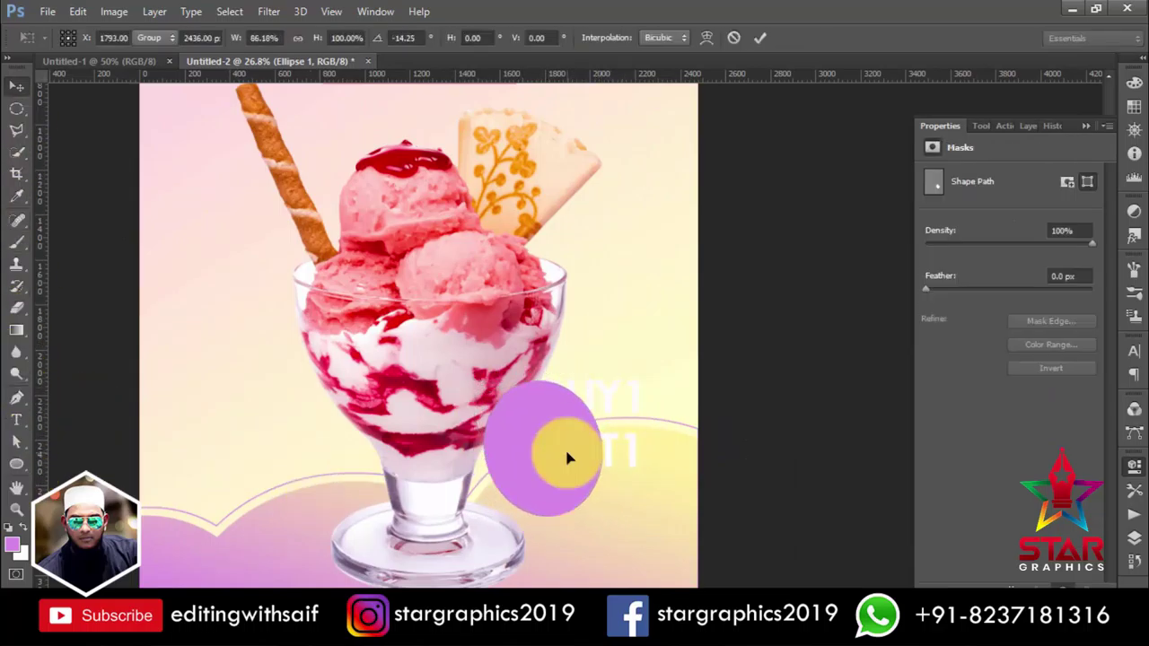
pyautogui.moveTo(567, 457); pyautogui.dragTo(526, 454)
# - Keep the oval's colour unchanged and add a new empty layer for brush painting
pyautogui.click(1142, 519)
pyautogui.doubleClick(969, 377)
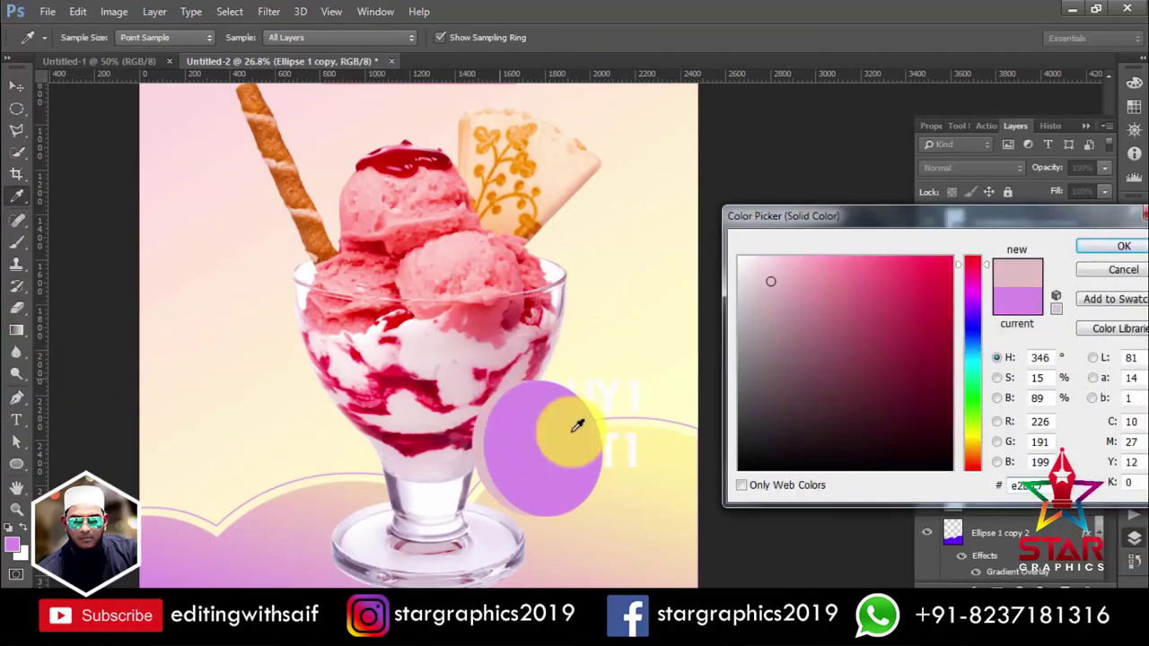
pyautogui.click(1105, 251)
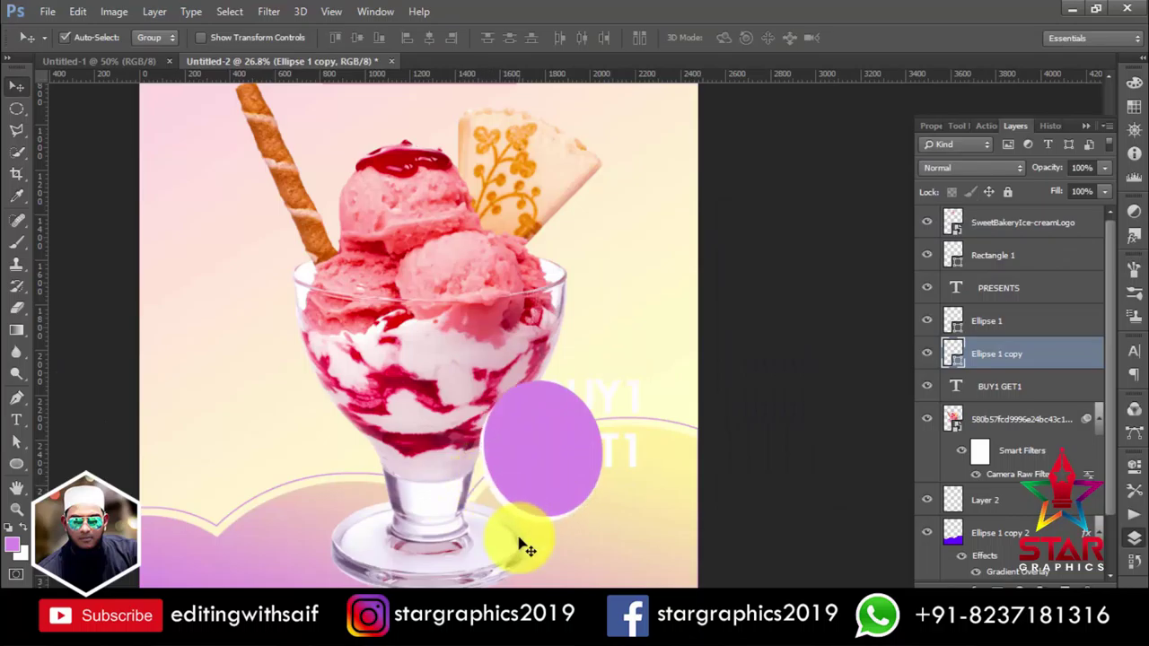
pyautogui.press('b')
pyautogui.hotkey('ctrl', 'shift', 'alt', 'n')
pyautogui.rightClick(814, 409)
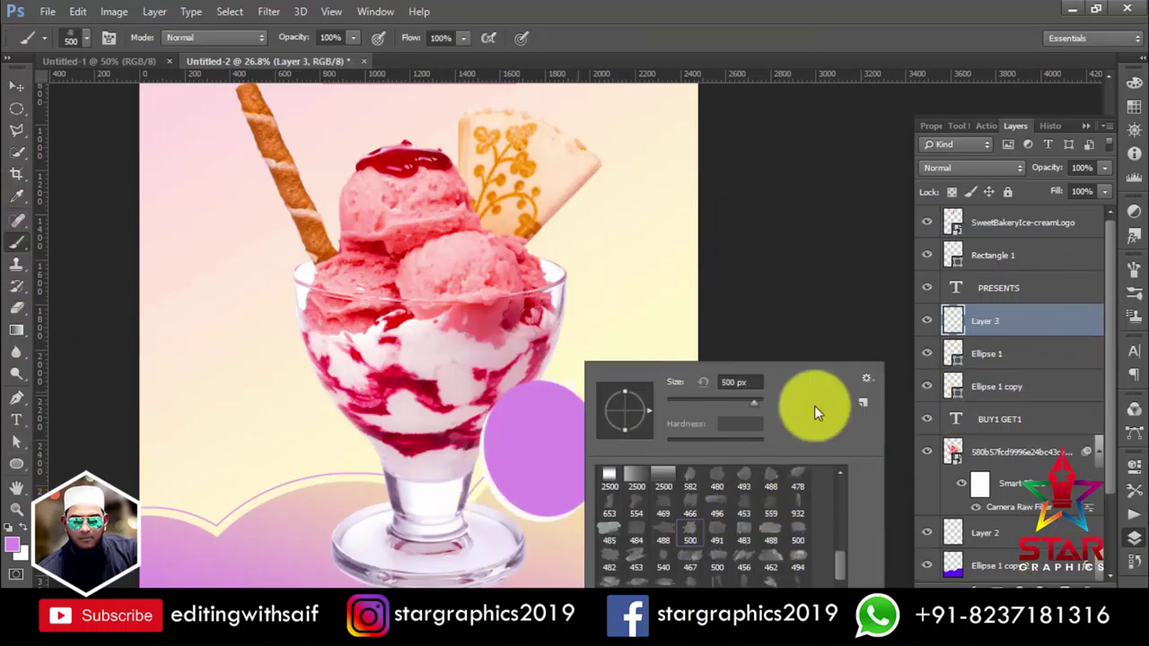
# - Try a 500 px brush splash, then delete it along with its layer
pyautogui.doubleClick(698, 529)
pyautogui.click(20, 551)
pyautogui.press('Return')
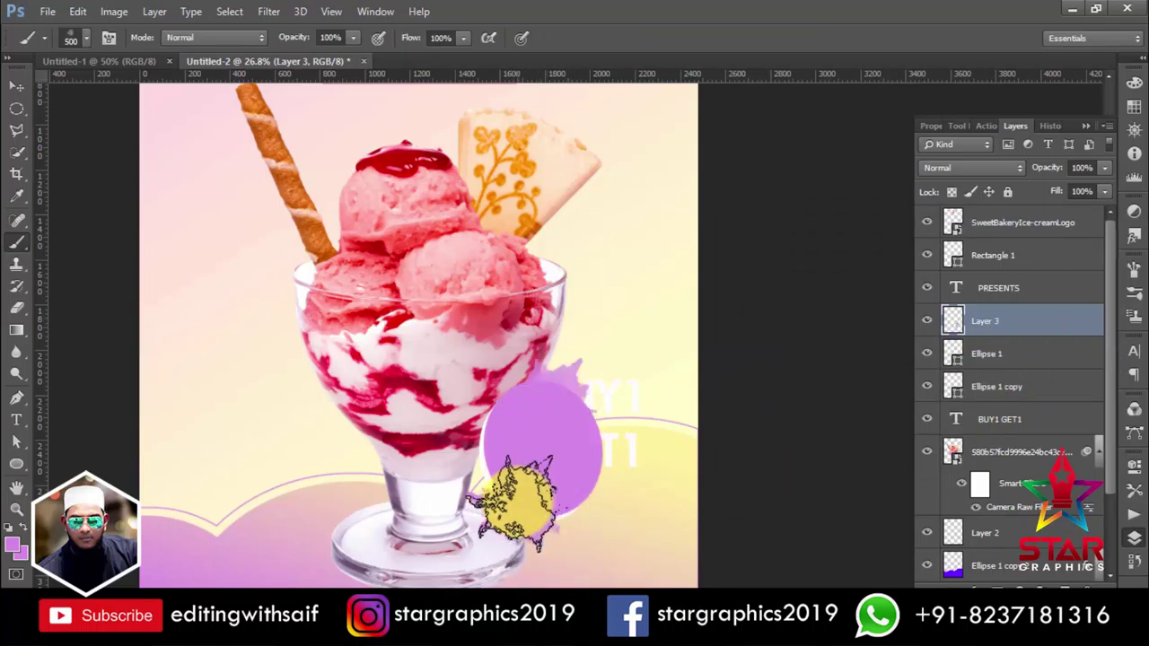
pyautogui.press('Delete')
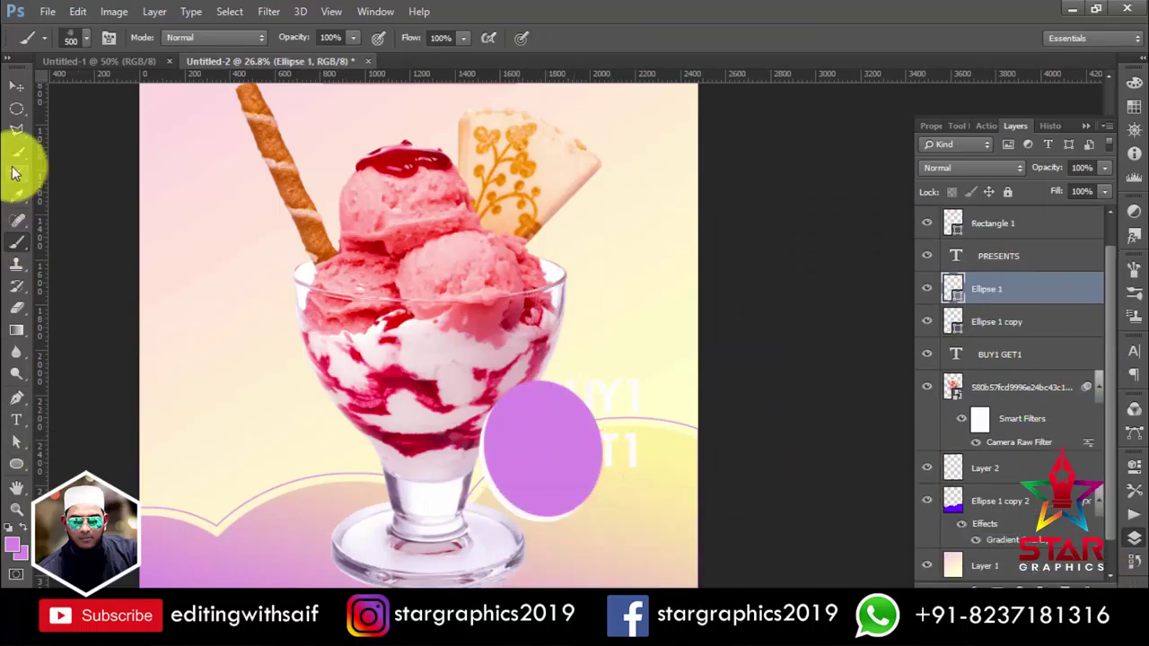
# - Draw a thin horizontal rectangle bar across the sundae
pyautogui.rightClick(16, 463)
pyautogui.click(90, 455)
pyautogui.moveTo(374, 473)
pyautogui.mouseDown()
pyautogui.moveTo(489, 477)
pyautogui.moveTo(552, 430)
pyautogui.mouseUp()
pyautogui.press('v')
# - Select the thin bar's layer and adjust its size
pyautogui.click(1133, 537)
pyautogui.click(987, 316)
pyautogui.click(988, 289)
pyautogui.hotkey('ctrl', 't')
pyautogui.scroll(3, 564, 410)
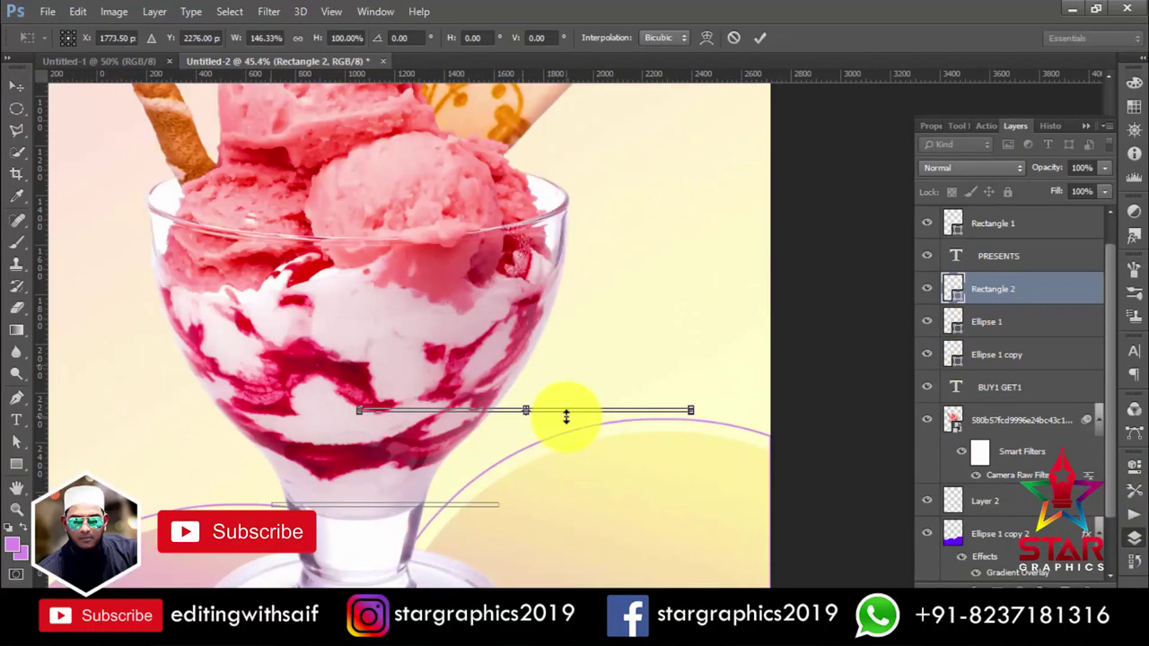
pyautogui.hotkey('alt', 'space')
pyautogui.doubleClick(623, 31)
pyautogui.press('Return')
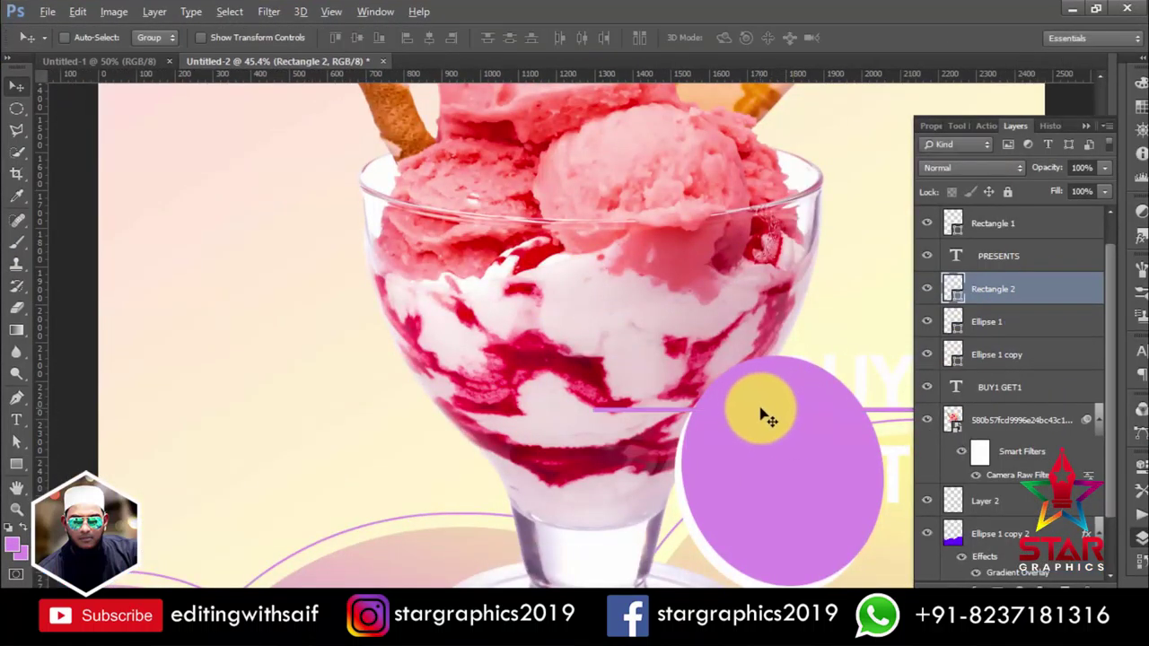
# - Duplicate the thin bar into stacked parallel lines, undoing an extra rotated copy
pyautogui.moveTo(731, 425); pyautogui.dragTo(649, 460)
pyautogui.hotkey('ctrl', 'j')
pyautogui.hotkey('ctrl', '-')
pyautogui.hotkey('ctrl', 't')
pyautogui.moveTo(795, 381)
pyautogui.mouseDown()
pyautogui.moveTo(797, 368)
pyautogui.moveTo(730, 380)
pyautogui.mouseUp()
pyautogui.doubleClick(661, 422)
pyautogui.hotkey('ctrl', 'alt', 'z')
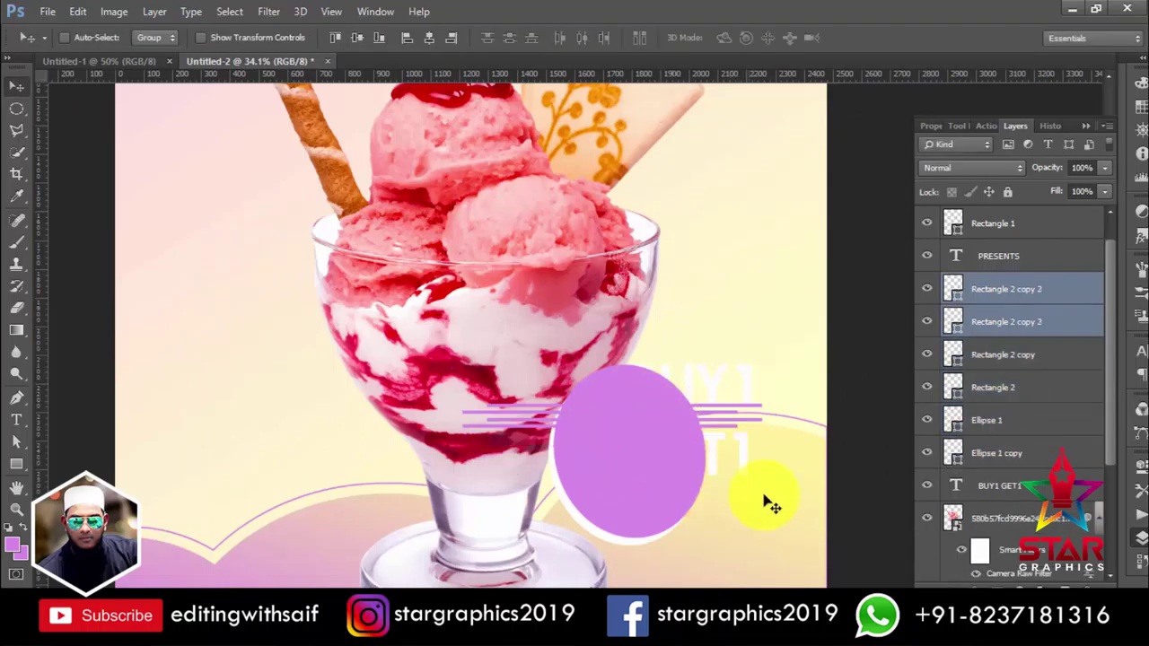
# - Group the four bars as Group 1, move them lower and tilt them diagonally through the oval
pyautogui.keyDown('shift'); pyautogui.click(1014, 289); pyautogui.keyUp('shift')
pyautogui.moveTo(732, 428); pyautogui.dragTo(731, 461)
pyautogui.hotkey('ctrl', 'g')
pyautogui.hotkey('ctrl', 't')
pyautogui.moveTo(778, 395)
pyautogui.mouseDown()
pyautogui.moveTo(777, 333)
pyautogui.moveTo(735, 429)
pyautogui.mouseUp()
# - Move BUY1 GET1 above the bar group, then shrink it and position it over the oval
pyautogui.press('Return')
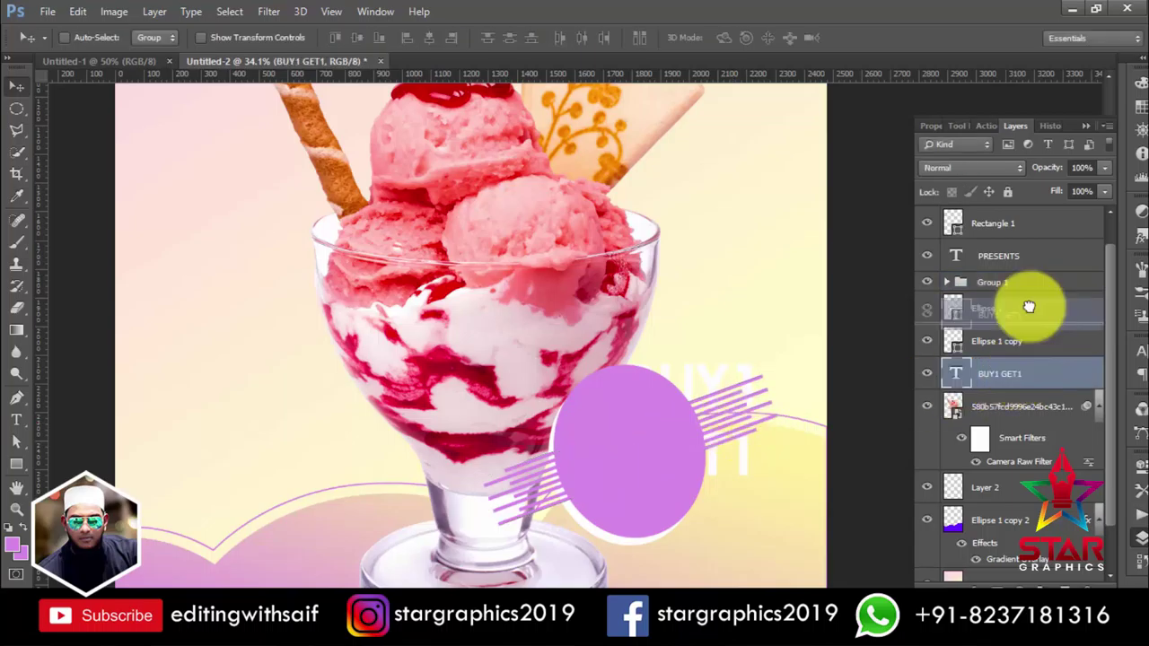
pyautogui.moveTo(999, 373); pyautogui.dragTo(1029, 269)
pyautogui.hotkey('ctrl', 't')
pyautogui.moveTo(674, 470); pyautogui.dragTo(635, 449)
pyautogui.moveTo(694, 397); pyautogui.dragTo(680, 393)
pyautogui.press('Return')
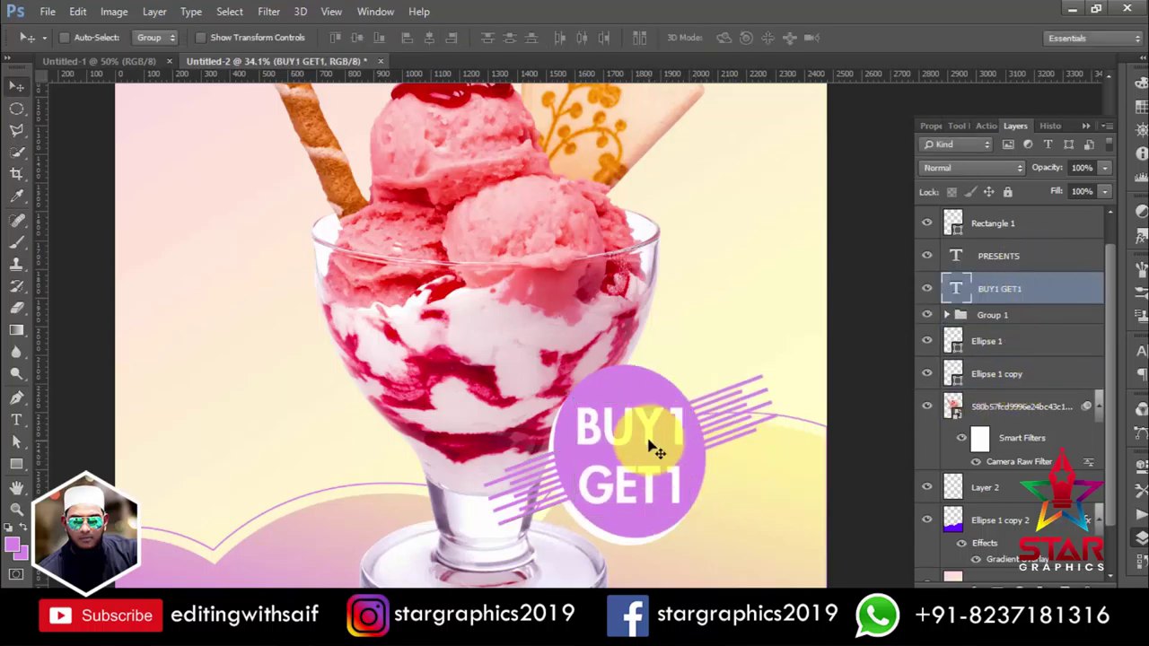
# - Set BUY1 GET1 leading to 10 pt and colour it white sampled from the ice cream
pyautogui.doubleClick(955, 288)
pyautogui.click(1097, 385)
pyautogui.click(1089, 193)
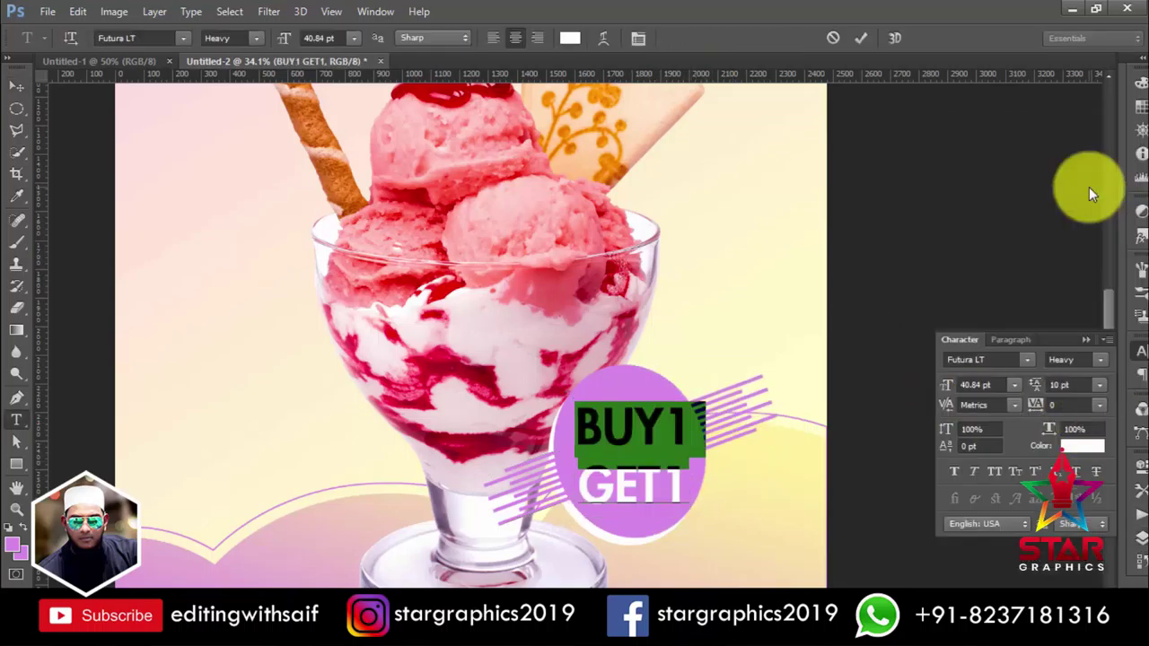
pyautogui.click(1083, 446)
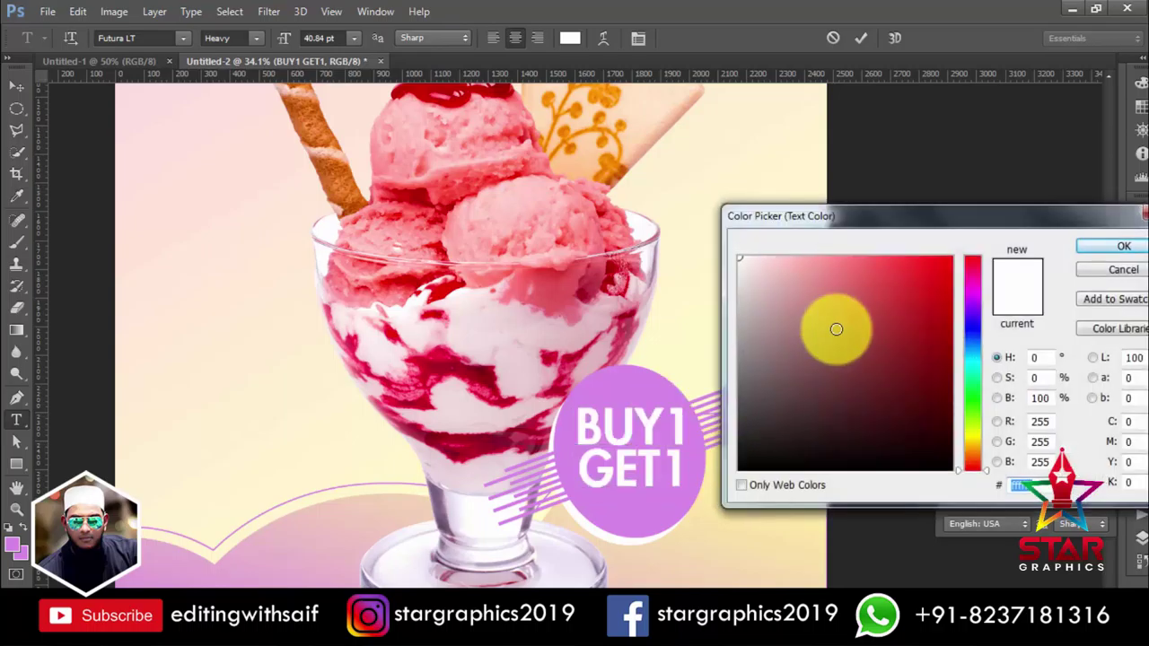
pyautogui.click(852, 381)
pyautogui.click(474, 410)
pyautogui.click(1123, 247)
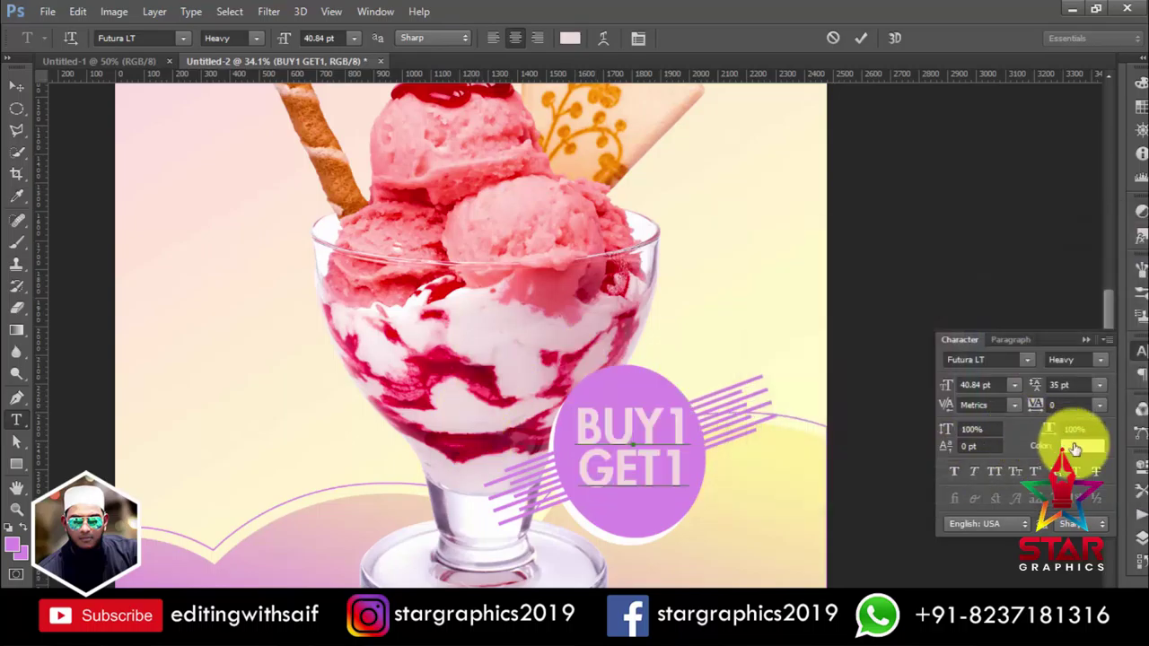
# - Resize BUY1 GET1 to fit inside the oval and nudge it up and left
pyautogui.hotkey('ctrl', 't')
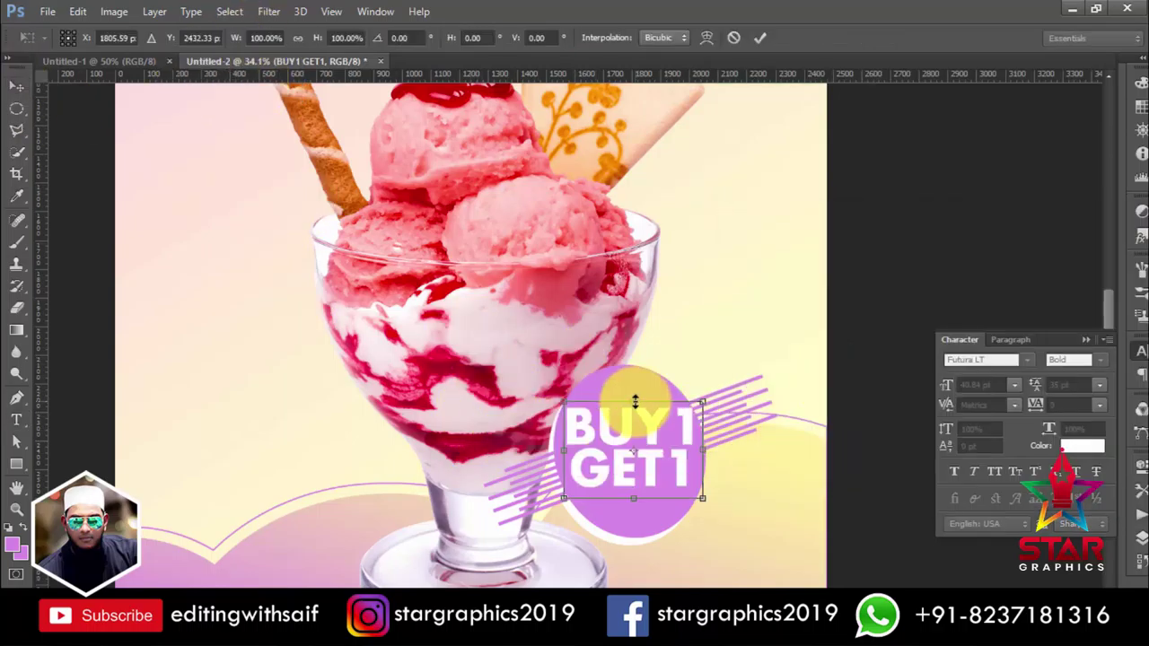
pyautogui.moveTo(679, 410)
pyautogui.mouseDown()
pyautogui.moveTo(687, 384)
pyautogui.moveTo(710, 377)
pyautogui.mouseUp()
pyautogui.press('Return')
pyautogui.hotkey('ctrl', '0')
pyautogui.scroll(4, 719, 460)
pyautogui.hotkey('ctrl', 't')
pyautogui.press('Return')
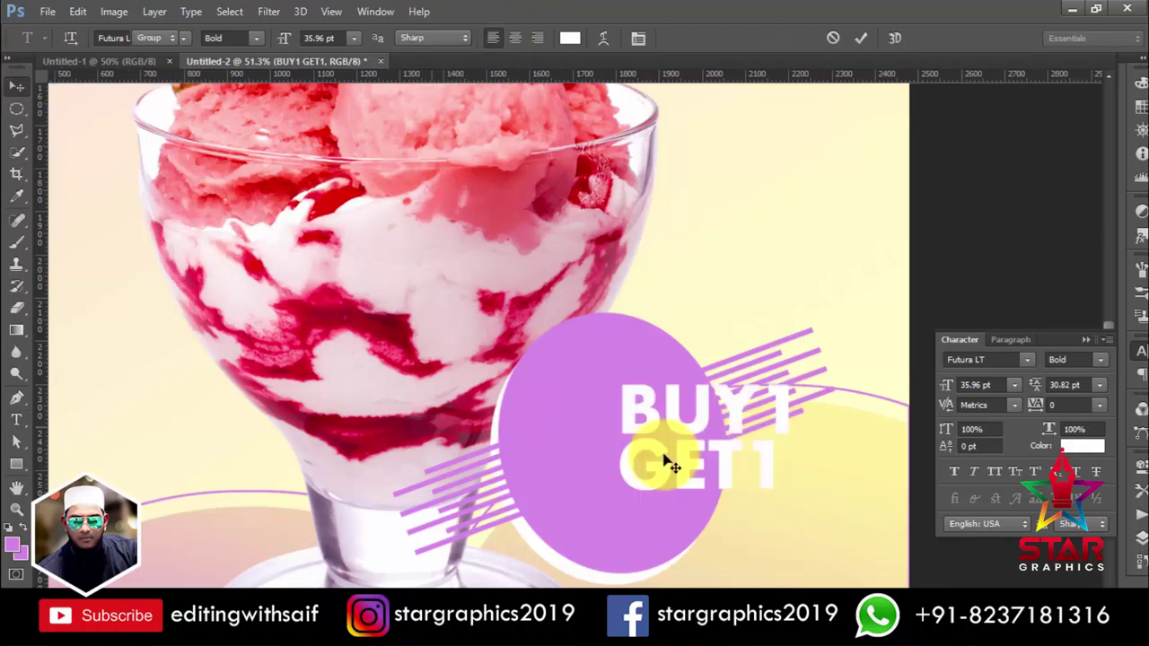
pyautogui.moveTo(597, 388); pyautogui.dragTo(590, 372)
# - Type 'OFFER' below BUY1 GET1 and enlarge it slightly
pyautogui.click(16, 420)
pyautogui.click(559, 508)
pyautogui.write('OFFER')
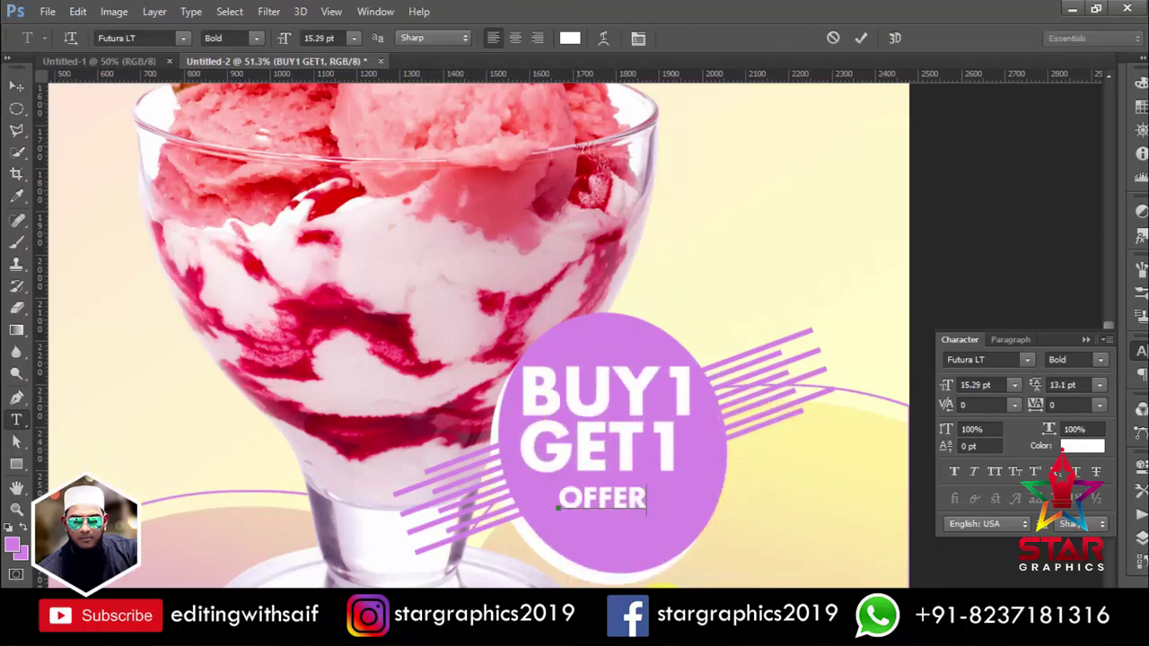
pyautogui.click(16, 86)
pyautogui.hotkey('ctrl', 't')
pyautogui.press('Return')
pyautogui.moveTo(640, 512)
pyautogui.mouseDown()
pyautogui.moveTo(660, 516)
pyautogui.moveTo(641, 527)
pyautogui.mouseUp()
pyautogui.hotkey('ctrl', 't')
pyautogui.press('Return')
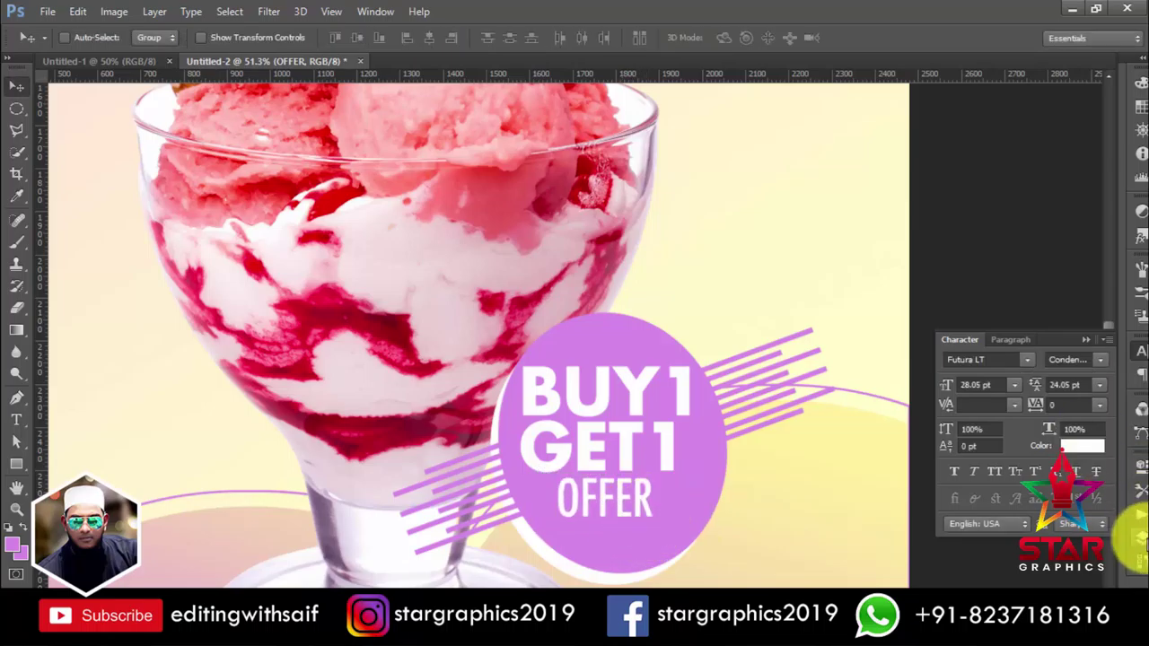
# - Adjust the GET1 line spacing and nudge BUY1 GET1 slightly downward
pyautogui.click(1135, 521)
pyautogui.click(954, 320)
pyautogui.press('t')
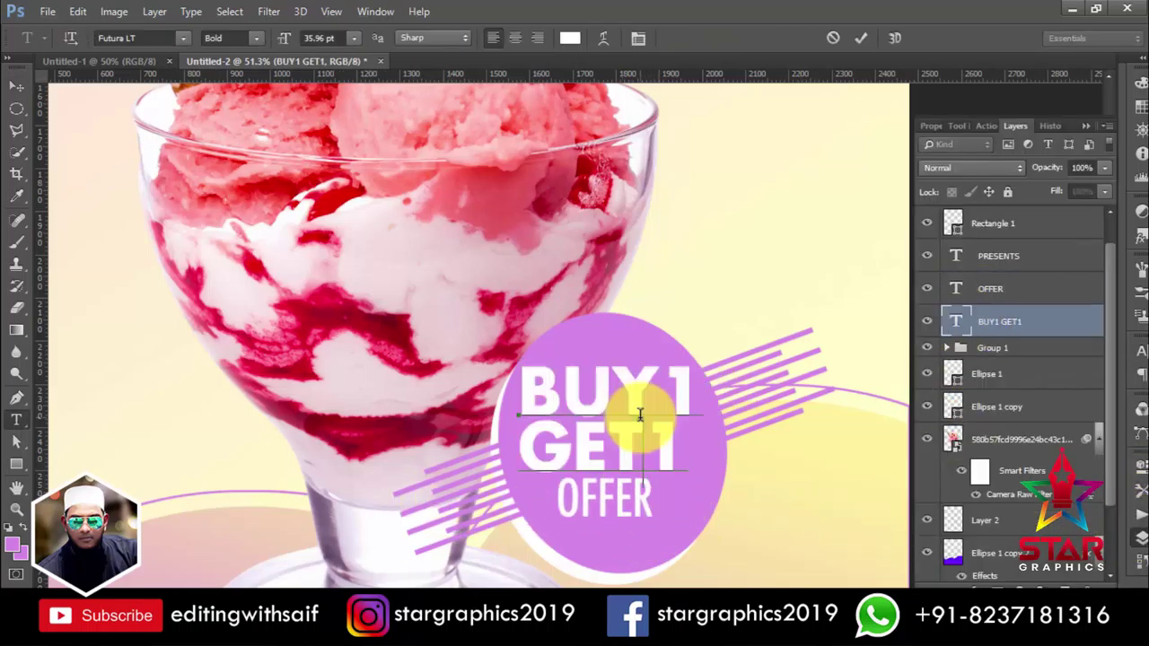
pyautogui.doubleClick(672, 422)
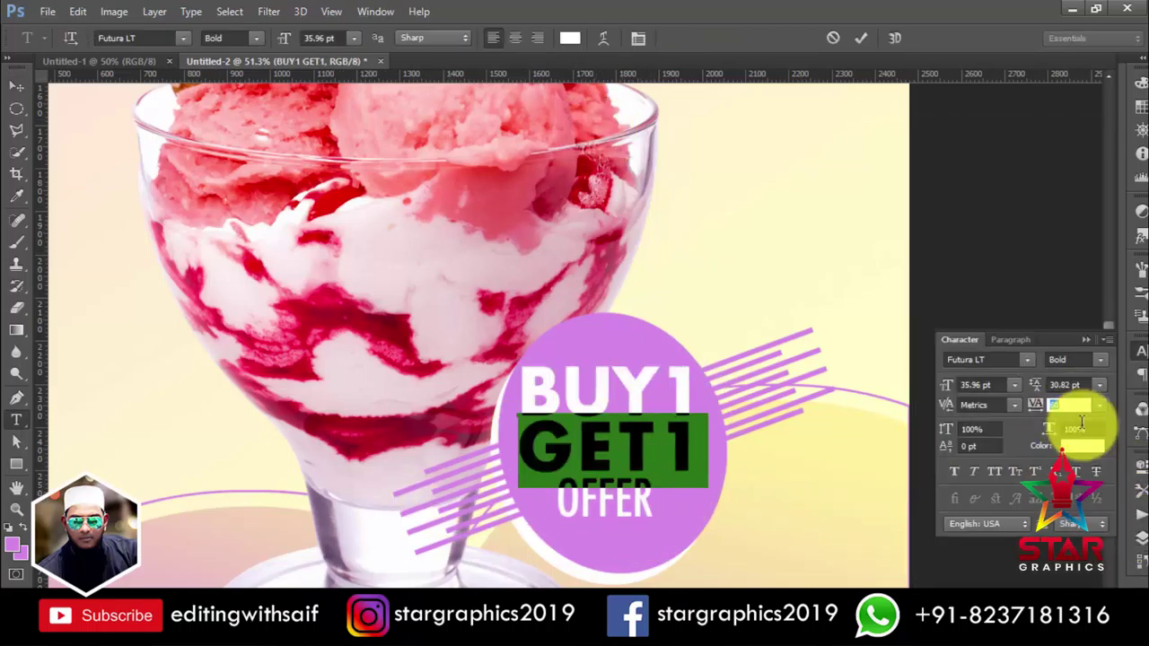
pyautogui.hotkey('ctrl', 'Return')
pyautogui.press('v')
pyautogui.moveTo(587, 384); pyautogui.dragTo(595, 420)
# - Shift the OFFER text slightly and set its font to Courgette
pyautogui.rightClick(629, 492)
pyautogui.click(683, 377)
pyautogui.moveTo(626, 494); pyautogui.dragTo(633, 503)
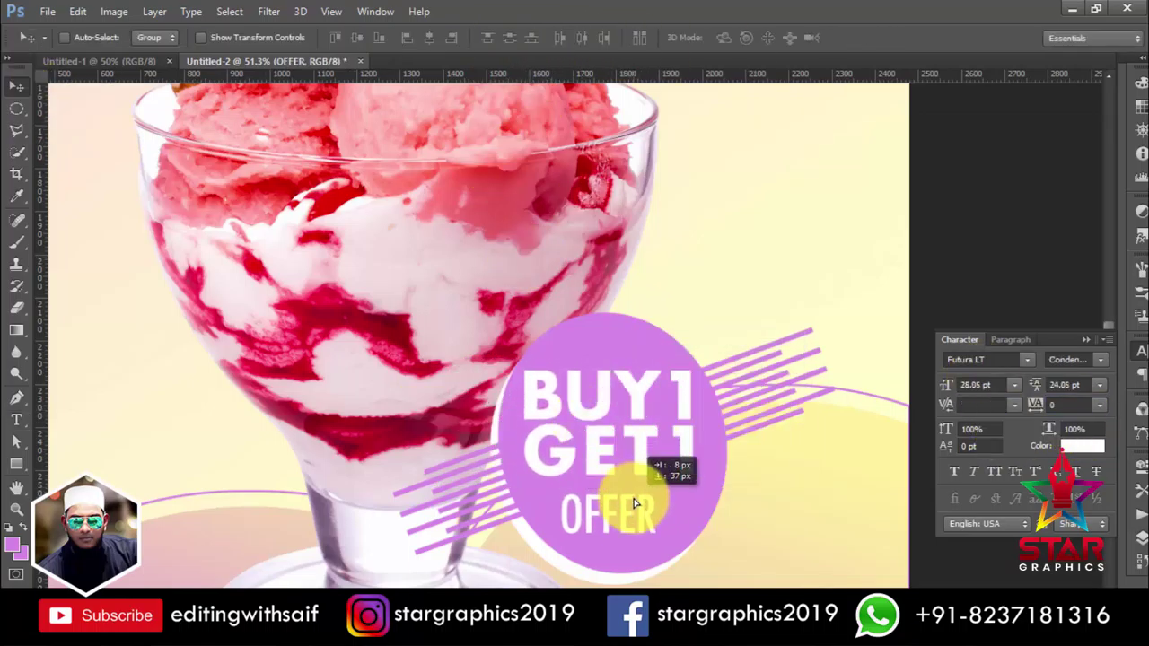
pyautogui.click(1025, 359)
pyautogui.scroll(5, 1019, 193)
pyautogui.scroll(5, 1020, 184)
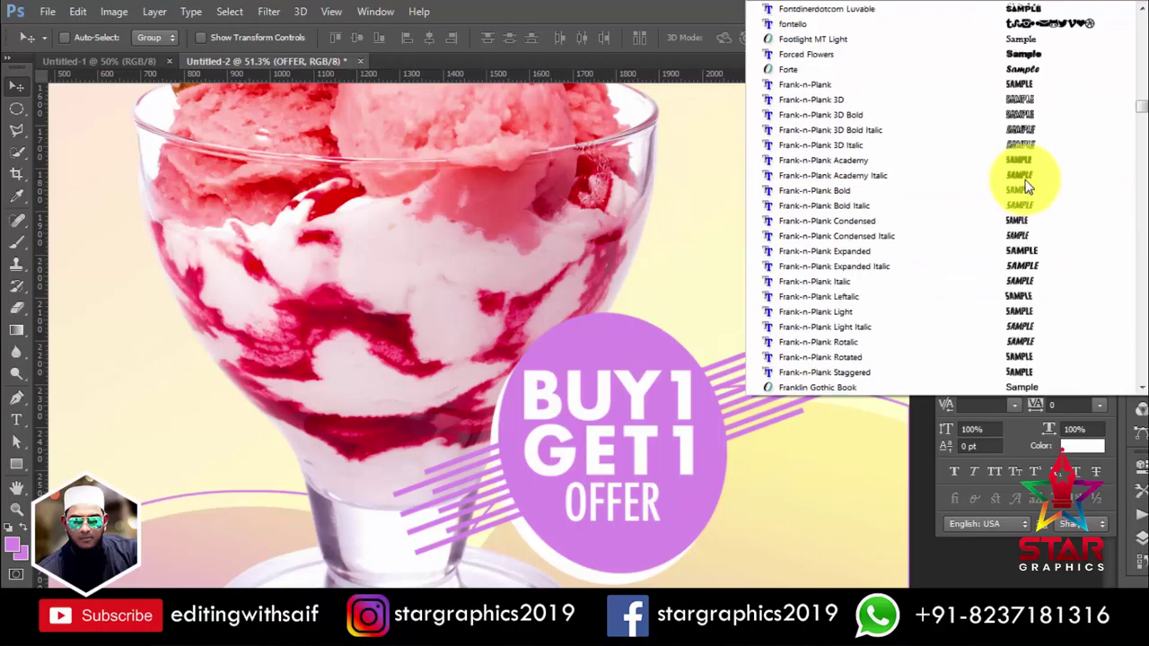
pyautogui.scroll(10, 1024, 188)
pyautogui.click(1040, 342)
# - Shrink the Offer text to fit inside the oval and view the whole poster
pyautogui.press('t')
pyautogui.click(624, 510)
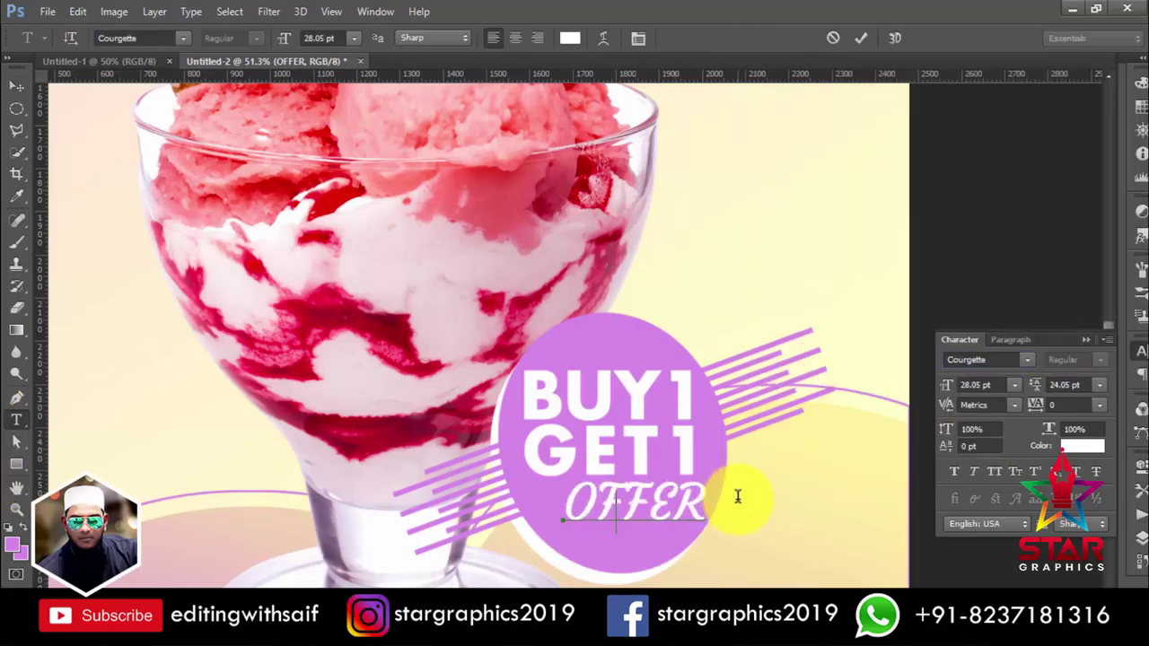
pyautogui.hotkey('ctrl', 't')
pyautogui.moveTo(682, 480); pyautogui.dragTo(656, 485)
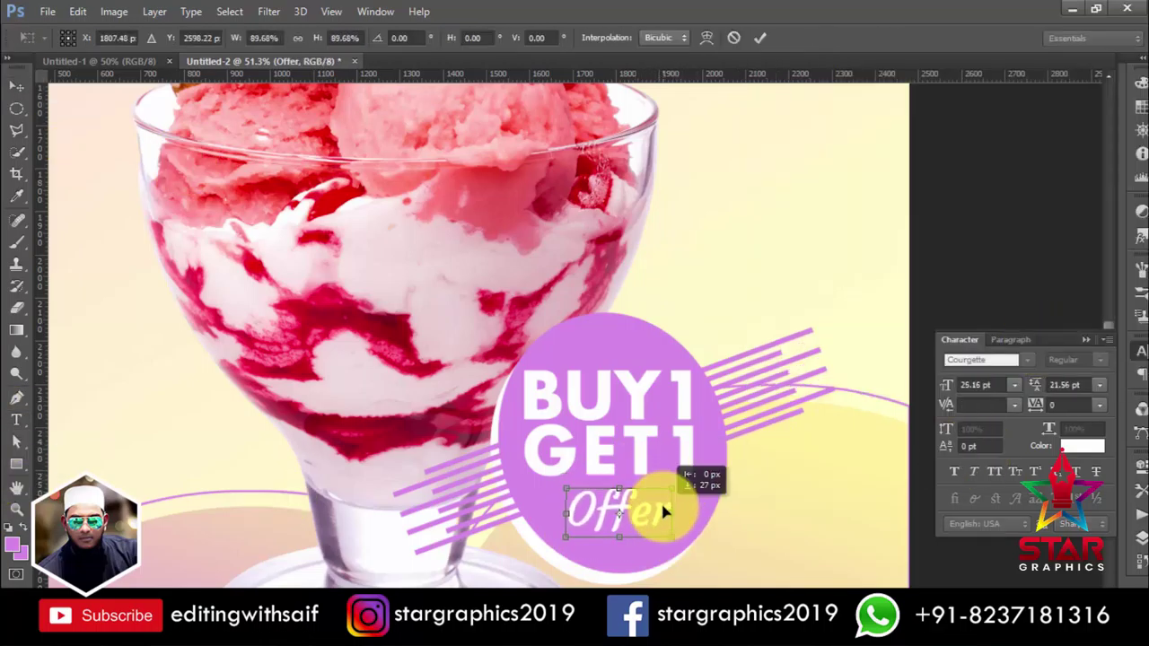
pyautogui.press('Return')
pyautogui.hotkey('ctrl', '0')
pyautogui.press('F7')
pyautogui.click(996, 226)
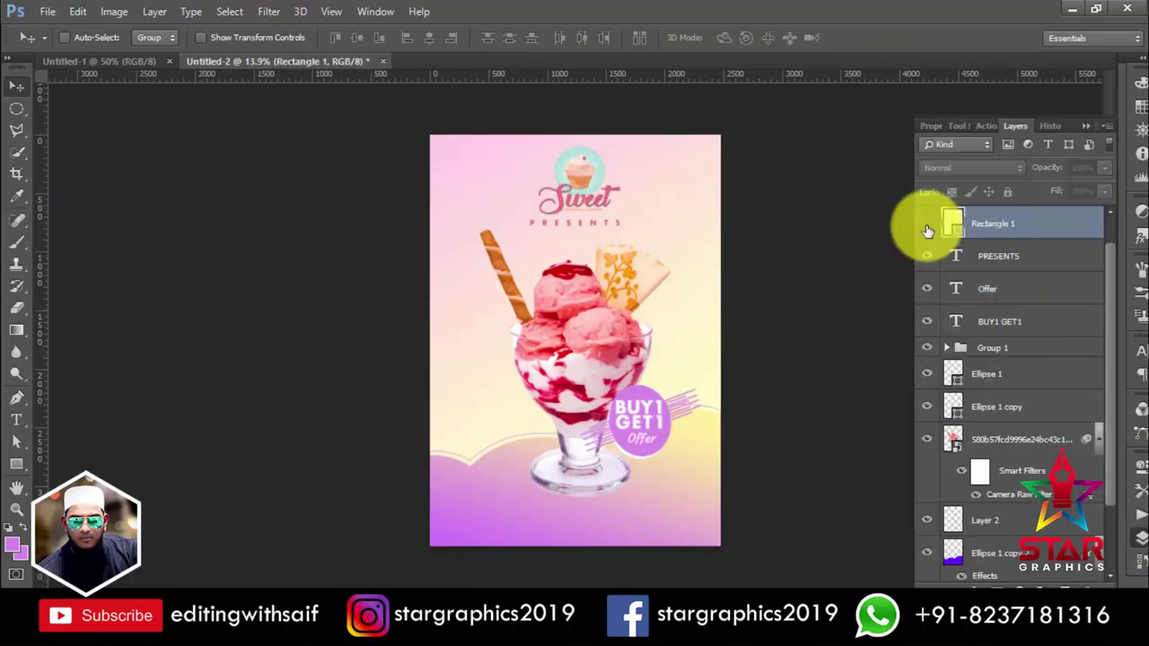
# - Move the Offer and BUY1 GET1 badge text slightly lower on the sundae
pyautogui.click(985, 285)
pyautogui.keyDown('shift'); pyautogui.click(1001, 321); pyautogui.keyUp('shift')
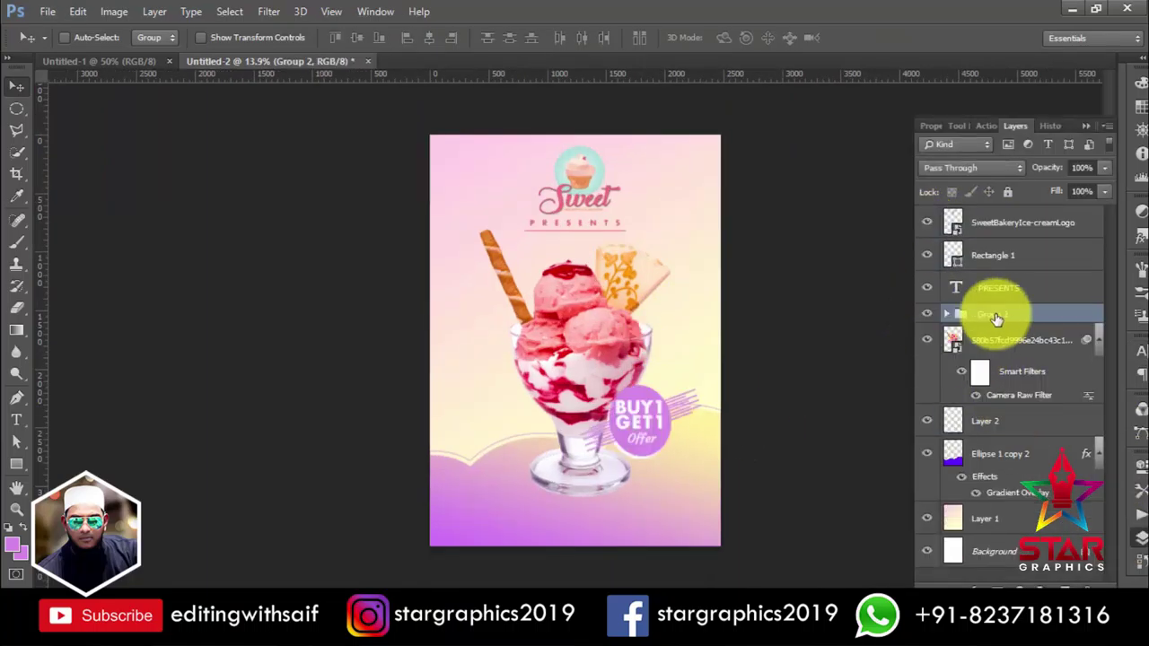
pyautogui.hotkey('ctrl', 't')
pyautogui.moveTo(672, 410)
pyautogui.mouseDown()
pyautogui.moveTo(547, 405)
pyautogui.moveTo(669, 433)
pyautogui.mouseUp()
pyautogui.press('Return')
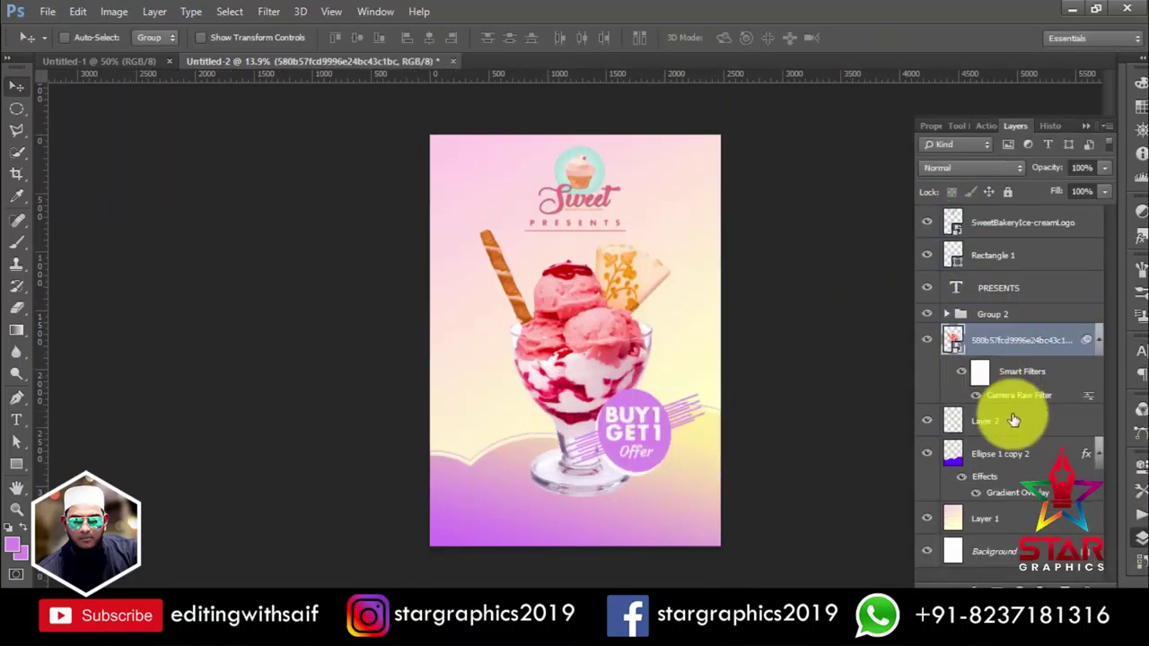
# - On a new layer, paint a soft dark brush dab and stretch it flat under the glass
pyautogui.click(987, 421)
pyautogui.hotkey('ctrl', 'shift', 'alt', 'n')
pyautogui.press('b')
pyautogui.rightClick(543, 364)
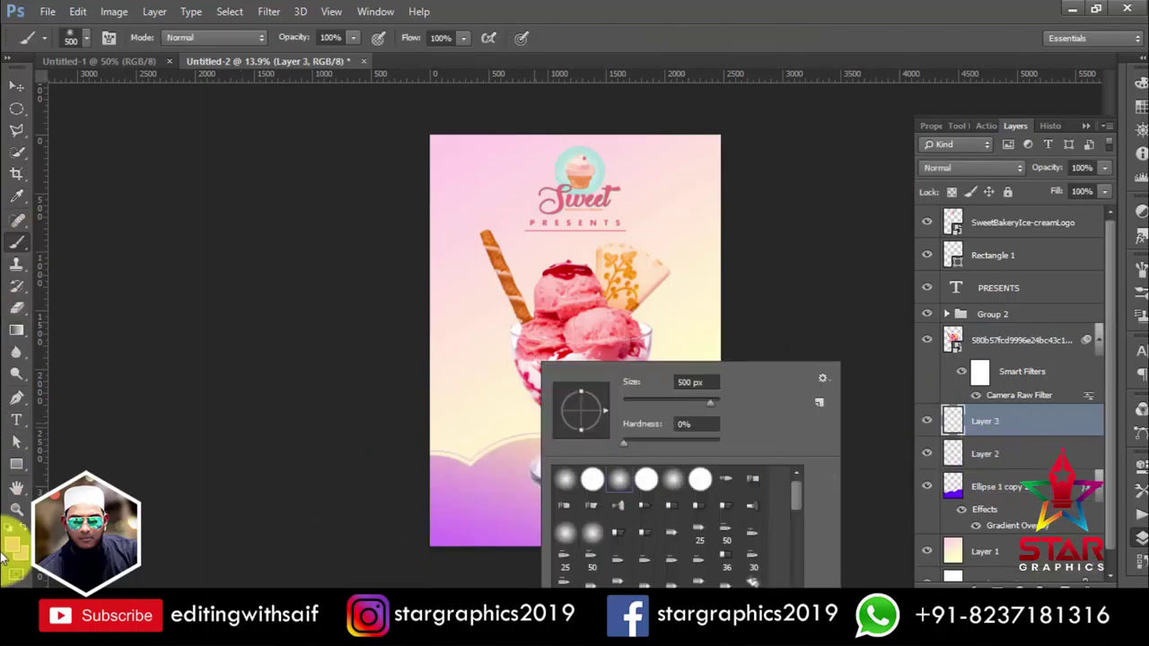
pyautogui.click(13, 543)
pyautogui.click(977, 398)
pyautogui.click(1121, 243)
pyautogui.click(579, 480)
pyautogui.hotkey('ctrl', 't')
pyautogui.moveTo(584, 491); pyautogui.dragTo(737, 500)
pyautogui.press('Return')
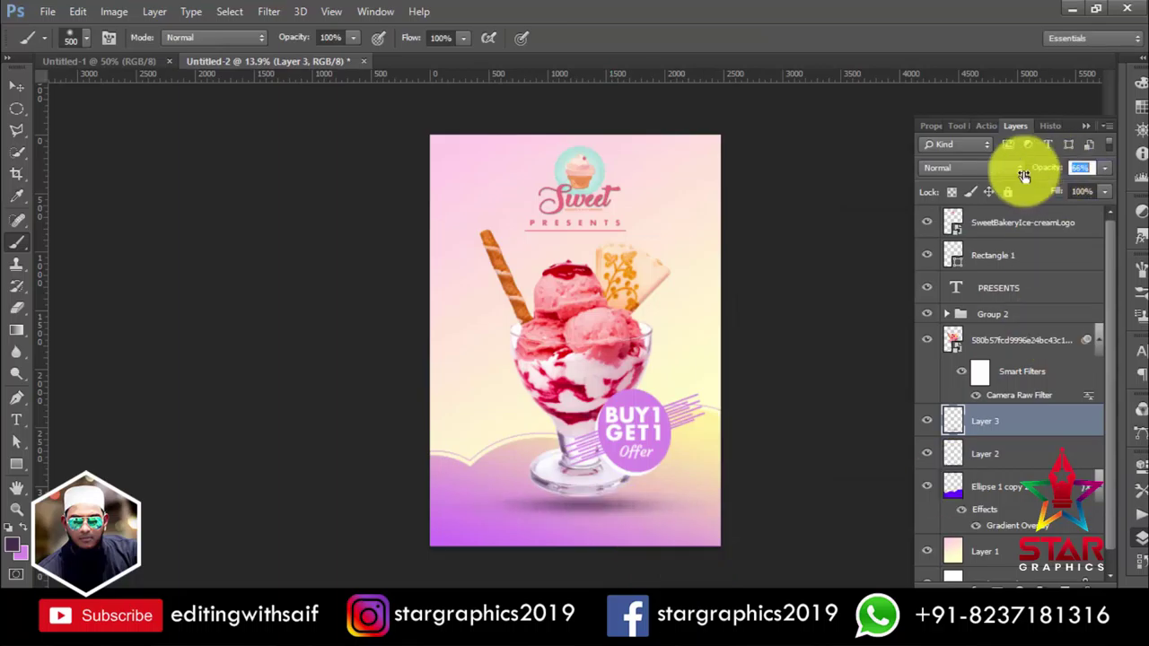
# - Scale the sundae smart object down to about 97% and reposition it
pyautogui.click(1023, 340)
pyautogui.hotkey('ctrl', 't')
pyautogui.moveTo(731, 231); pyautogui.dragTo(607, 314)
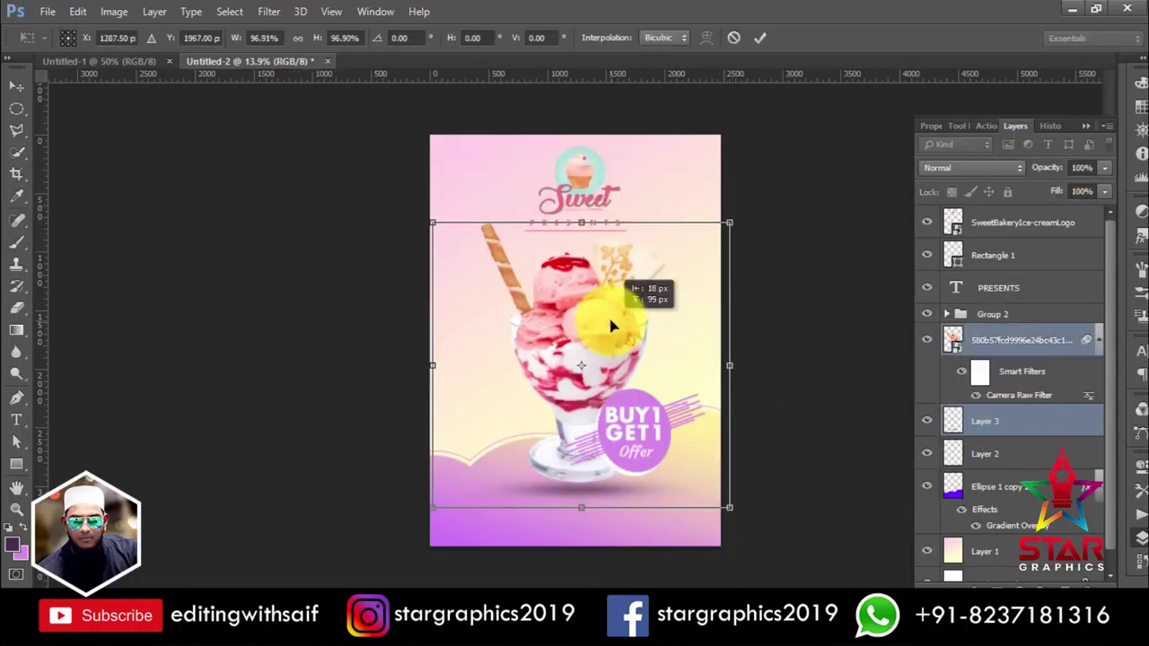
pyautogui.press('Return')
pyautogui.hotkey('ctrl', '+')
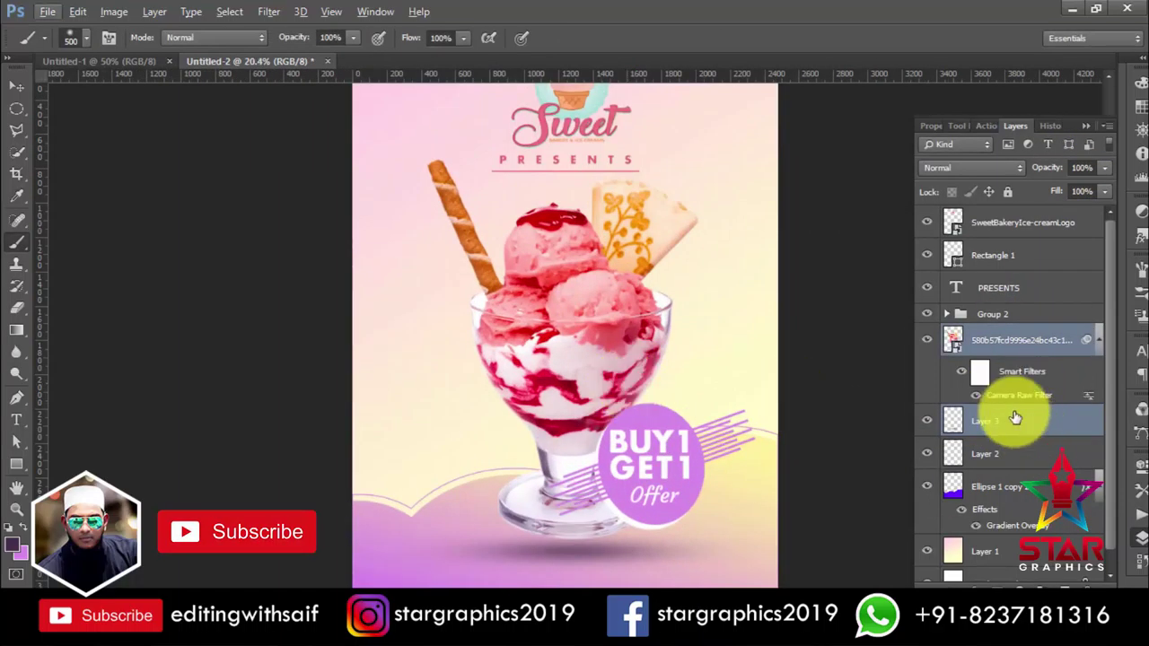
pyautogui.hotkey('ctrl', 't')
pyautogui.press('Return')
pyautogui.press('Return')
pyautogui.hotkey('ctrl', '-')
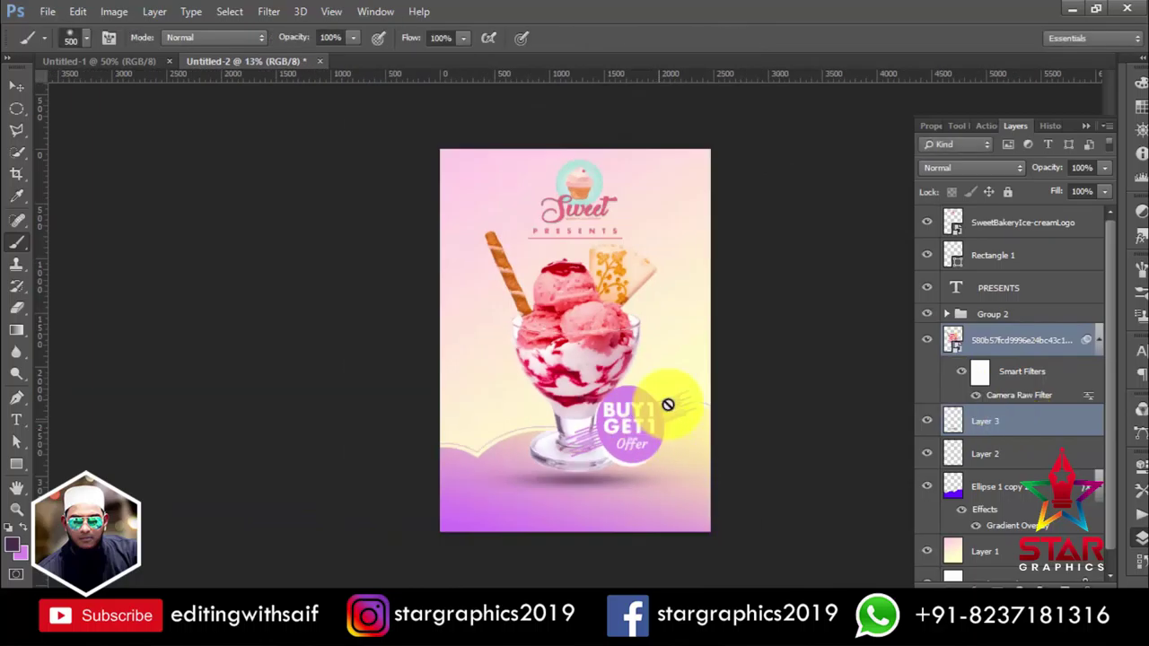
# - Select the first line of poster text from the notes and return to add text
pyautogui.hotkey('alt', 'Tab')
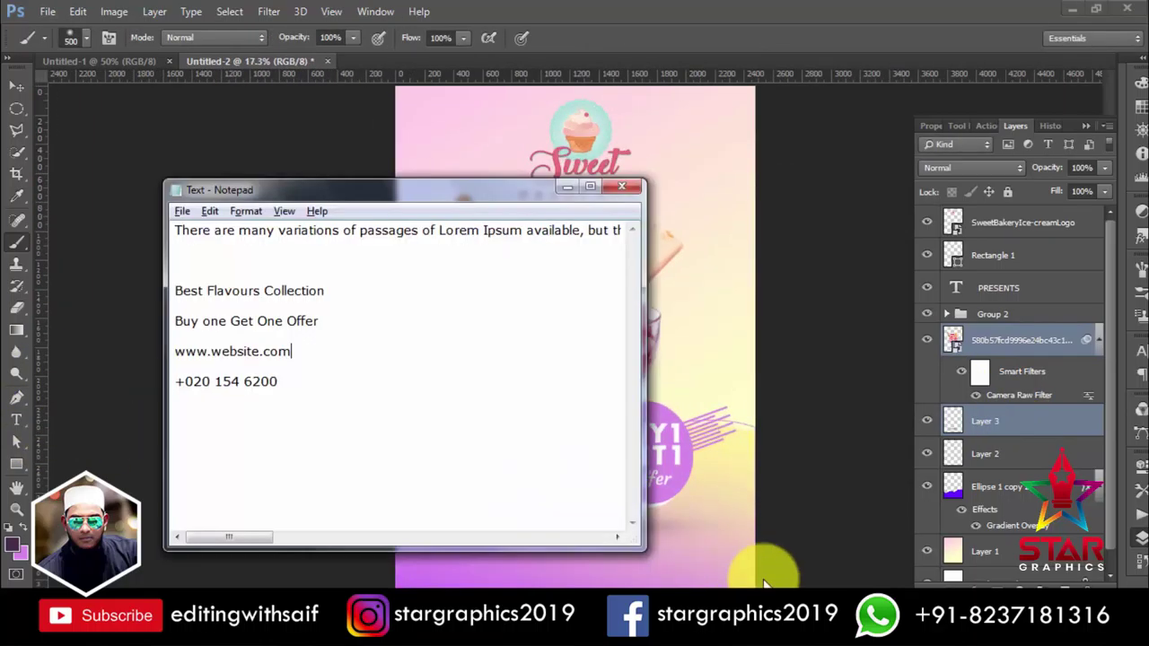
pyautogui.moveTo(176, 230); pyautogui.dragTo(588, 241)
pyautogui.click(613, 186)
pyautogui.click(16, 420)
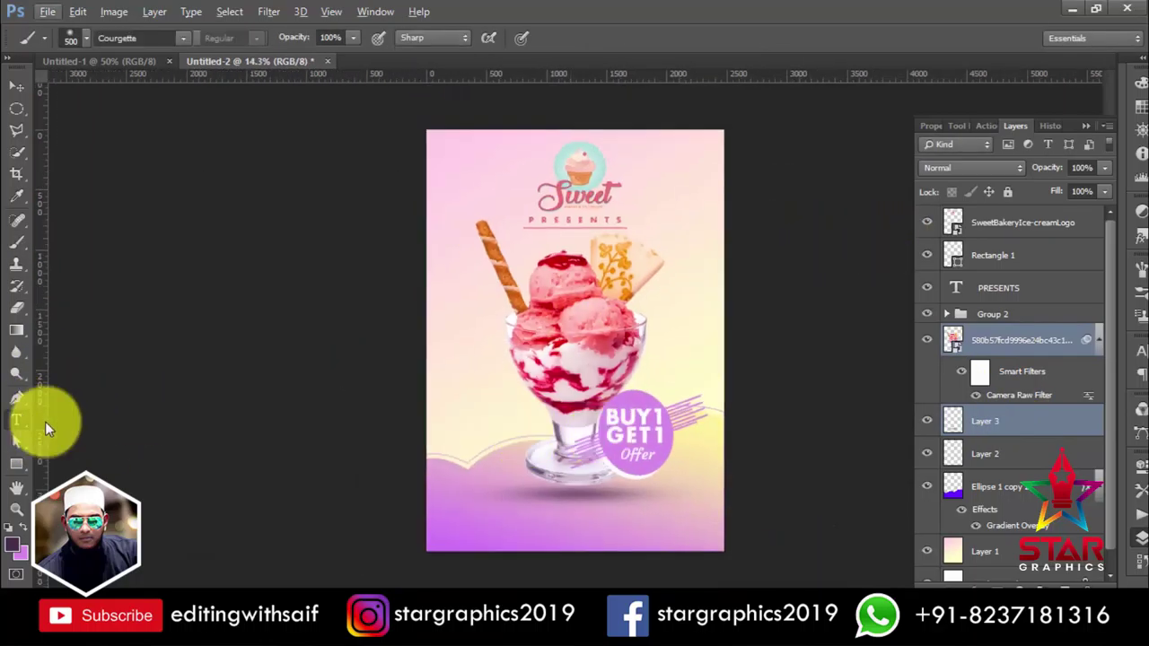
pyautogui.scroll(1, 398, 348)
# - Copy 'Best Flavours Collection' from the notes and paste it as new poster text
pyautogui.scroll(-2, 640, 428)
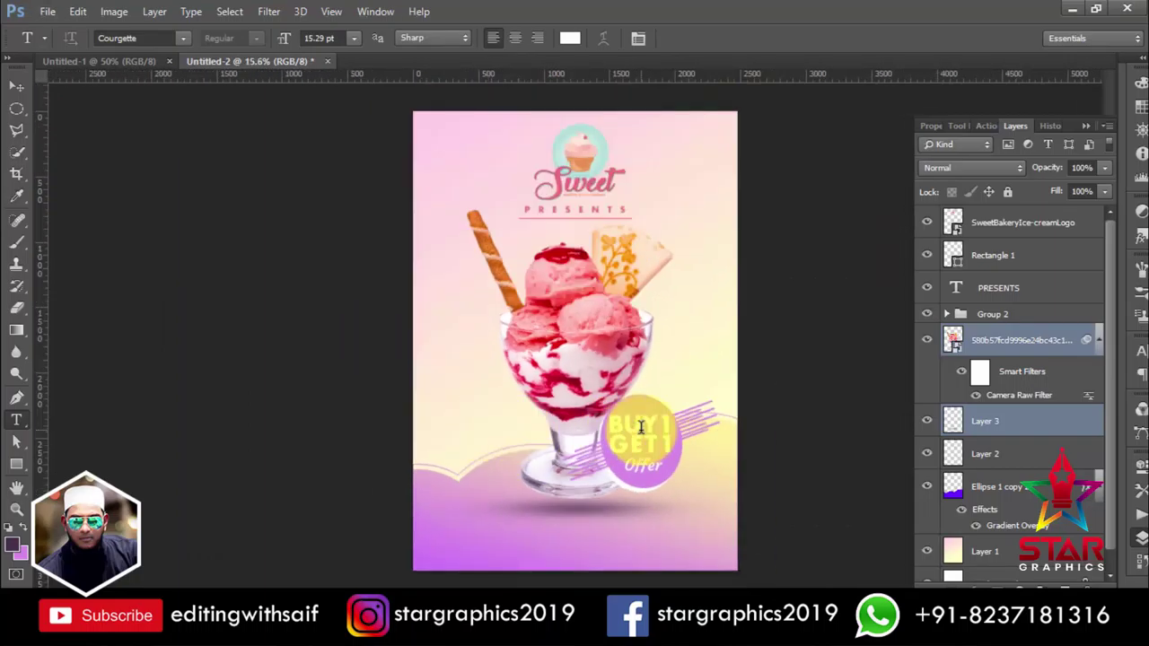
pyautogui.hotkey('alt', 'Tab')
pyautogui.moveTo(174, 290); pyautogui.dragTo(403, 290)
pyautogui.hotkey('ctrl', 'c')
pyautogui.hotkey('alt', 'Tab')
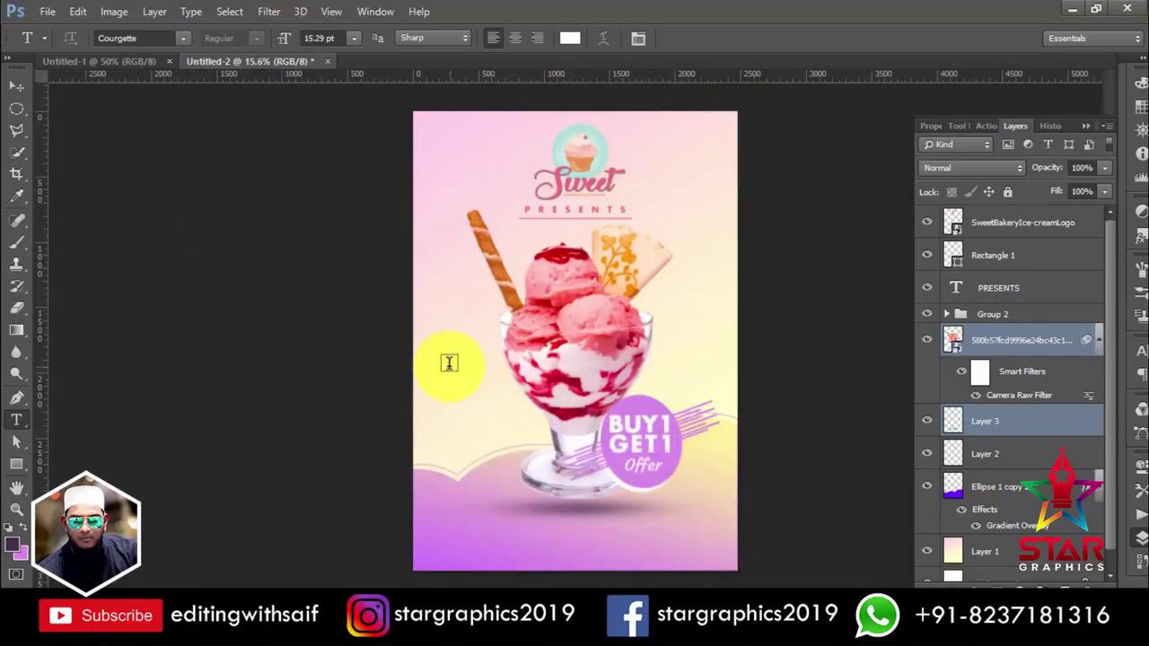
pyautogui.click(431, 362)
pyautogui.click(569, 37)
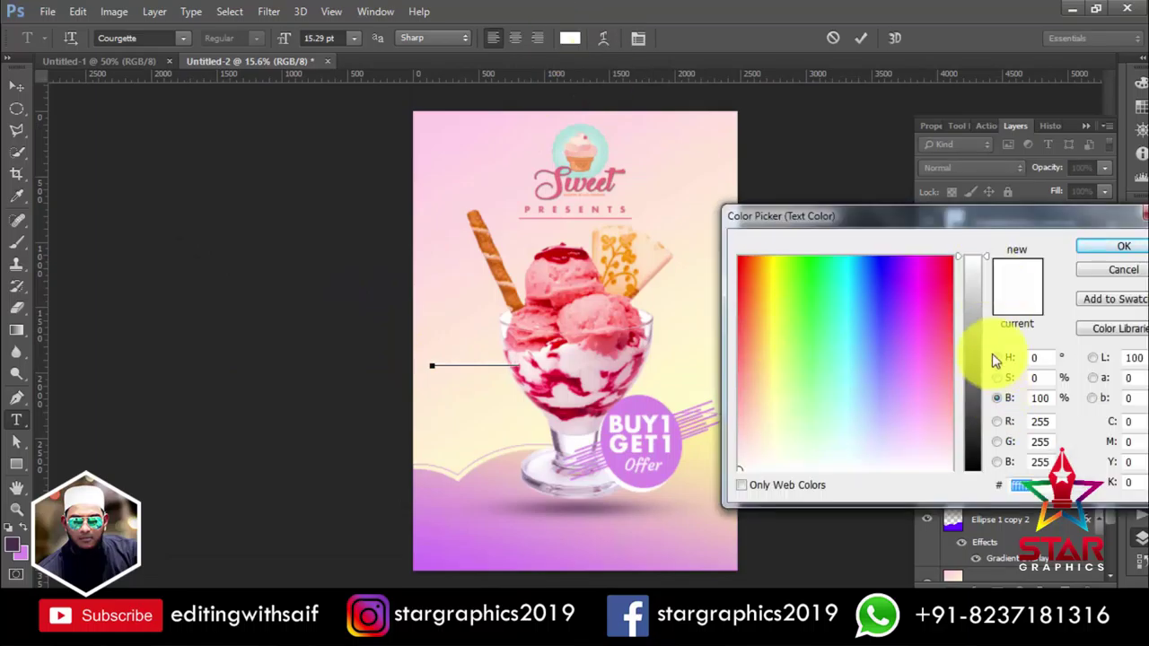
pyautogui.press('Return')
pyautogui.hotkey('ctrl', 'v')
pyautogui.moveTo(1031, 359); pyautogui.dragTo(1012, 212)
# - Colour the heading pink, enlarge it to about 344% and move it onto the scoops
pyautogui.scroll(2, 567, 304)
pyautogui.hotkey('ctrl', 'a')
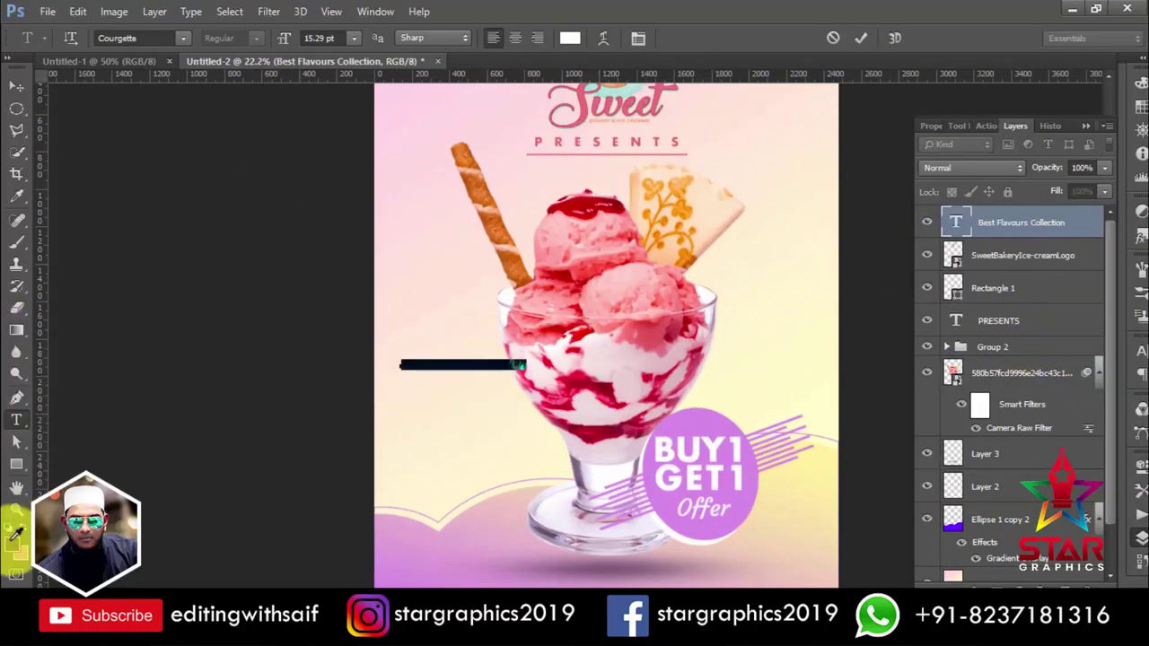
pyautogui.click(569, 37)
pyautogui.click(1107, 248)
pyautogui.hotkey('ctrl', 't')
pyautogui.moveTo(526, 368); pyautogui.dragTo(820, 461)
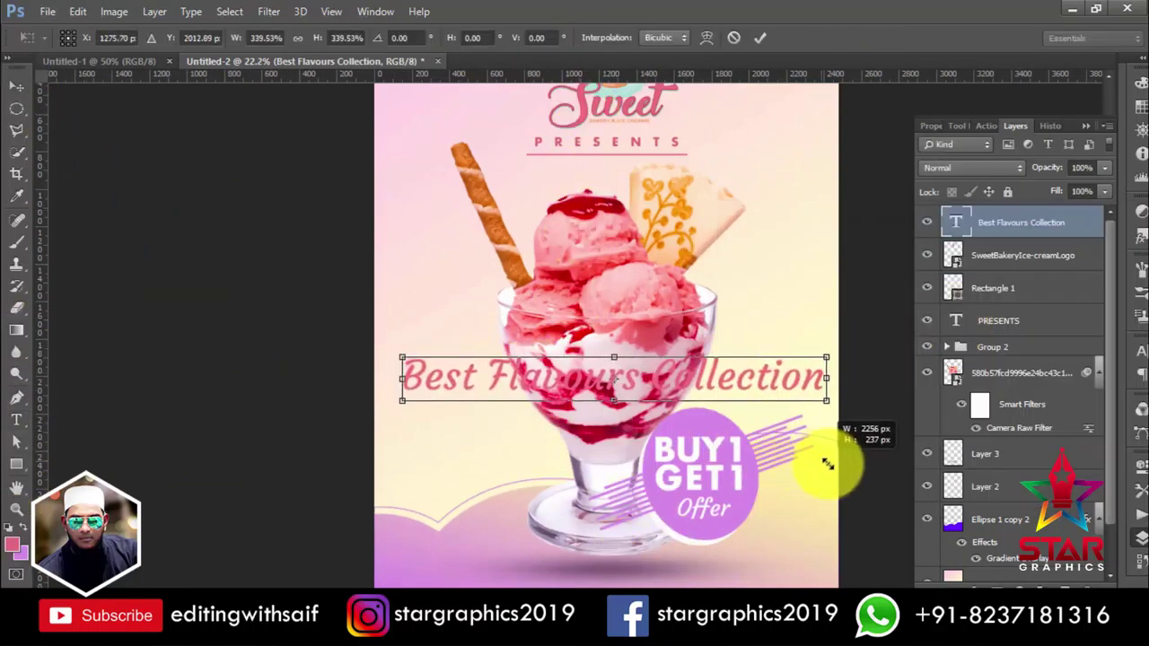
pyautogui.moveTo(720, 392)
pyautogui.mouseDown()
pyautogui.moveTo(720, 404)
pyautogui.moveTo(692, 303)
pyautogui.mouseUp()
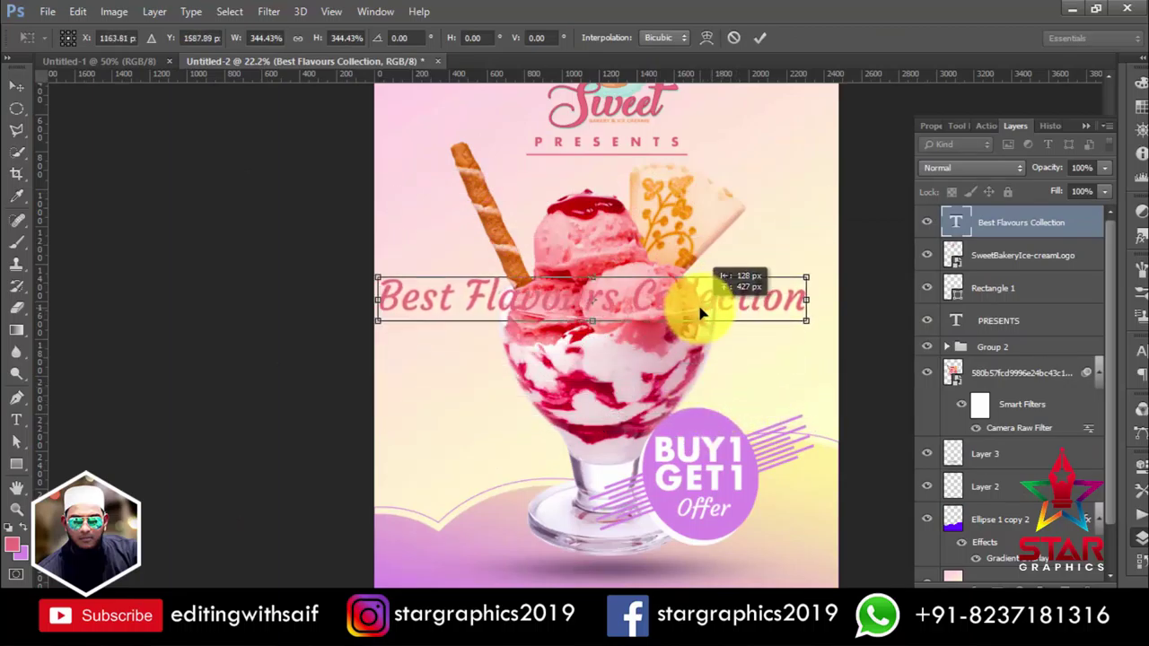
pyautogui.press('Return')
# - Set the heading to Futura LT Bold, 30 pt, with tight line spacing
pyautogui.press('t')
pyautogui.click(473, 320)
pyautogui.hotkey('ctrl', 'a')
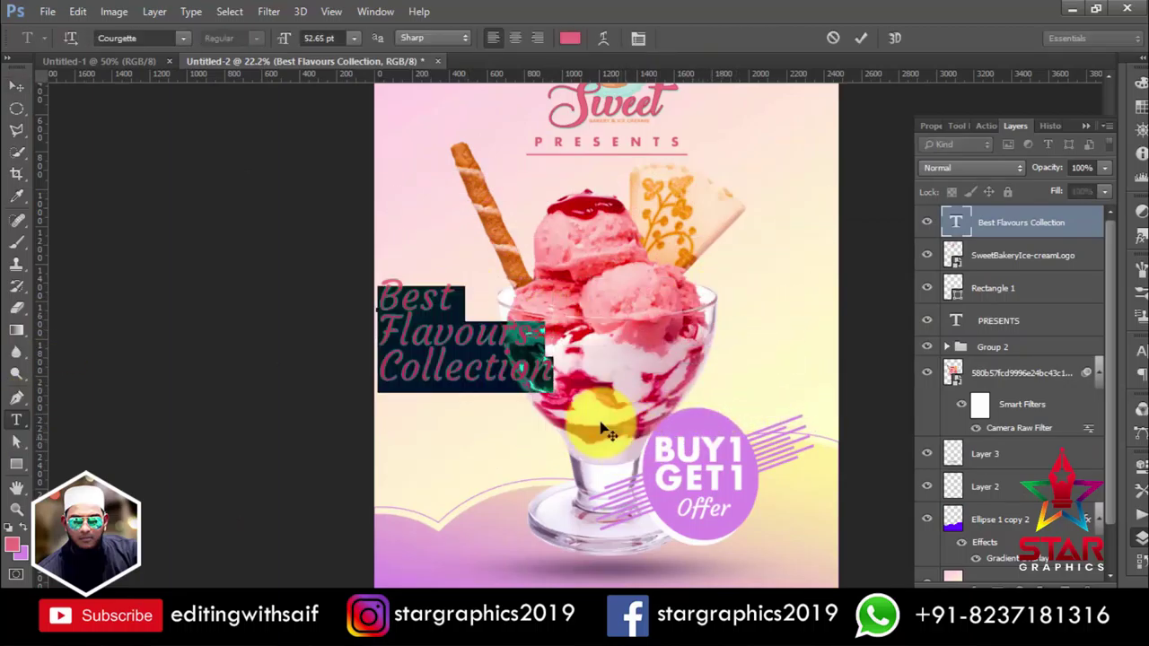
pyautogui.click(353, 38)
pyautogui.click(323, 242)
pyautogui.click(154, 38)
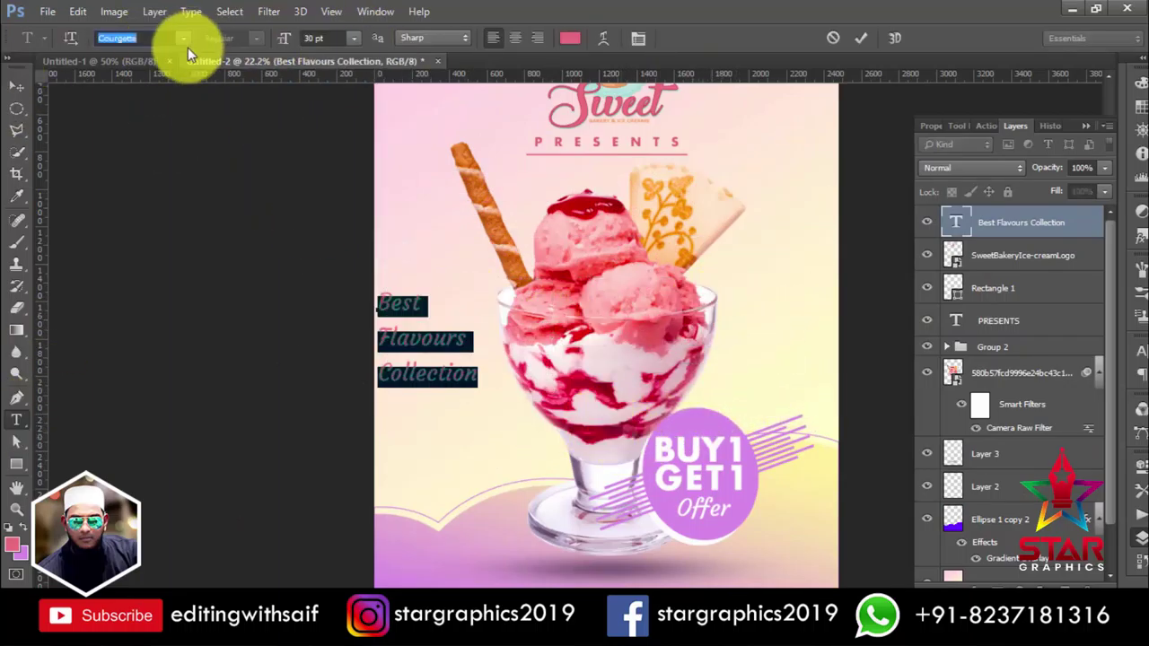
pyautogui.write('fu')
pyautogui.click(183, 37)
pyautogui.click(180, 87)
pyautogui.click(231, 38)
pyautogui.click(1141, 351)
pyautogui.click(1100, 385)
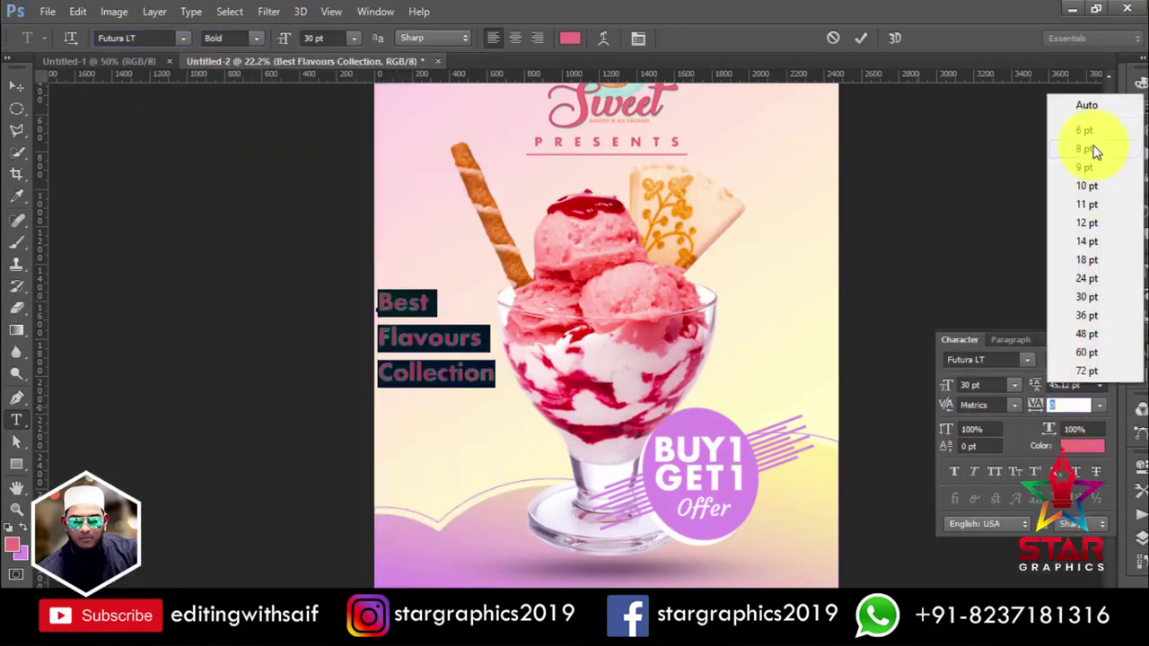
pyautogui.click(1077, 116)
pyautogui.click(11, 91)
# - Enlarge the heading to about 137% and place it left of the glass beside the badge
pyautogui.hotkey('ctrl', 't')
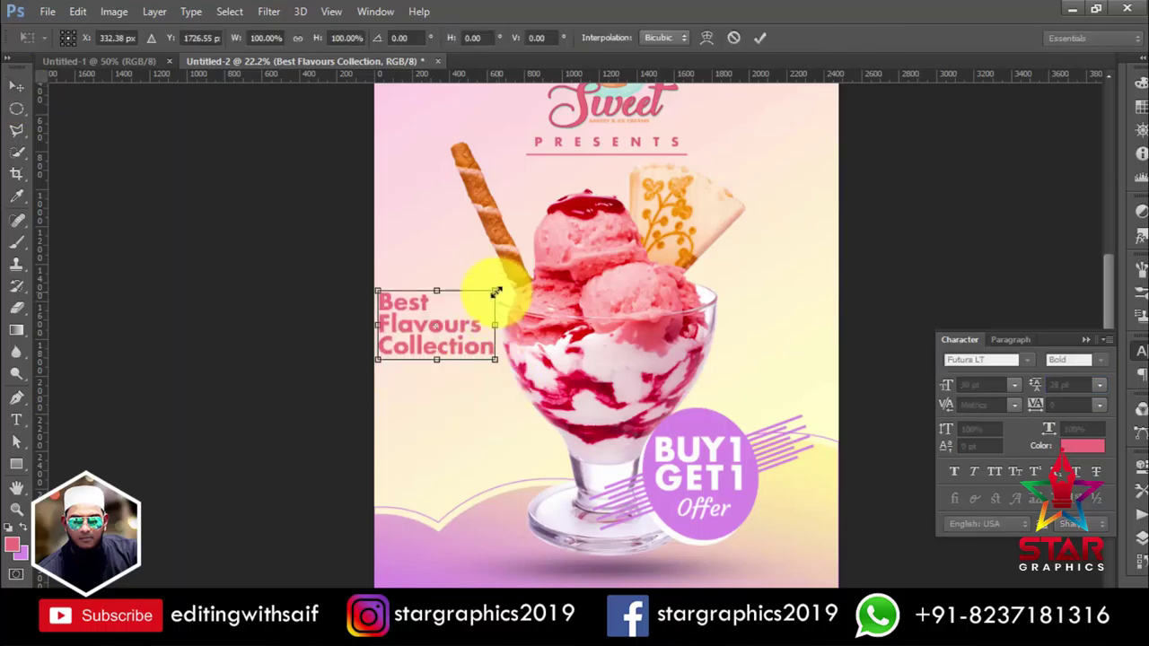
pyautogui.moveTo(500, 288); pyautogui.dragTo(529, 441)
pyautogui.moveTo(449, 390); pyautogui.dragTo(410, 359)
pyautogui.moveTo(457, 413); pyautogui.dragTo(504, 453)
pyautogui.press('Return')
pyautogui.scroll(-3, 568, 436)
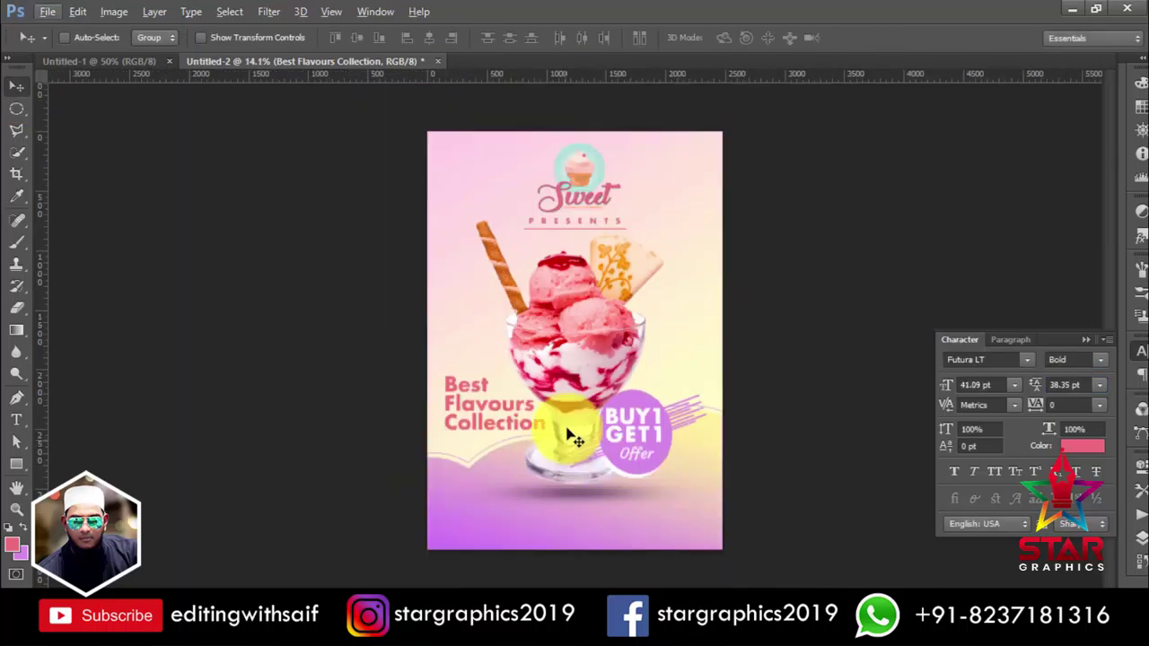
pyautogui.scroll(1, 497, 418)
pyautogui.click(16, 242)
# - Choose the 2500 px halftone brush with white as the painting colour
pyautogui.click(1140, 532)
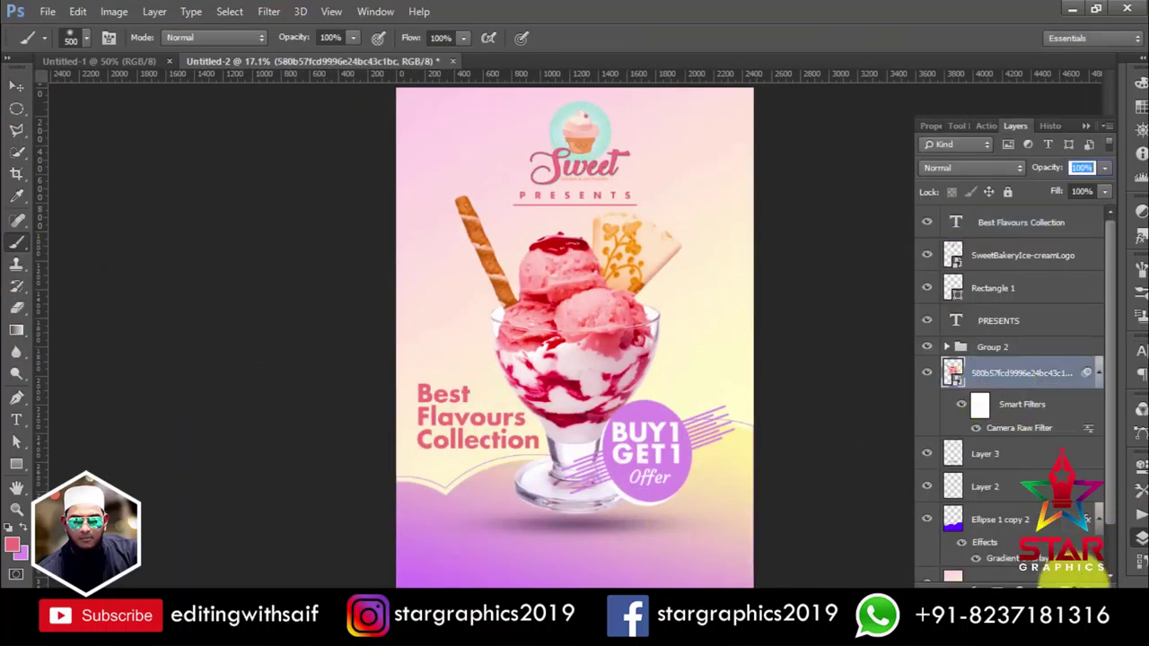
pyautogui.rightClick(501, 301)
pyautogui.moveTo(762, 439); pyautogui.dragTo(759, 495)
pyautogui.click(696, 440)
pyautogui.press('Return')
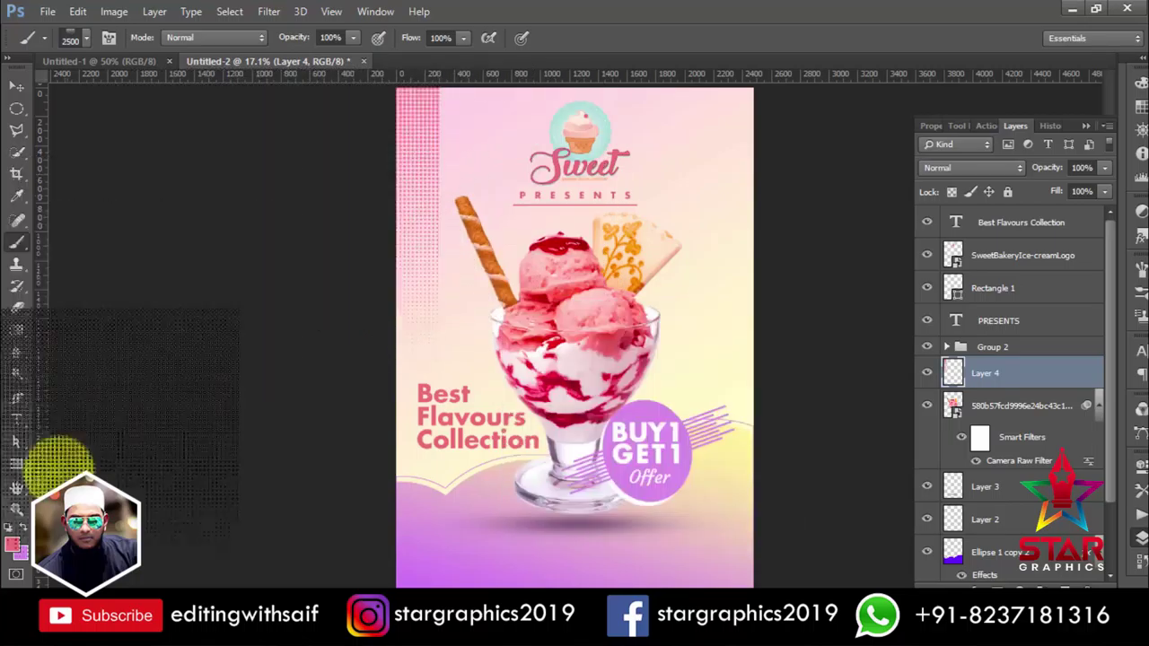
pyautogui.click(13, 544)
pyautogui.click(815, 326)
pyautogui.press('Return')
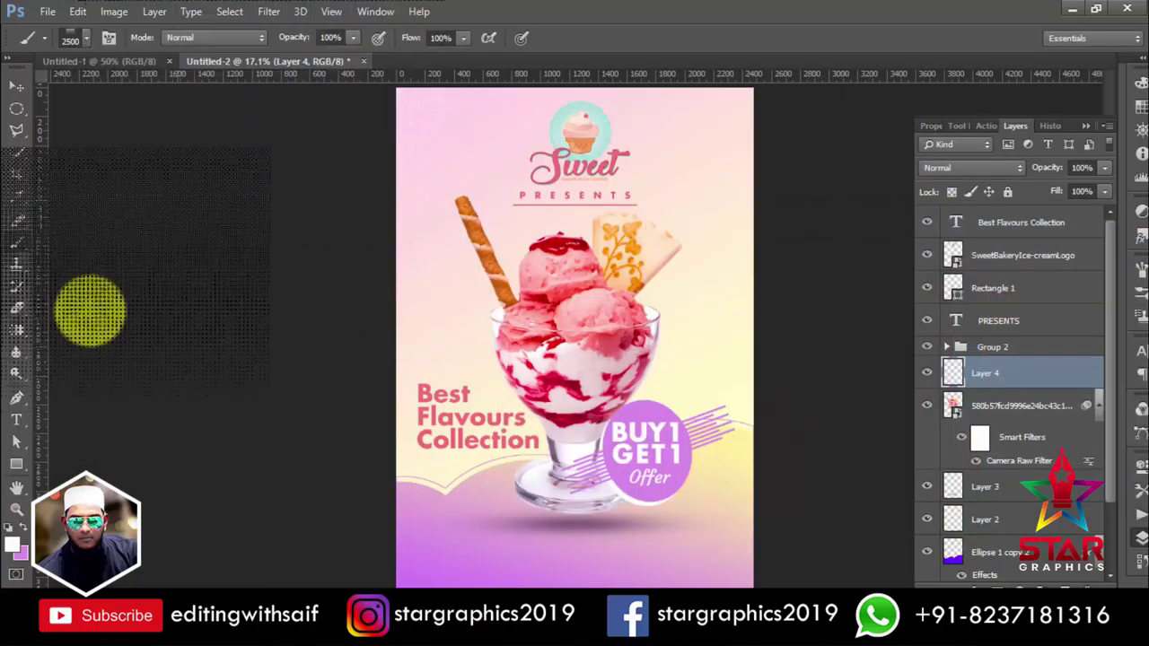
# - Add a new dot layer below the sundae, then another new empty layer
pyautogui.click(1072, 583)
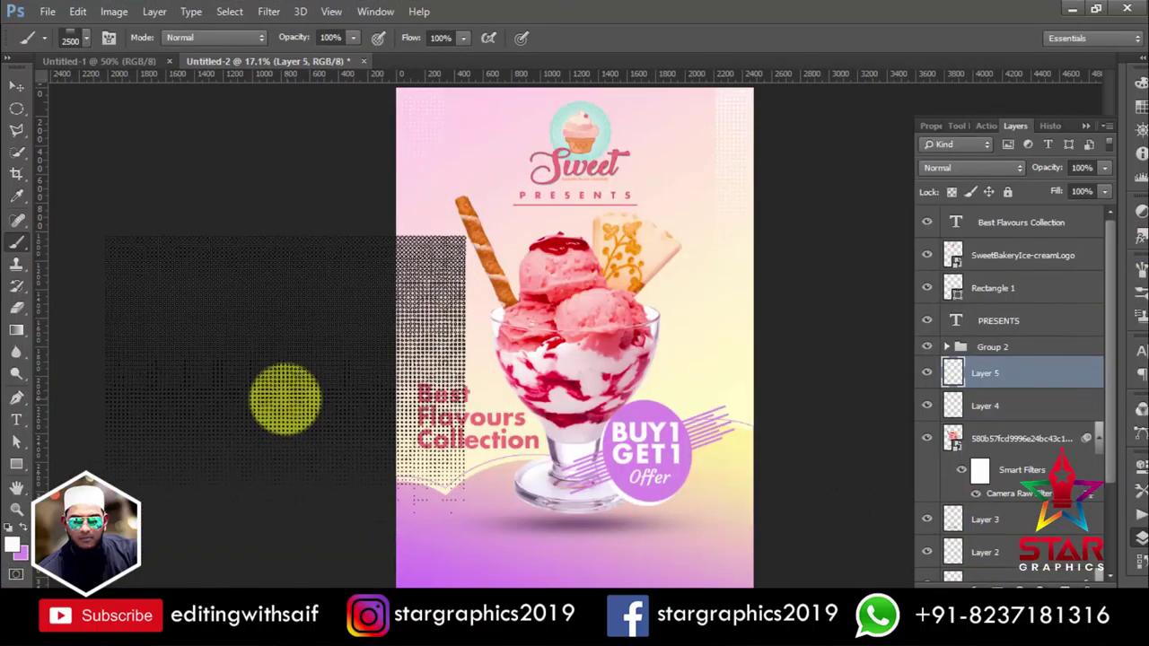
pyautogui.press('v')
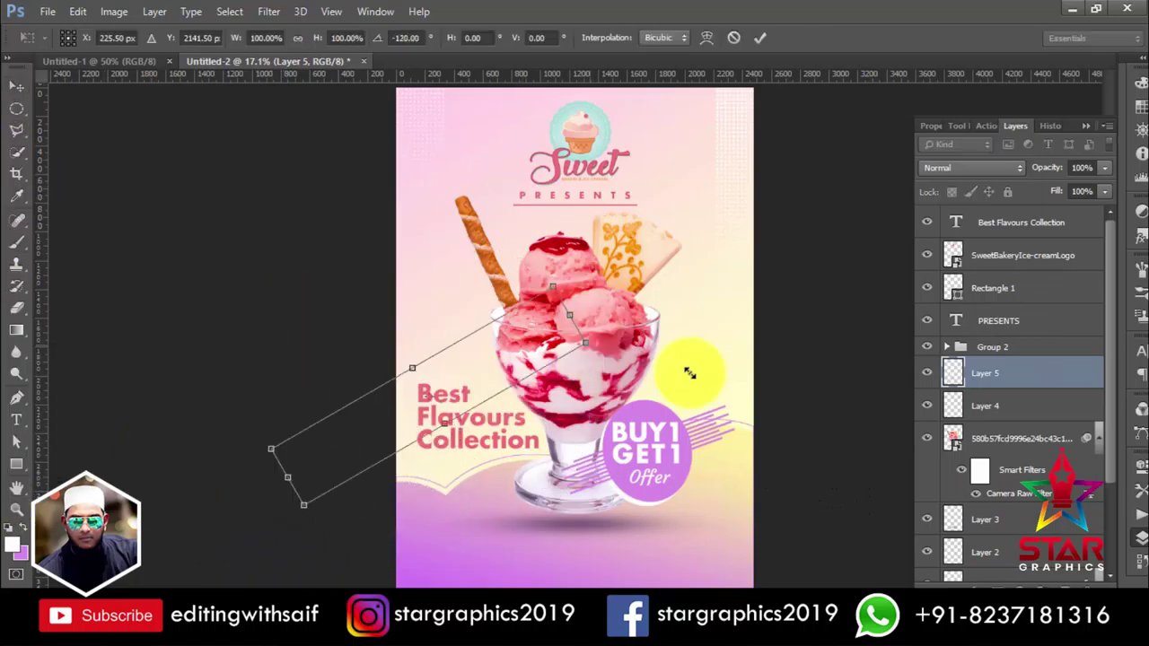
pyautogui.hotkey('ctrl', '[')
pyautogui.hotkey('ctrl', '[')
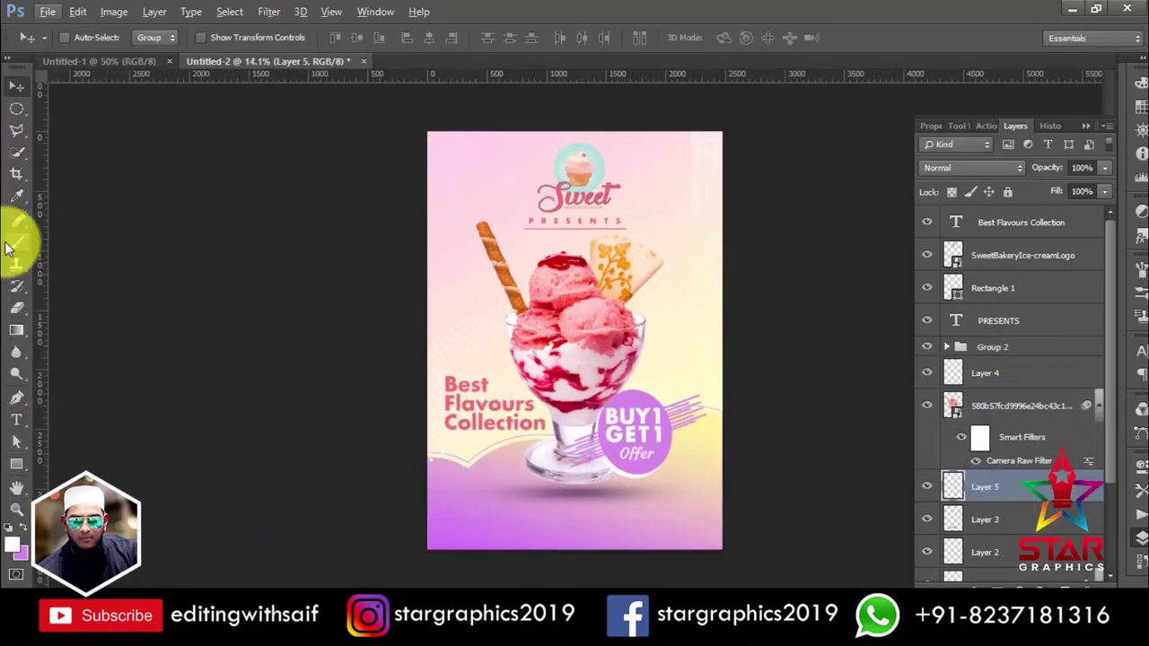
pyautogui.press('b')
pyautogui.hotkey('ctrl', 'shift', 'alt', 'n')
pyautogui.rightClick(770, 404)
pyautogui.press('Escape')
# - Stamp white halftone dots around the BUY1 GET1 badge with the 2499 px dotted brush at 700 px
pyautogui.rightClick(643, 342)
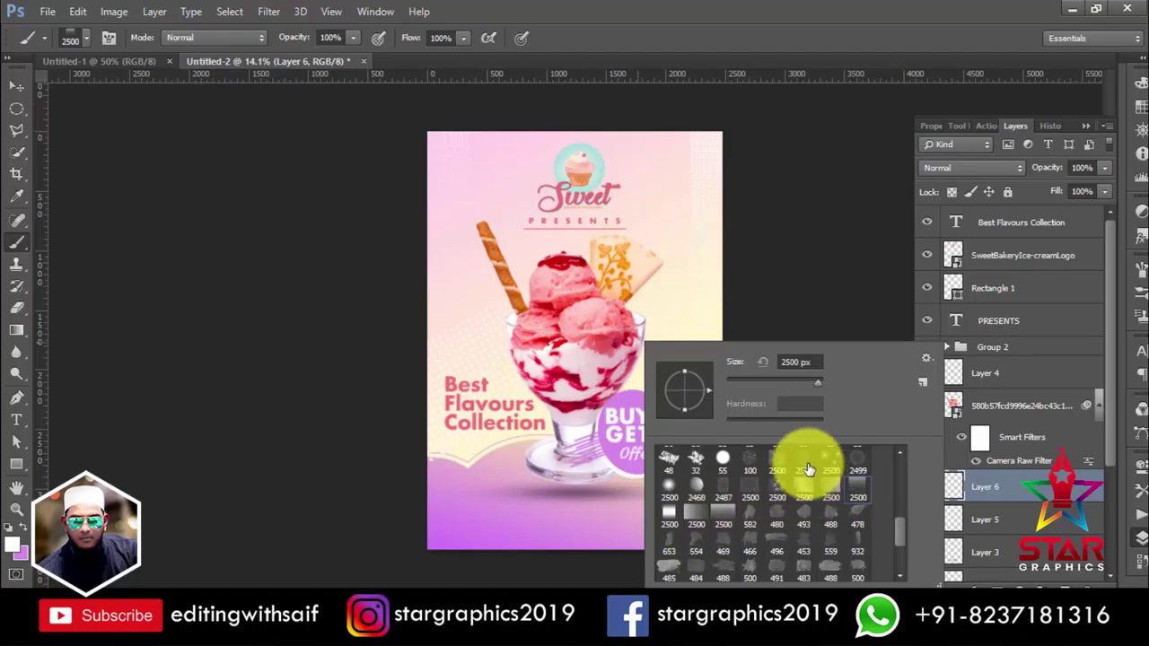
pyautogui.click(848, 462)
pyautogui.press('Return')
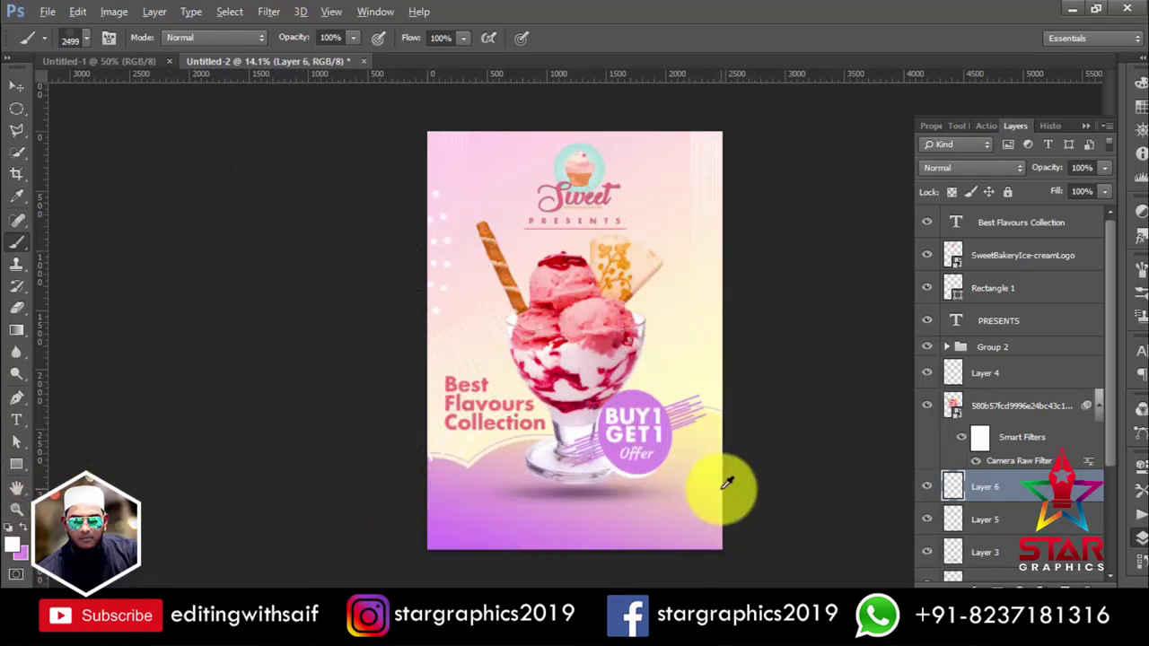
pyautogui.scroll(3, 723, 457)
pyautogui.press('[')
pyautogui.press('[')
pyautogui.press('[')
pyautogui.click(653, 459)
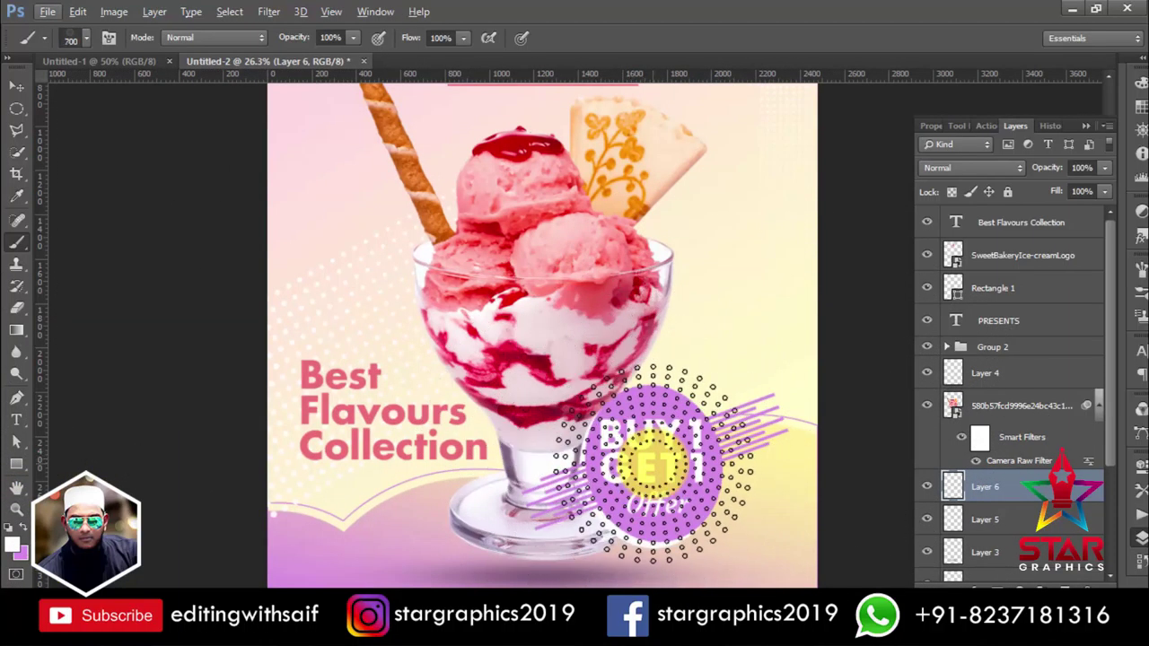
pyautogui.press(']')
pyautogui.press(']')
pyautogui.scroll(-3, 629, 418)
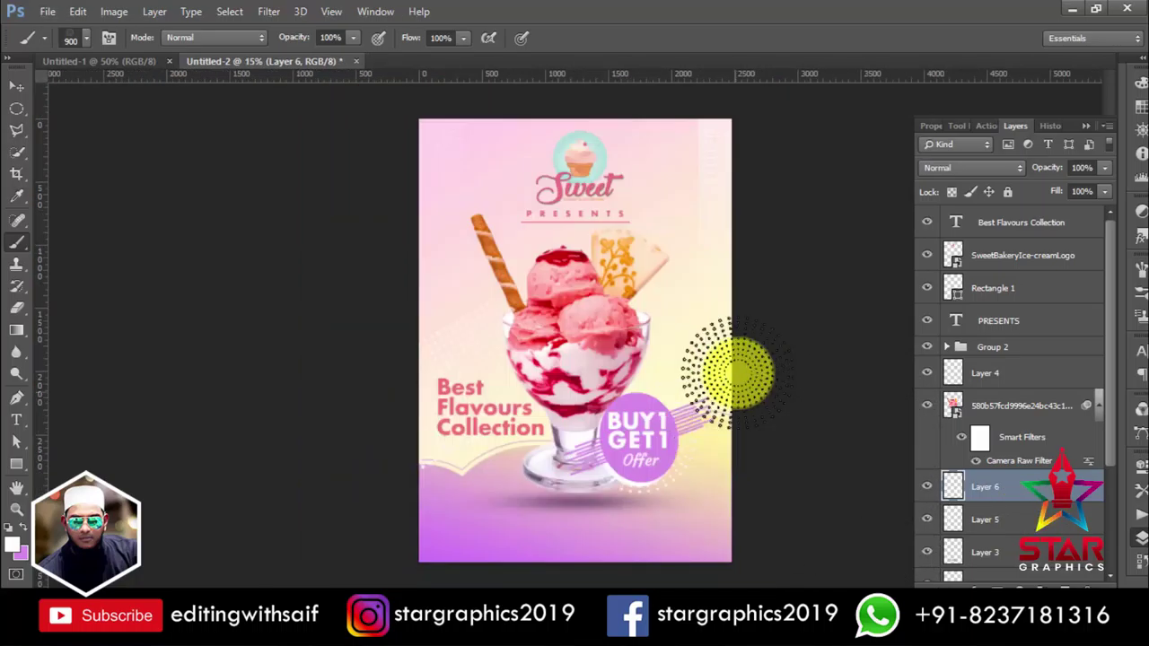
# - Drop the Twitter, Instagram and Facebook icon files onto the poster
pyautogui.press('p')
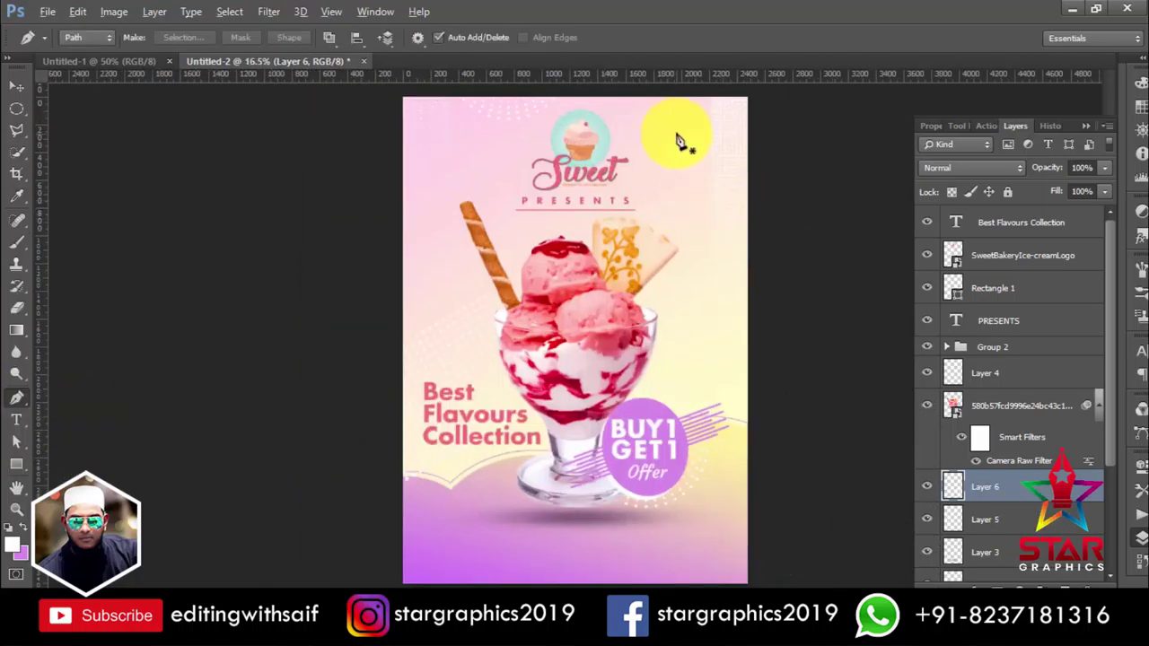
pyautogui.scroll(-1, 721, 294)
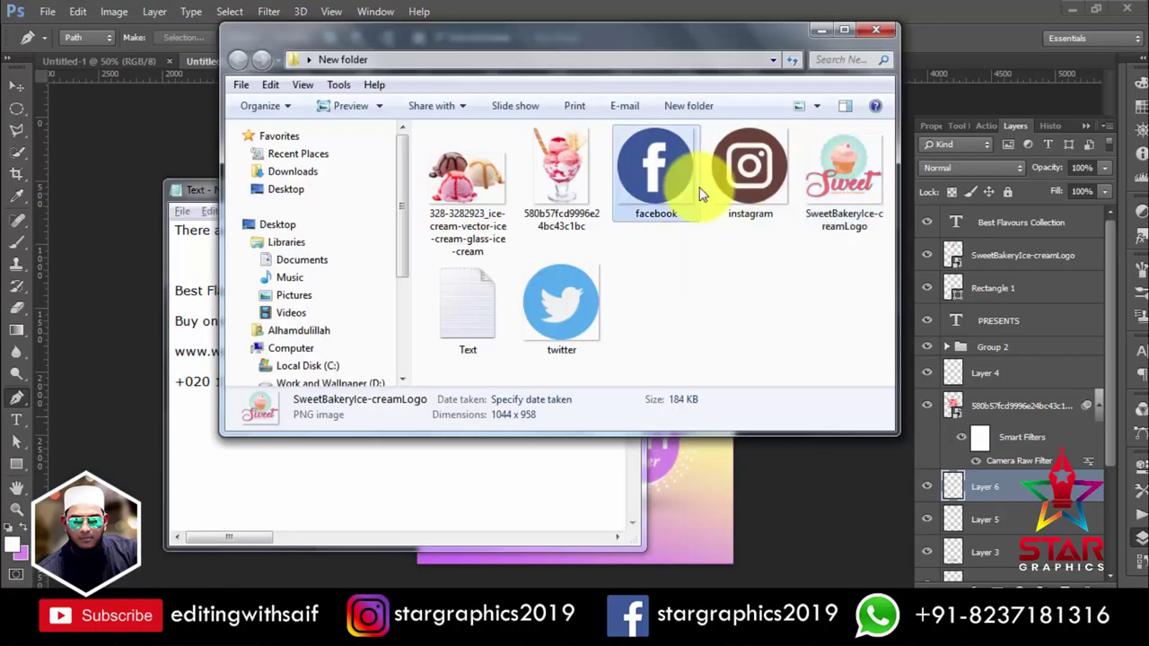
pyautogui.keyDown('ctrl'); pyautogui.click(751, 170); pyautogui.keyUp('ctrl')
pyautogui.keyDown('ctrl'); pyautogui.click(561, 305); pyautogui.keyUp('ctrl')
pyautogui.moveTo(561, 305); pyautogui.dragTo(585, 351)
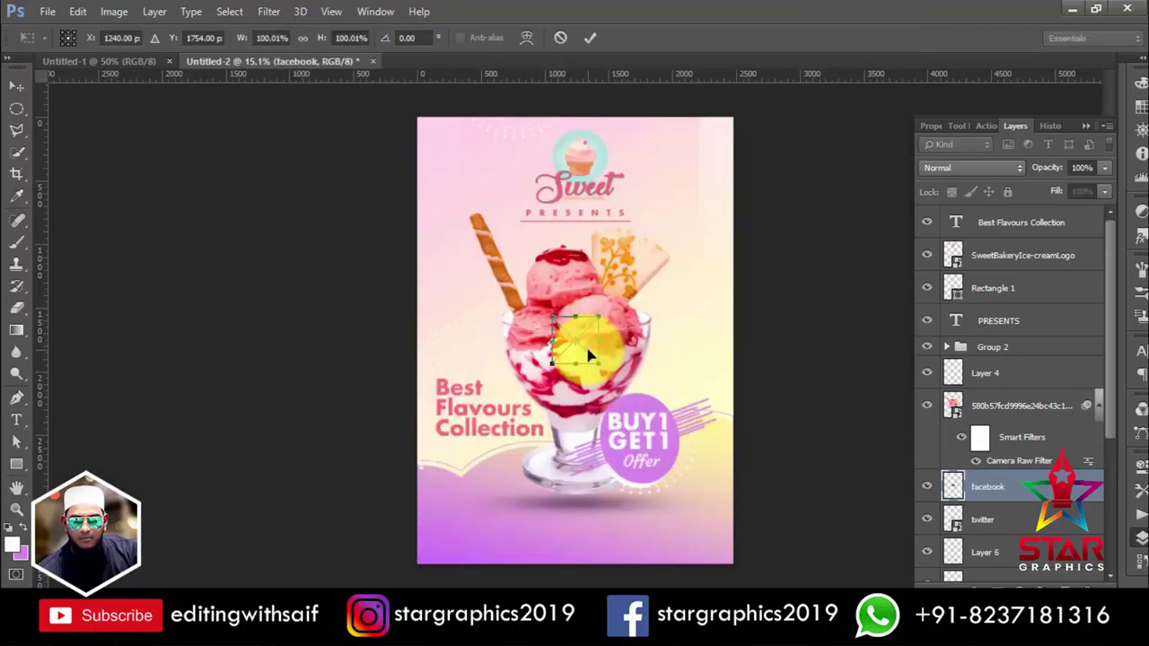
pyautogui.press('Return')
# - Resize the Instagram icon and line up Instagram and Facebook beside Twitter
pyautogui.click(20, 95)
pyautogui.hotkey('ctrl', 't')
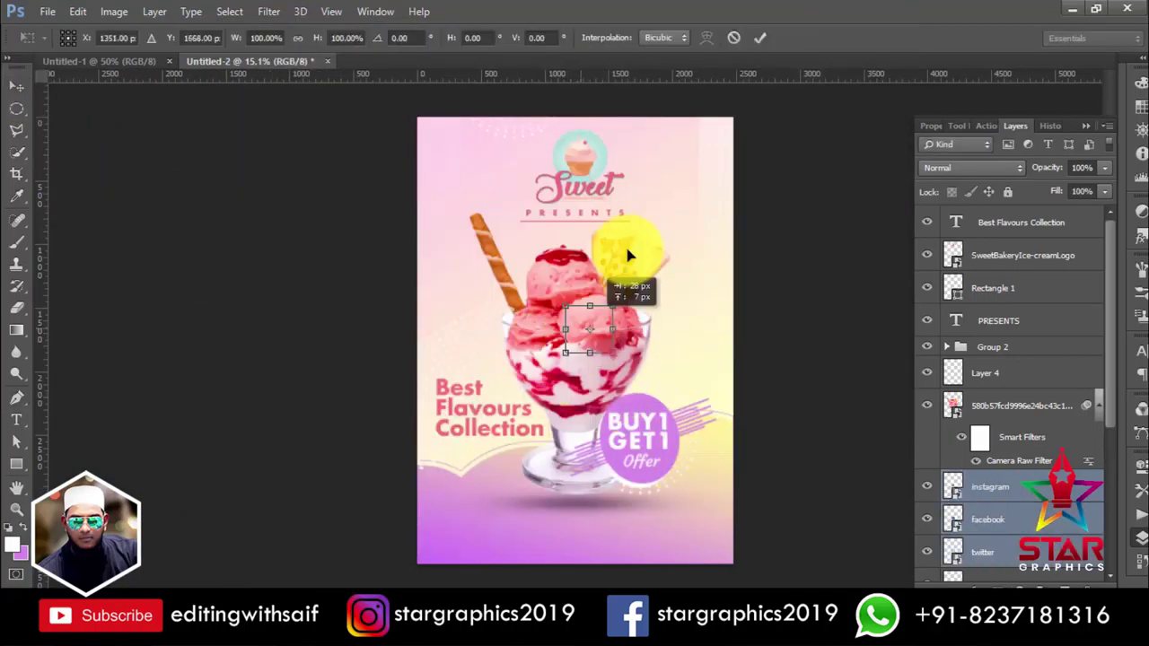
pyautogui.press('Return')
pyautogui.scroll(3, 479, 510)
pyautogui.keyDown('ctrl'); pyautogui.click(682, 449); pyautogui.keyUp('ctrl')
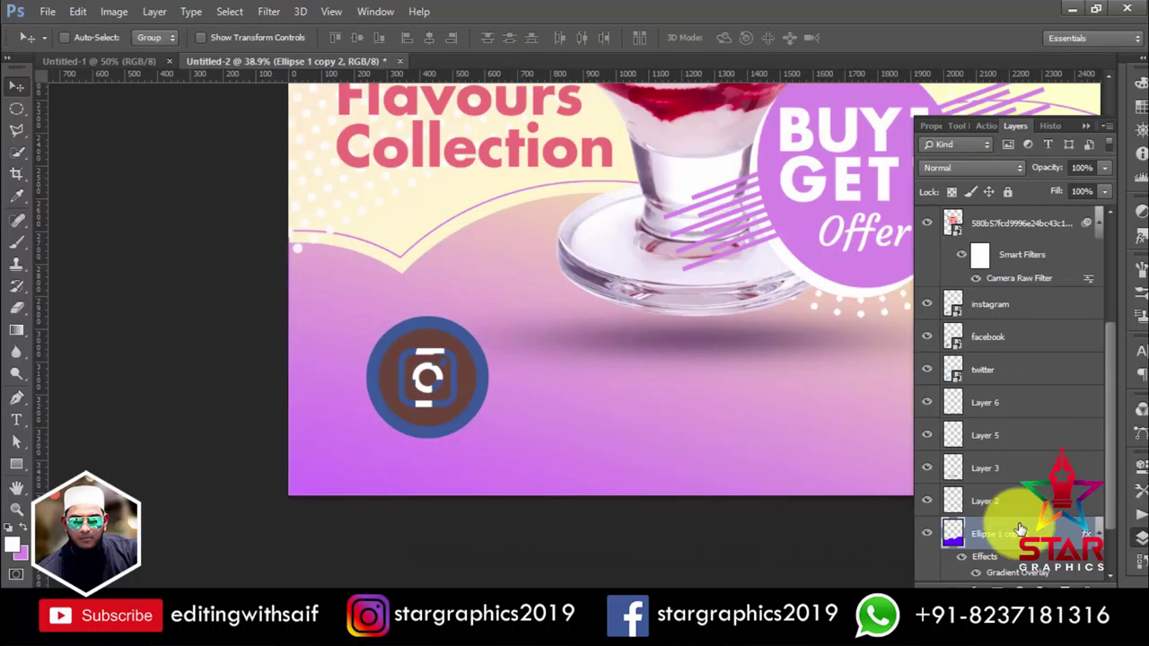
pyautogui.scroll(3, 1020, 404)
pyautogui.click(1012, 249)
pyautogui.hotkey('ctrl', 't')
pyautogui.click(987, 249)
pyautogui.hotkey('ctrl', 't')
pyautogui.moveTo(488, 316)
pyautogui.mouseDown()
pyautogui.moveTo(485, 330)
pyautogui.moveTo(526, 379)
pyautogui.mouseUp()
pyautogui.press('Return')
pyautogui.moveTo(428, 377); pyautogui.dragTo(630, 370)
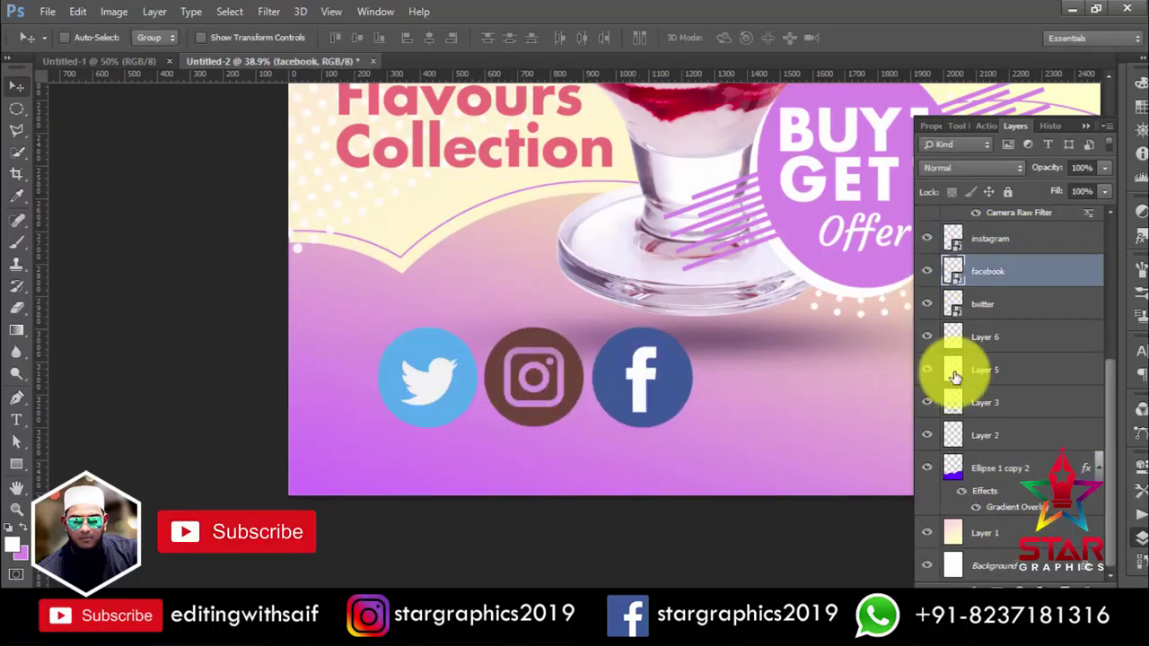
# - Shrink the three icons into the bottom-left corner and group them
pyautogui.click(990, 238)
pyautogui.keyDown('shift'); pyautogui.click(983, 303); pyautogui.keyUp('shift')
pyautogui.hotkey('ctrl', 't')
pyautogui.moveTo(693, 328)
pyautogui.mouseDown()
pyautogui.moveTo(569, 349)
pyautogui.moveTo(381, 460)
pyautogui.mouseUp()
pyautogui.press('Return')
pyautogui.hotkey('ctrl', 'g')
# - Try a colour overlay style on the icon group, then cancel it
pyautogui.doubleClick(1046, 314)
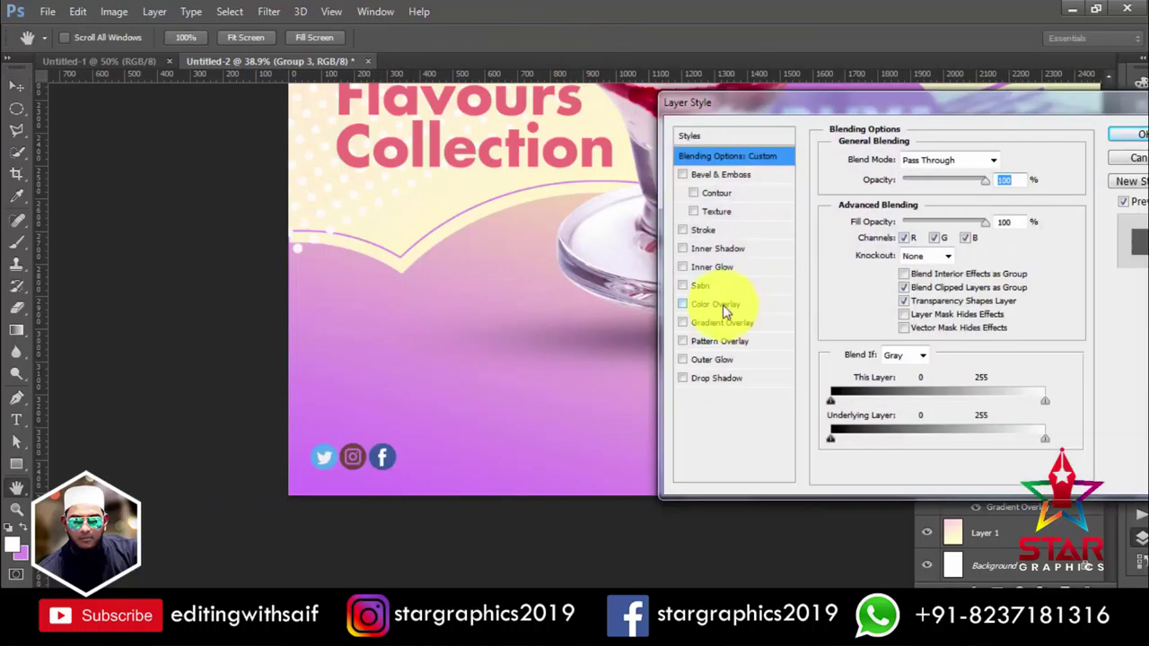
pyautogui.click(709, 301)
pyautogui.click(1126, 160)
pyautogui.scroll(-3, 453, 492)
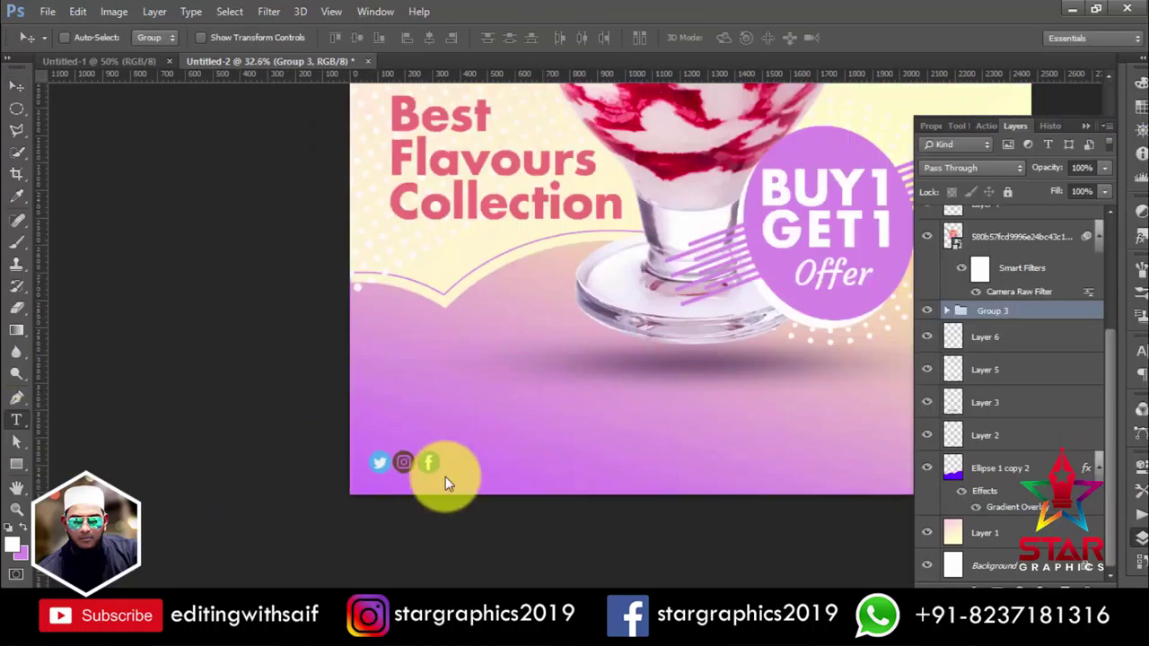
# - Add 'USERNAME HERE' text beside the social icons in Regular weight with tracking 400
pyautogui.scroll(3, 445, 477)
pyautogui.press('t')
pyautogui.scroll(-3, 517, 458)
pyautogui.click(452, 384)
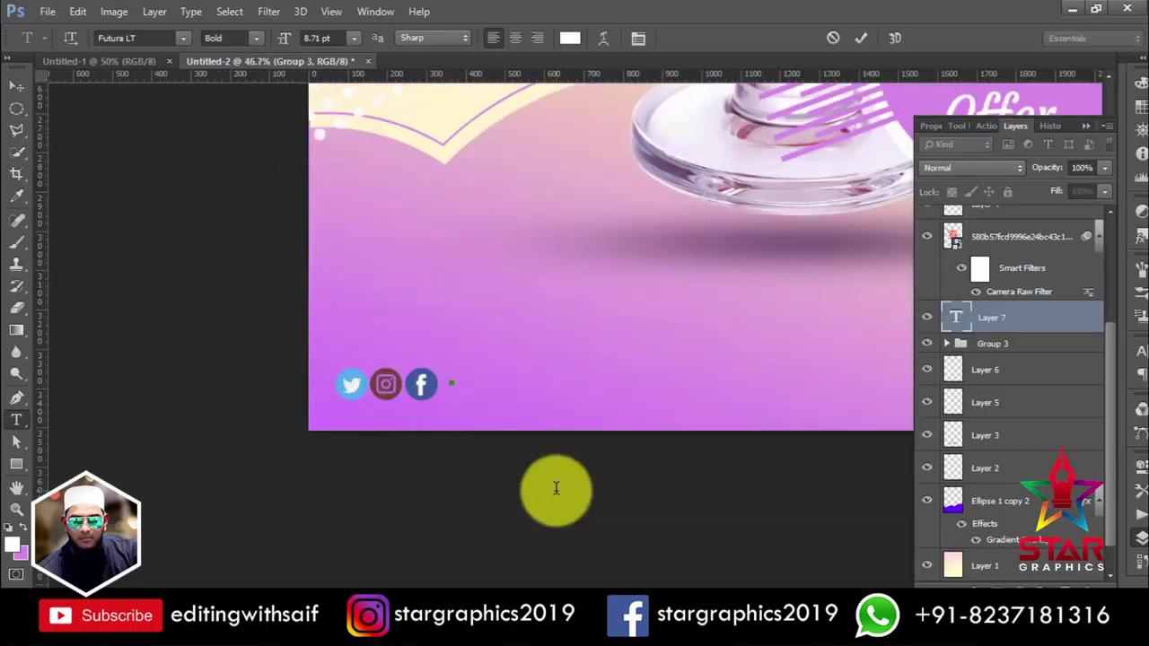
pyautogui.write('USERNAME HERE')
pyautogui.hotkey('ctrl', 'a')
pyautogui.click(255, 38)
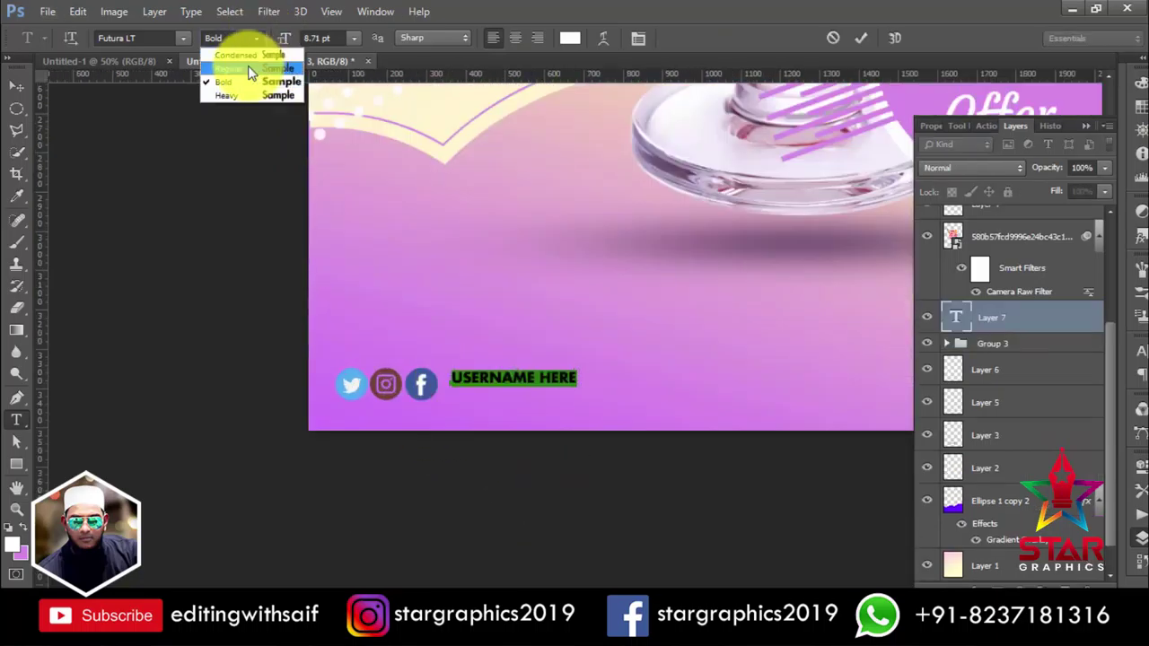
pyautogui.click(1142, 350)
pyautogui.click(1068, 385)
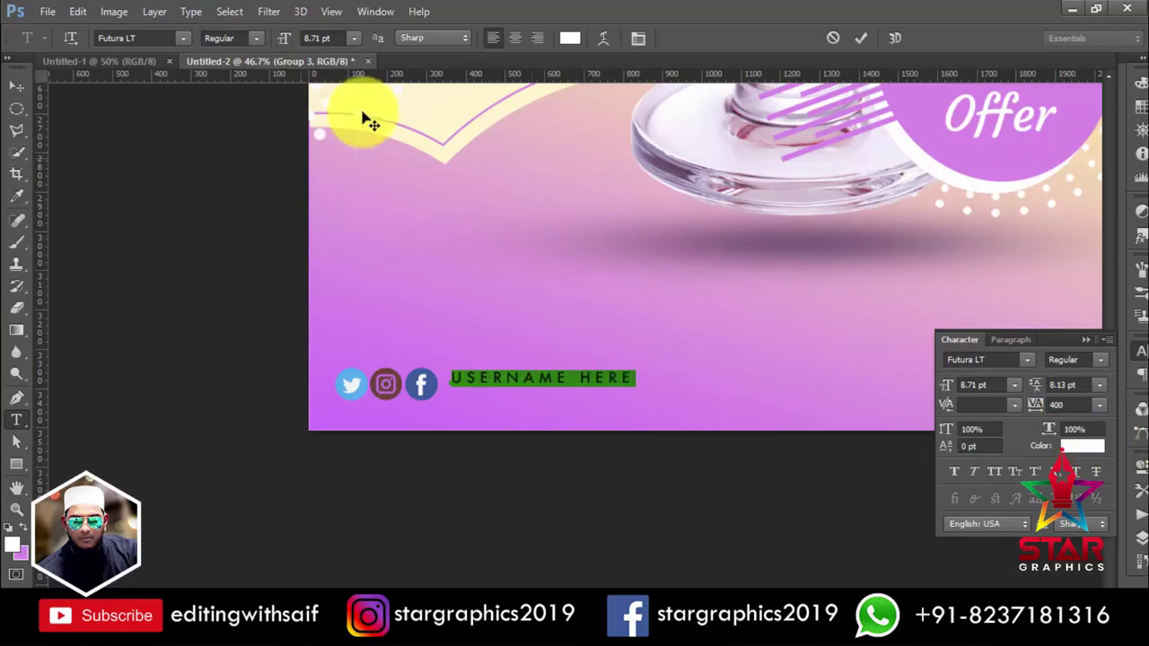
pyautogui.click(327, 37)
pyautogui.write('12')
pyautogui.hotkey('ctrl', 'Return')
# - Align the username text row with the social icon group
pyautogui.press('v')
pyautogui.scroll(-2, 61, 378)
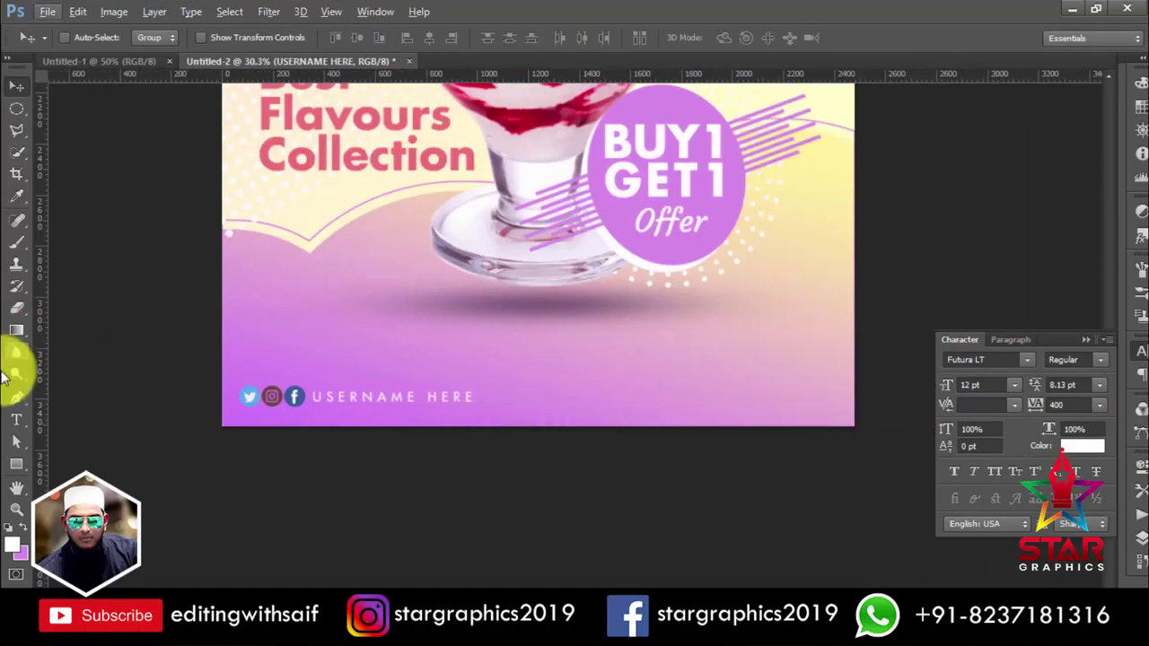
pyautogui.click(1138, 537)
pyautogui.click(996, 310)
pyautogui.hotkey('ctrl', 't')
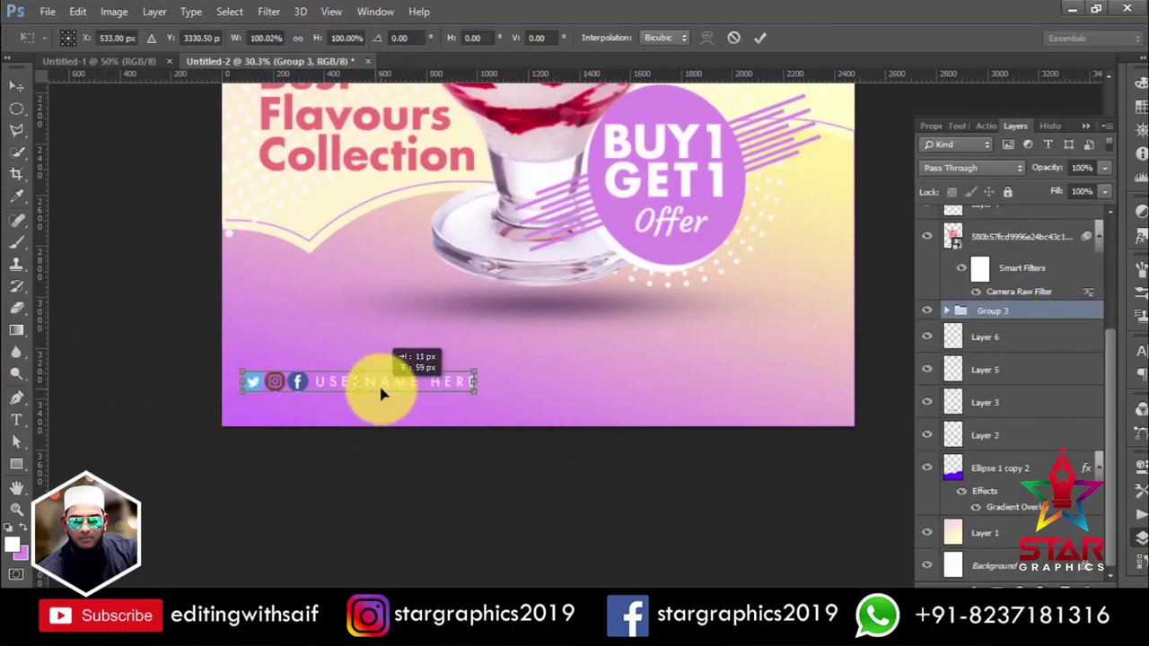
pyautogui.moveTo(381, 393); pyautogui.dragTo(382, 392)
pyautogui.press('Return')
# - Draw a thin white vertical divider right of the username and shorten it
pyautogui.click(16, 464)
pyautogui.moveTo(525, 415); pyautogui.dragTo(526, 416)
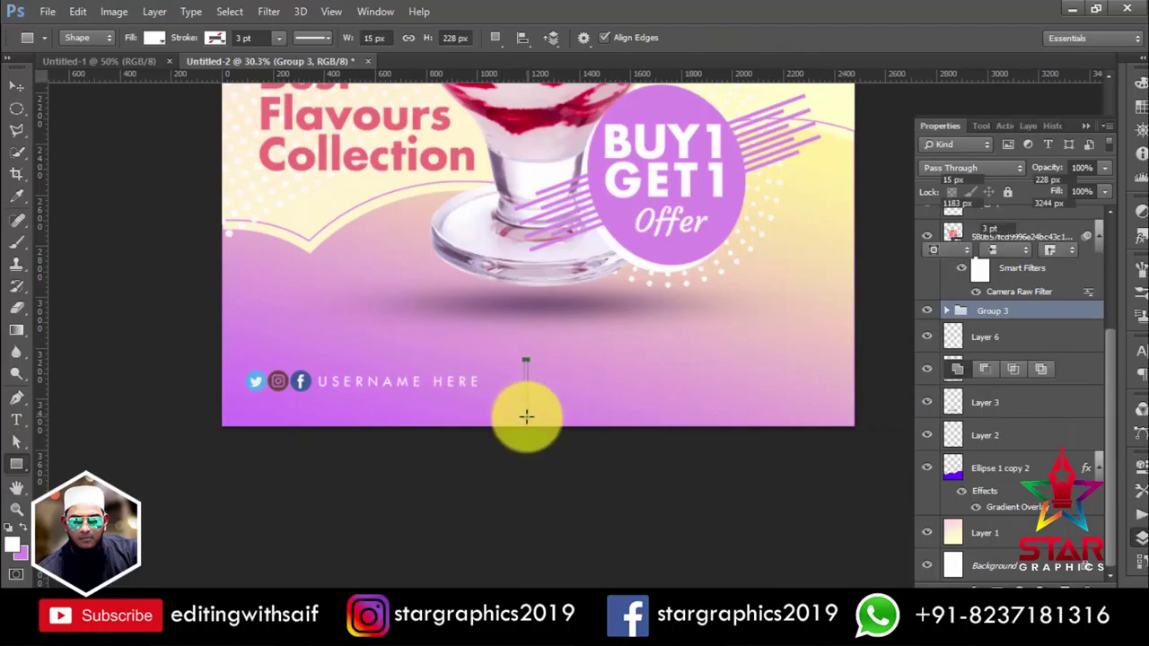
pyautogui.press('v')
pyautogui.hotkey('ctrl', 't')
pyautogui.press('Return')
pyautogui.moveTo(526, 359); pyautogui.dragTo(520, 346)
pyautogui.hotkey('ctrl', 't')
pyautogui.press('Return')
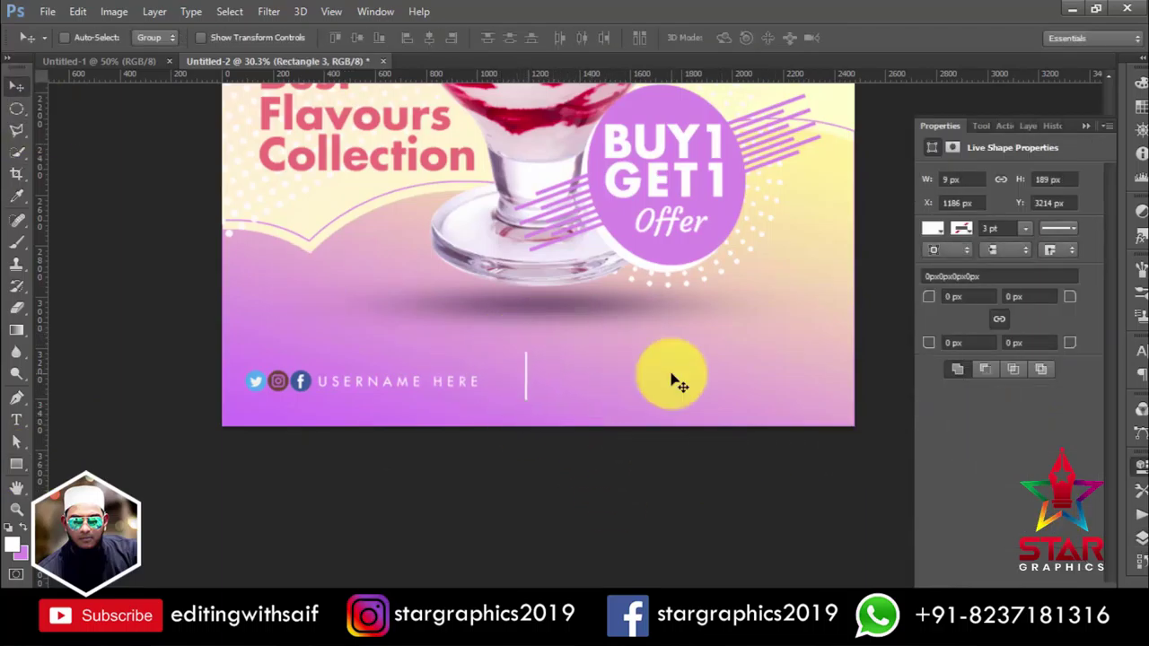
pyautogui.hotkey('alt', 'Tab')
pyautogui.hotkey('alt', 'Tab')
pyautogui.rightClick(388, 381)
pyautogui.click(453, 446)
pyautogui.moveTo(397, 382); pyautogui.dragTo(628, 380)
pyautogui.doubleClick(569, 379)
pyautogui.hotkey('ctrl', 'a')
pyautogui.hotkey('ctrl', 'v')
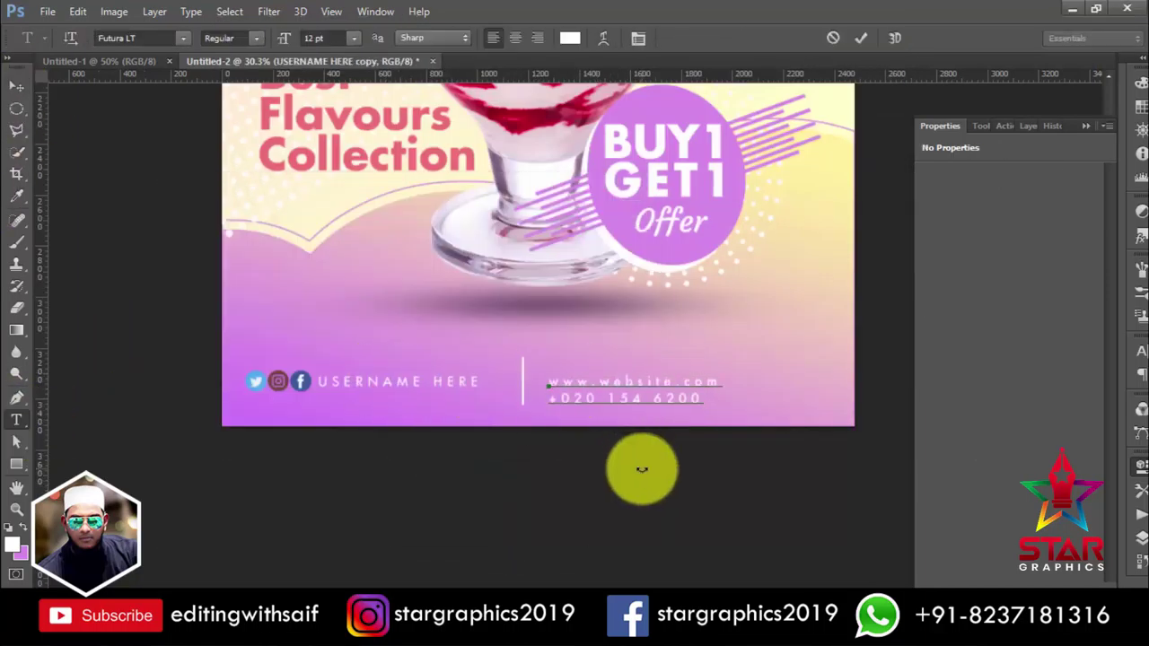
pyautogui.hotkey('ctrl', 'a')
pyautogui.click(636, 487)
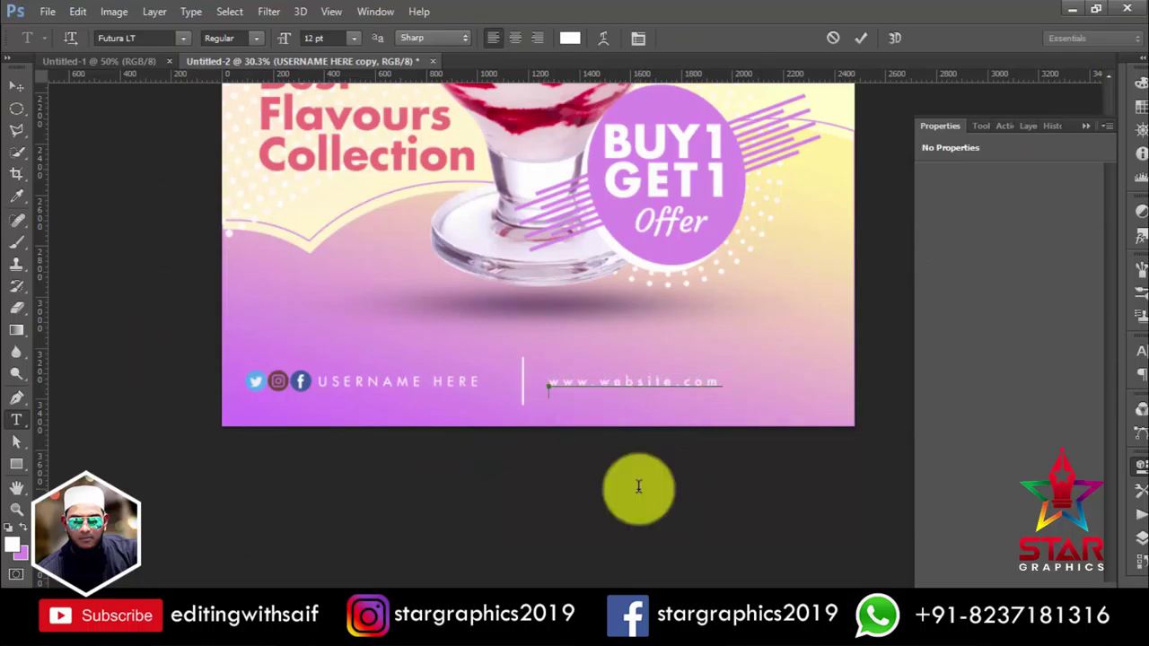
pyautogui.press('v')
pyautogui.moveTo(607, 397)
pyautogui.mouseDown()
pyautogui.moveTo(599, 403)
pyautogui.moveTo(714, 412)
pyautogui.moveTo(744, 379)
pyautogui.mouseUp()
# - Add the contact phone number in Bold with tracking 0 above the website line
pyautogui.press('t')
pyautogui.click(664, 390)
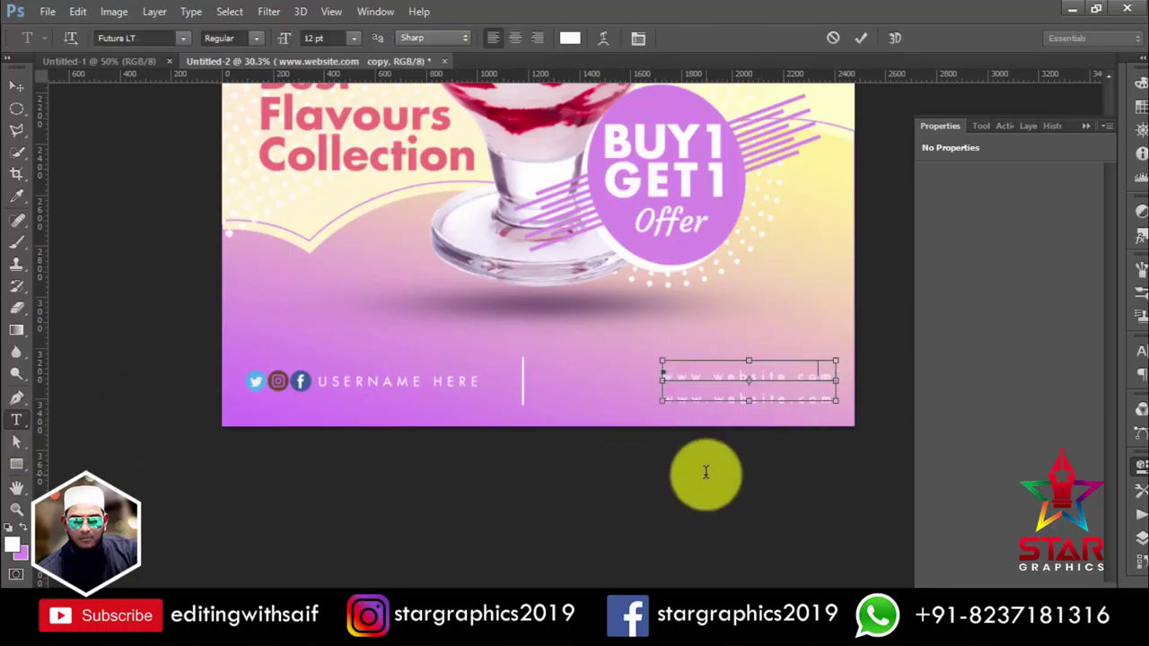
pyautogui.hotkey('ctrl', 'a')
pyautogui.write('+020 15')
pyautogui.click(241, 95)
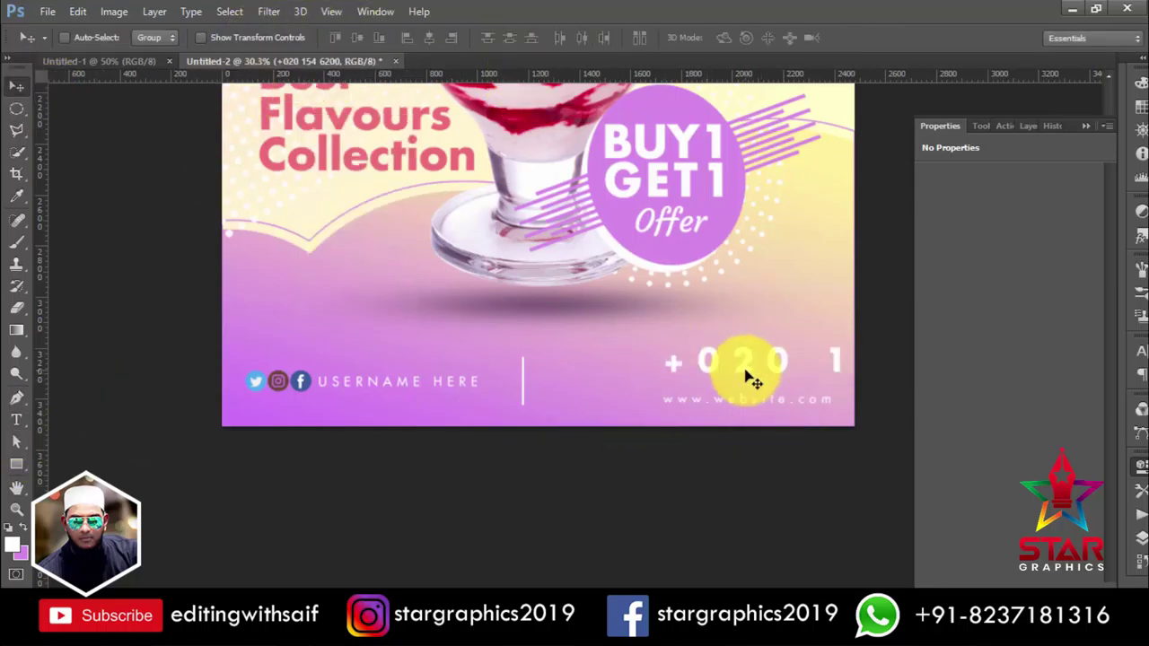
pyautogui.moveTo(747, 379); pyautogui.dragTo(537, 383)
pyautogui.hotkey('ctrl', 't')
pyautogui.click(1100, 404)
pyautogui.click(1091, 269)
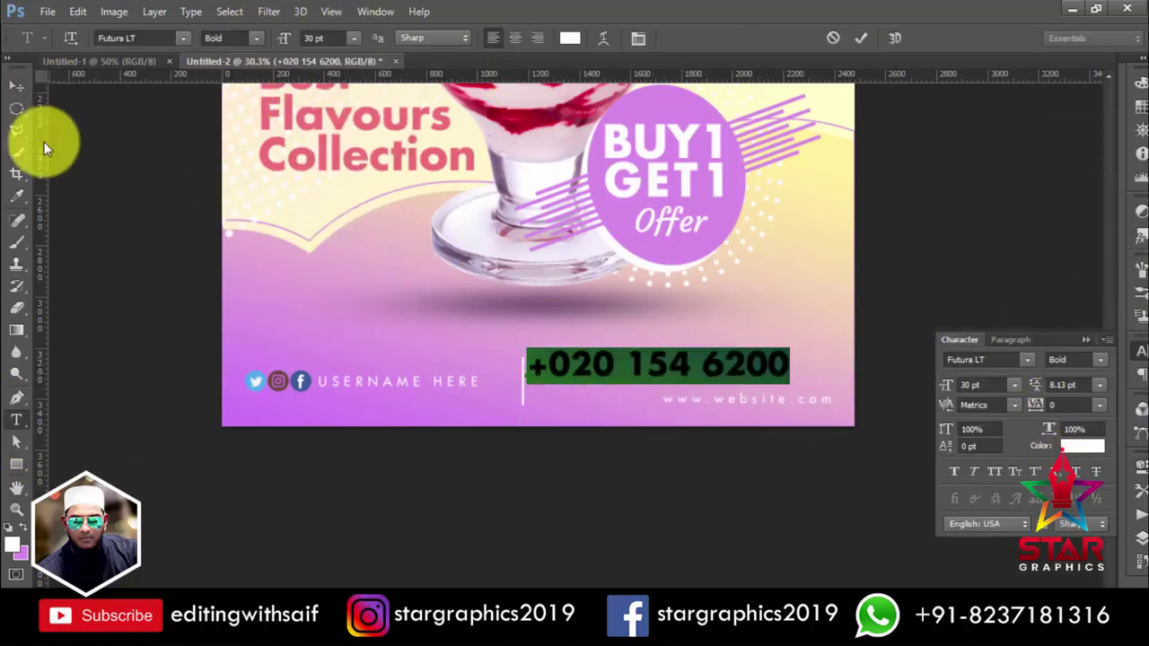
pyautogui.click(16, 85)
pyautogui.moveTo(605, 367); pyautogui.dragTo(639, 366)
# - Check the footer's phone, website, divider and icon layers, then fit the poster on screen
pyautogui.click(1140, 538)
pyautogui.keyDown('shift'); pyautogui.click(1024, 534); pyautogui.keyUp('shift')
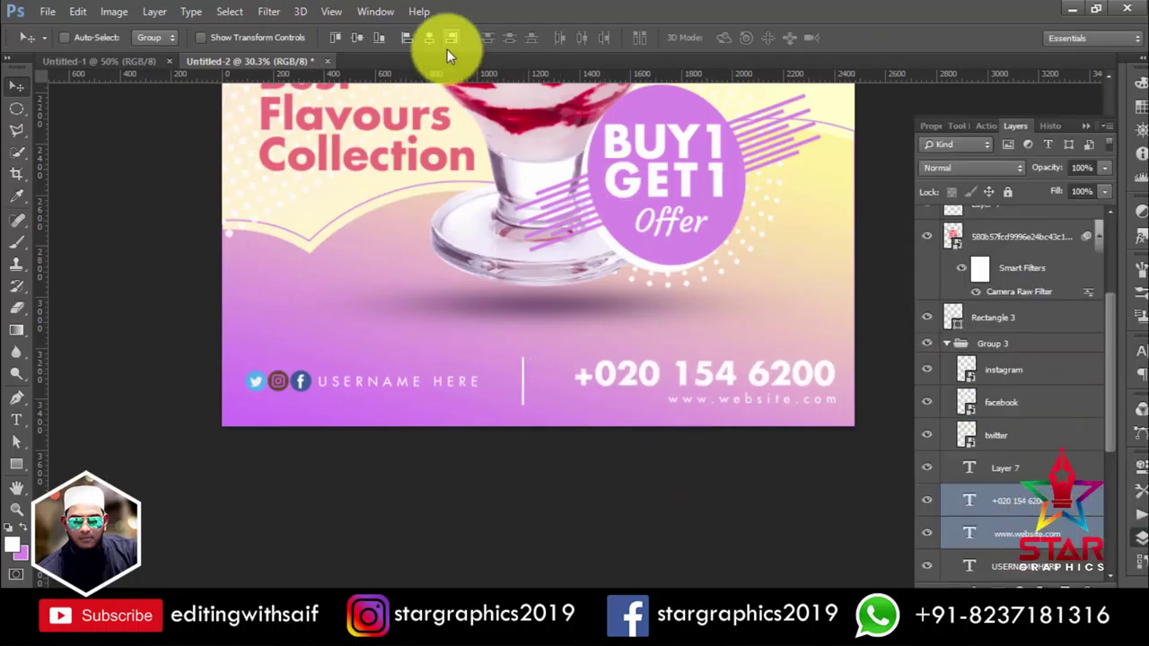
pyautogui.click(996, 316)
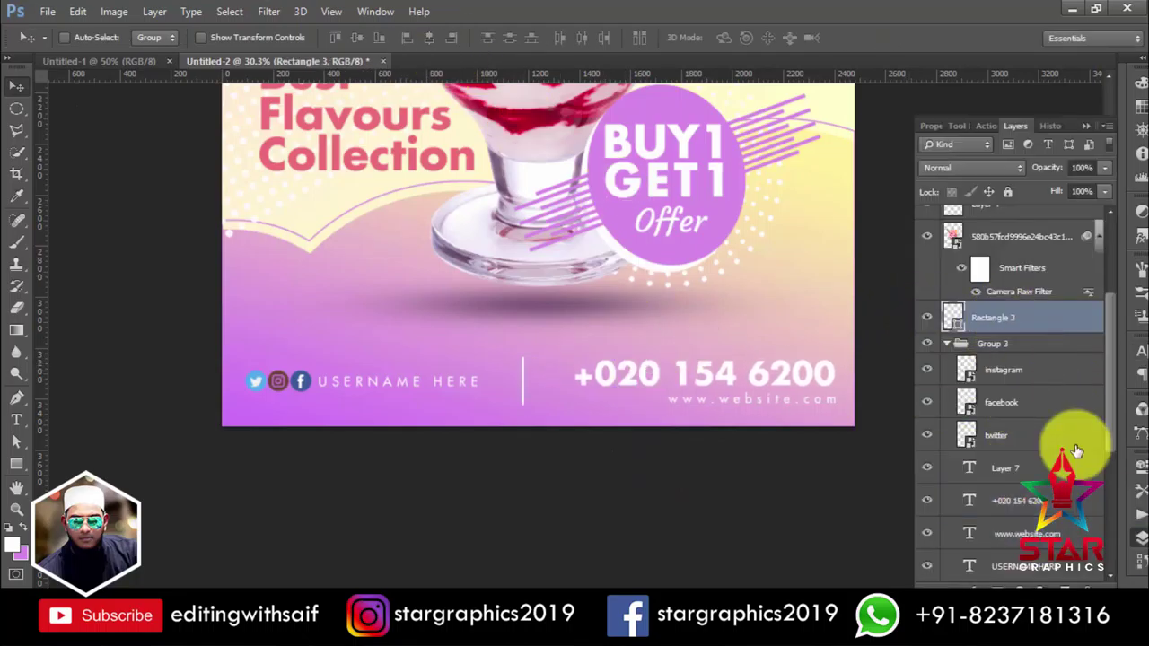
pyautogui.click(1009, 343)
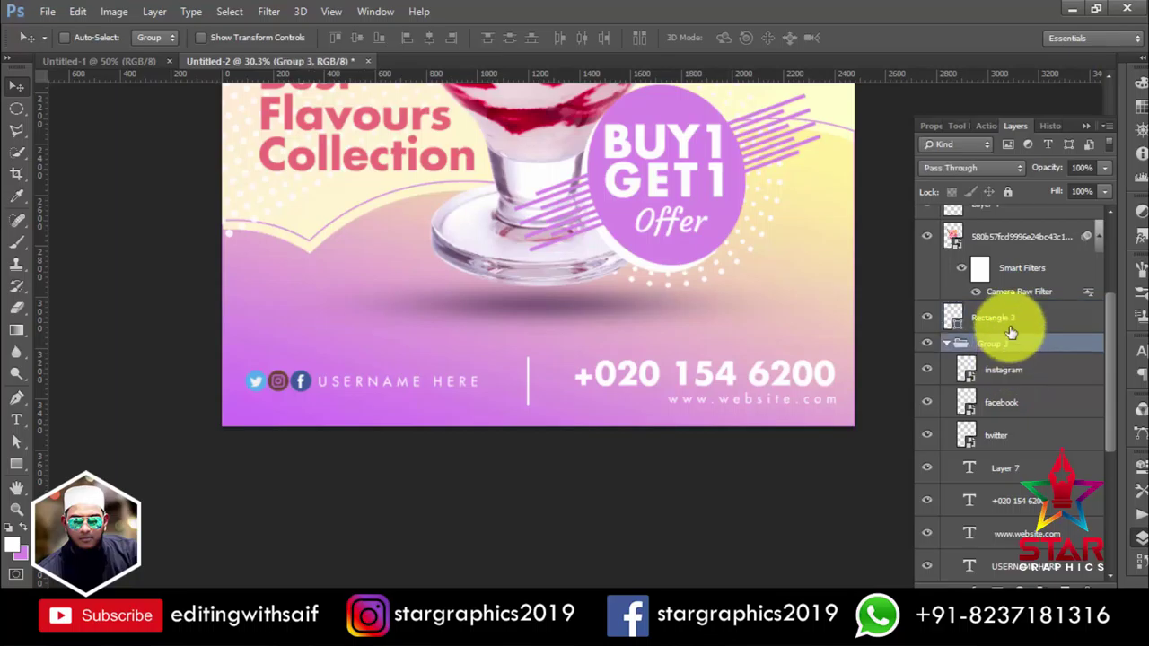
pyautogui.click(1014, 500)
pyautogui.keyDown('shift'); pyautogui.click(1033, 534); pyautogui.keyUp('shift')
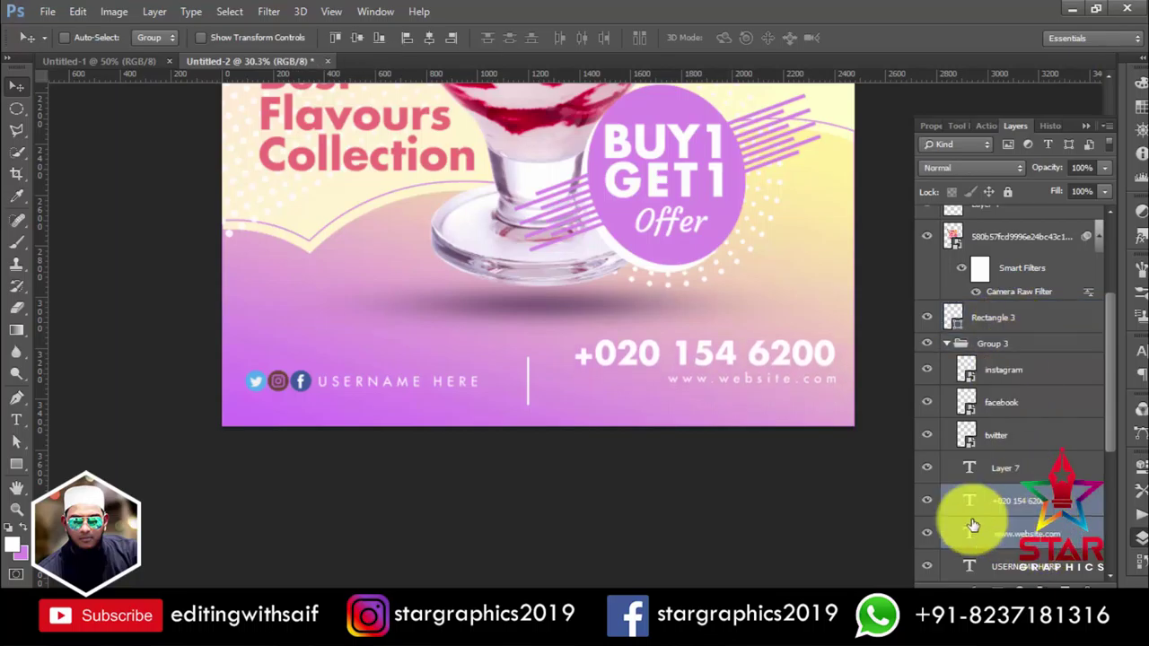
pyautogui.hotkey('ctrl', '0')
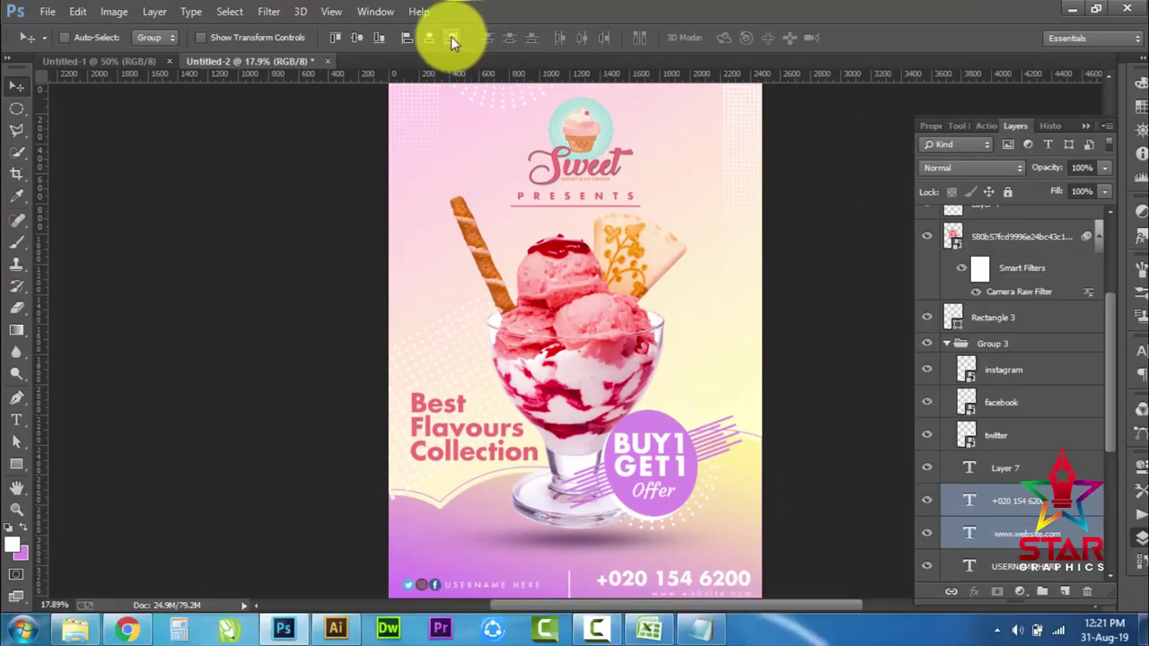
# - Hide all tools and panels with Tab to preview the finished ice cream poster
pyautogui.press('Tab')
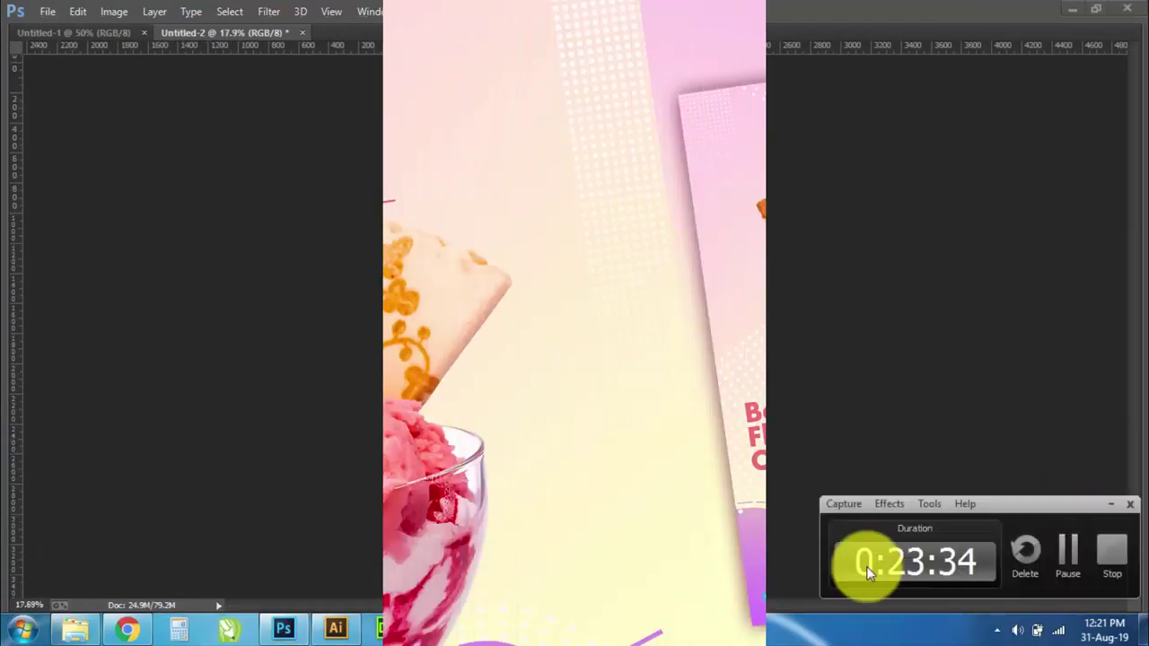